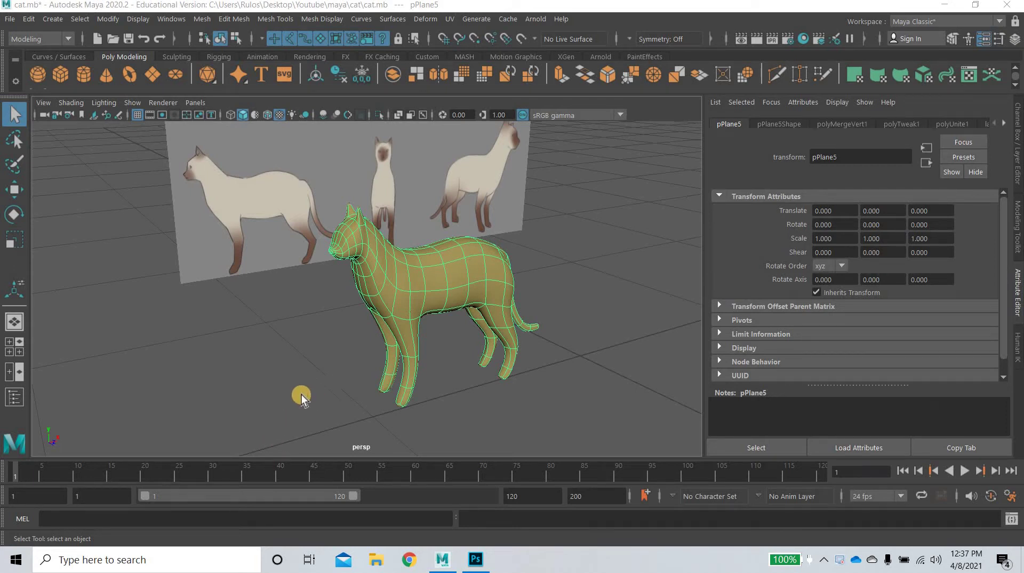
Examine the finished cat mesh and the reference plane behind it from several angles.
alt+drag(253, 380, 279, 359)
alt+drag(281, 418, 309, 414)
alt+middle_drag(306, 414, 305, 370)
scroll(305, 370, up, 2)
alt+drag(343, 370, 502, 222)
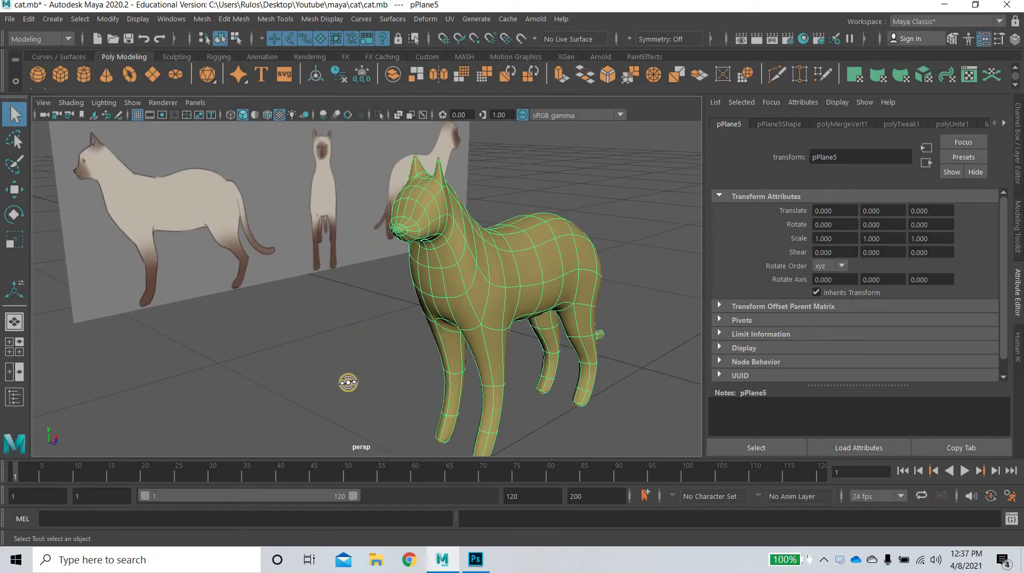
alt+drag(343, 384, 378, 236)
scroll(478, 360, up, 3)
scroll(509, 364, down, 3)
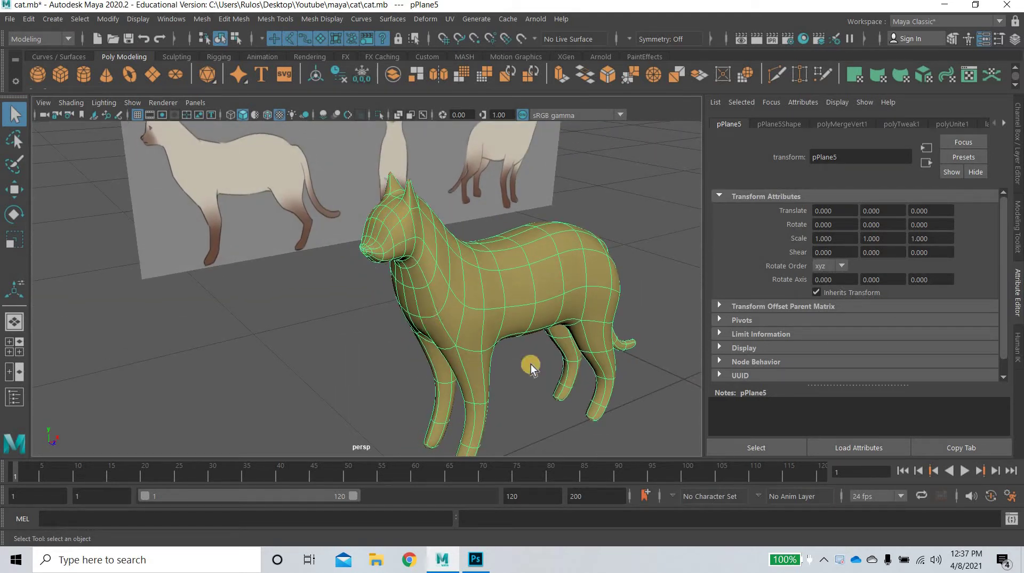
alt+middle_drag(354, 413, 360, 307)
alt+middle_drag(499, 355, 490, 353)
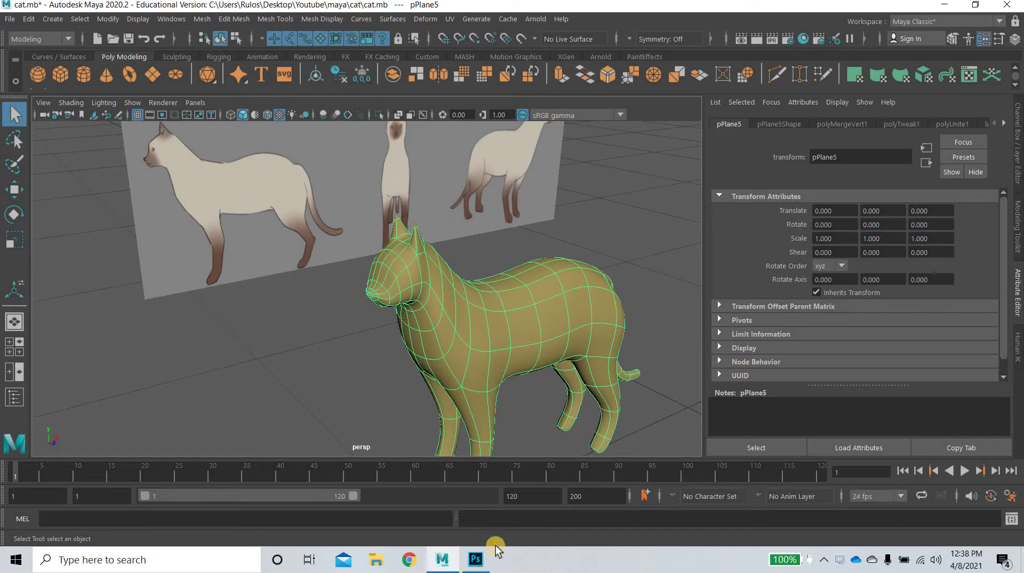
Switch to Photoshop to review the cat.jpg reference sheet and its guides, and return to Maya to view the finished scene.
click(476, 566)
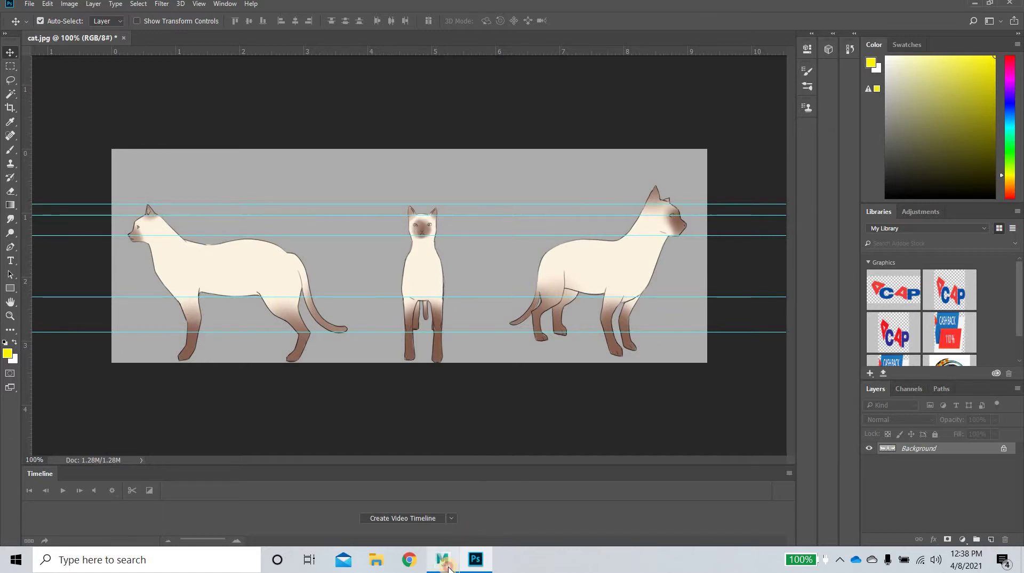
key(alt+Tab)
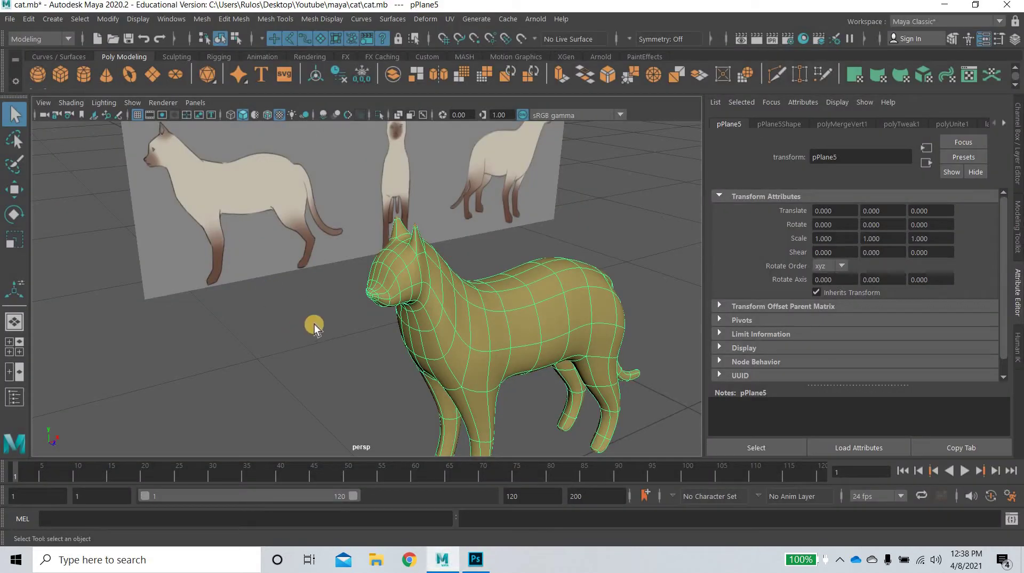
scroll(318, 325, down, 5)
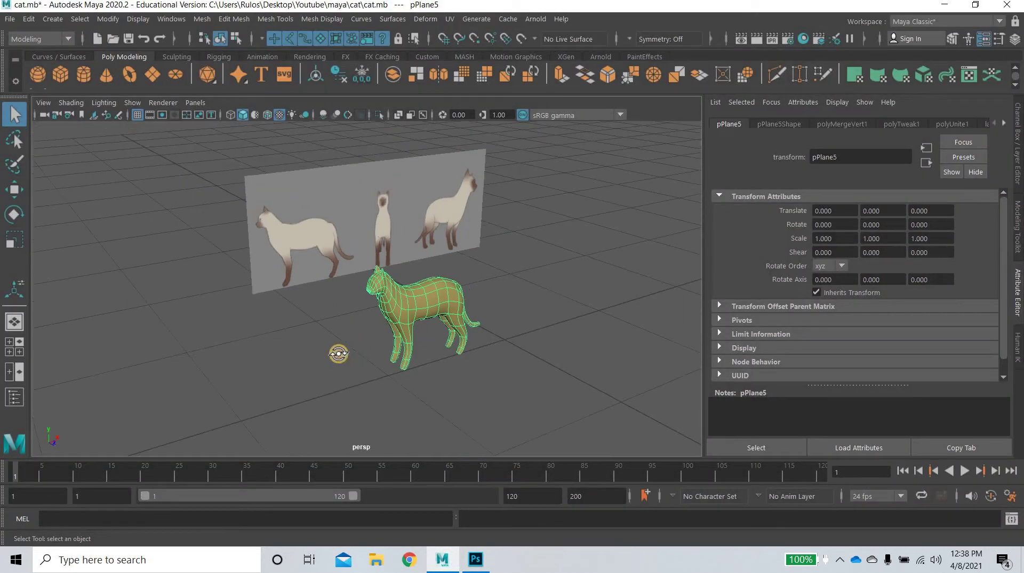
alt+drag(381, 345, 32, 64)
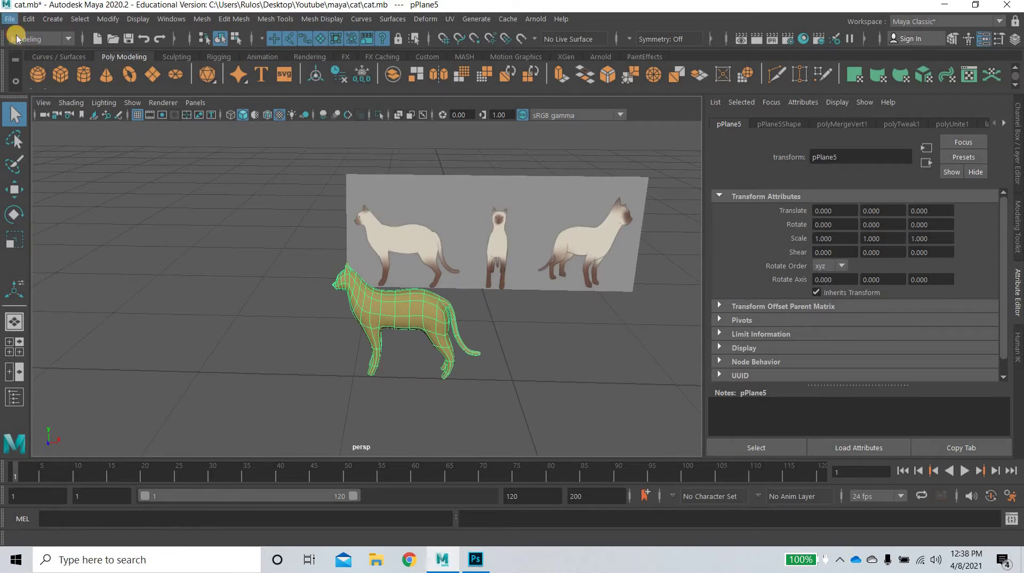
Start a new scene, saving the changes to cat.mb.
click(11, 20)
click(37, 55)
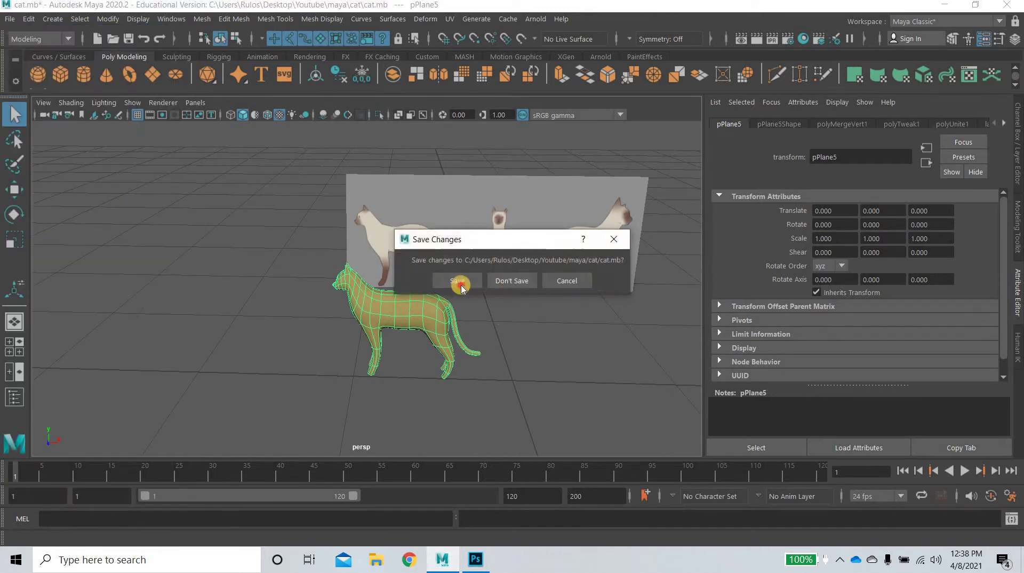
click(458, 283)
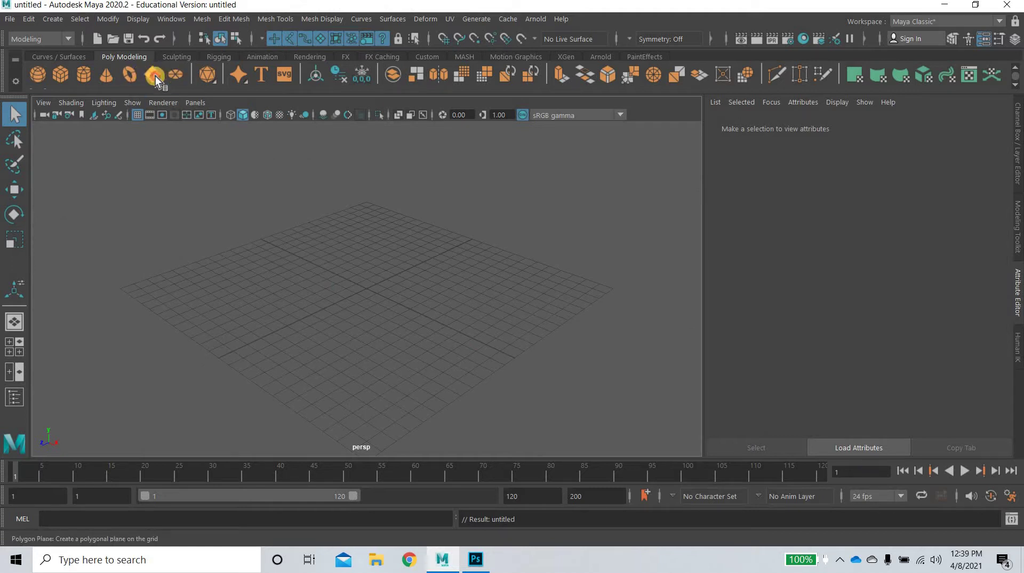
Create a polygon plane and assign it a new Lambert material named cat_reference_plane.
click(153, 76)
alt+right_drag(380, 335, 397, 535)
scroll(379, 281, up, 4)
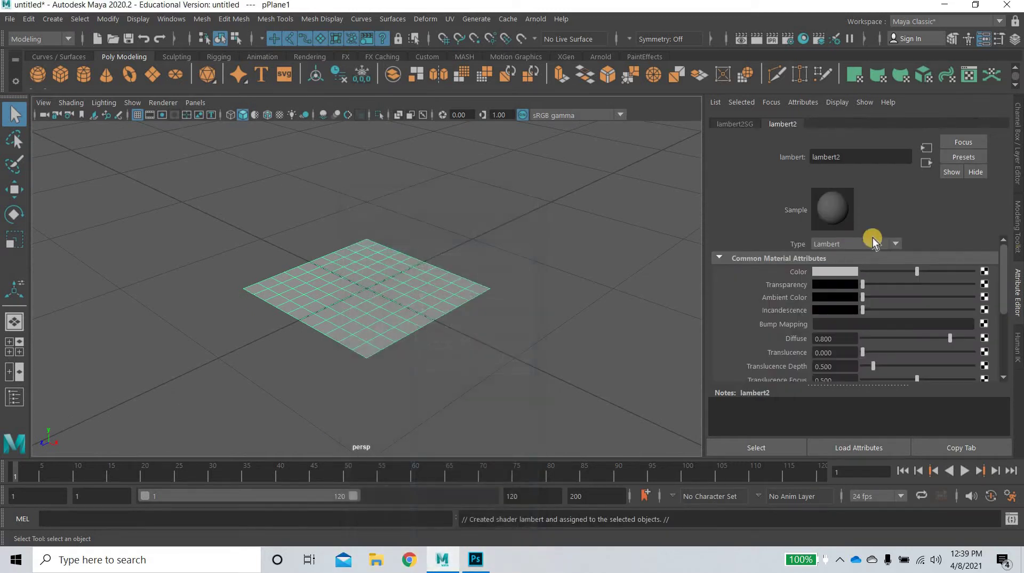
drag(867, 163, 692, 162)
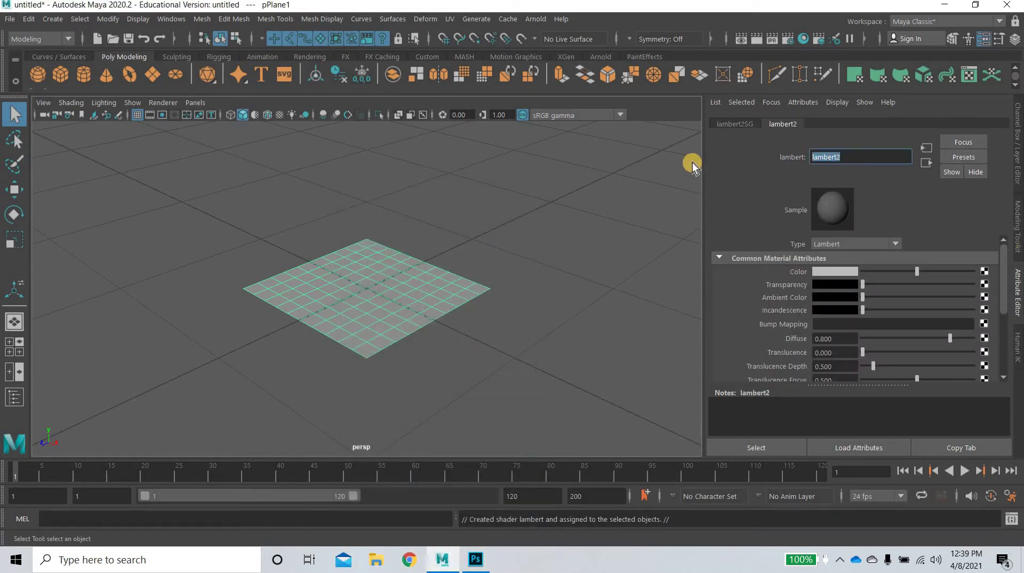
text(cat reference plane)
key(Return)
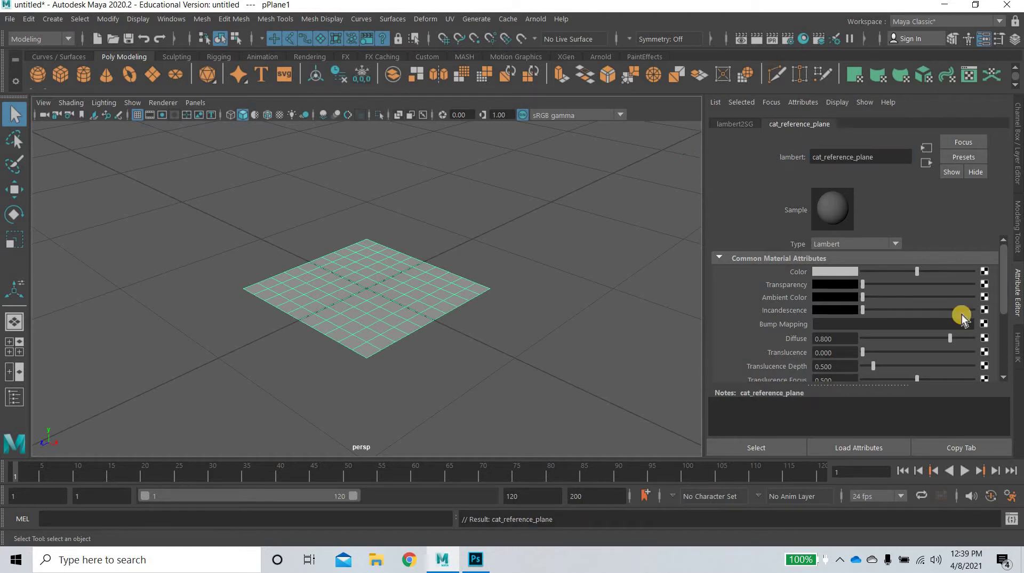
Connect cat.jpg as a file texture to the material's color and display textures in the viewport.
click(985, 271)
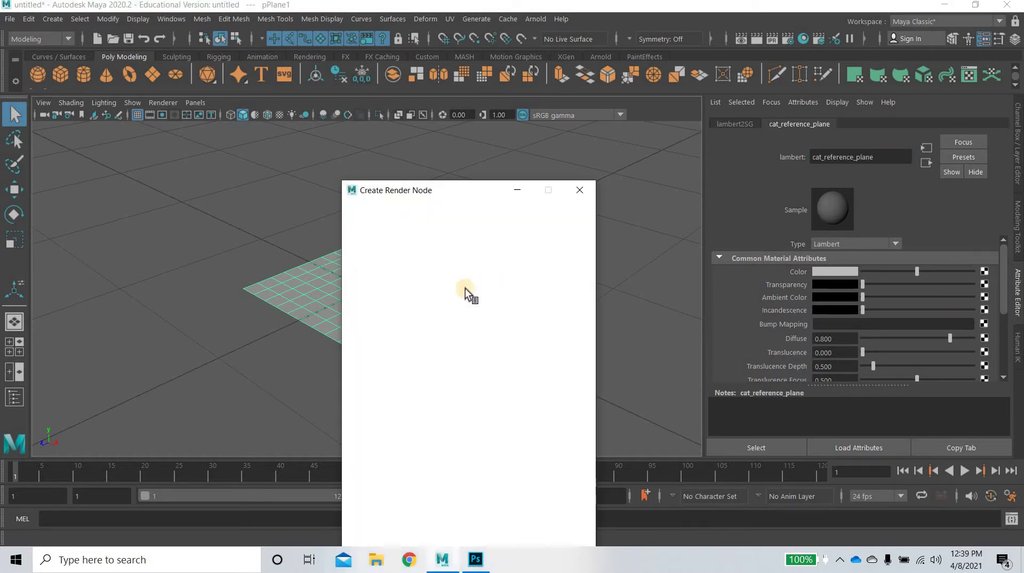
click(457, 294)
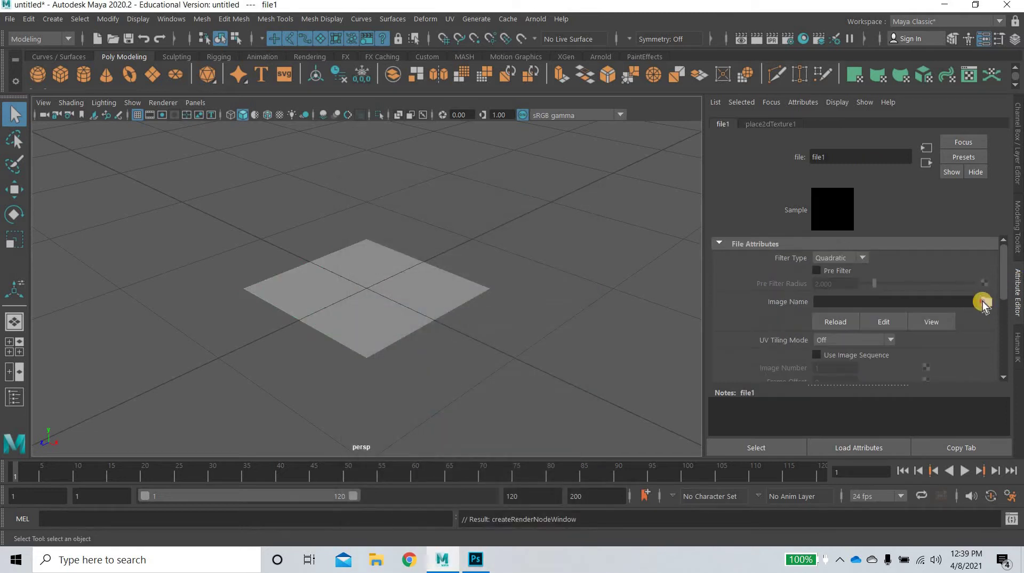
click(983, 302)
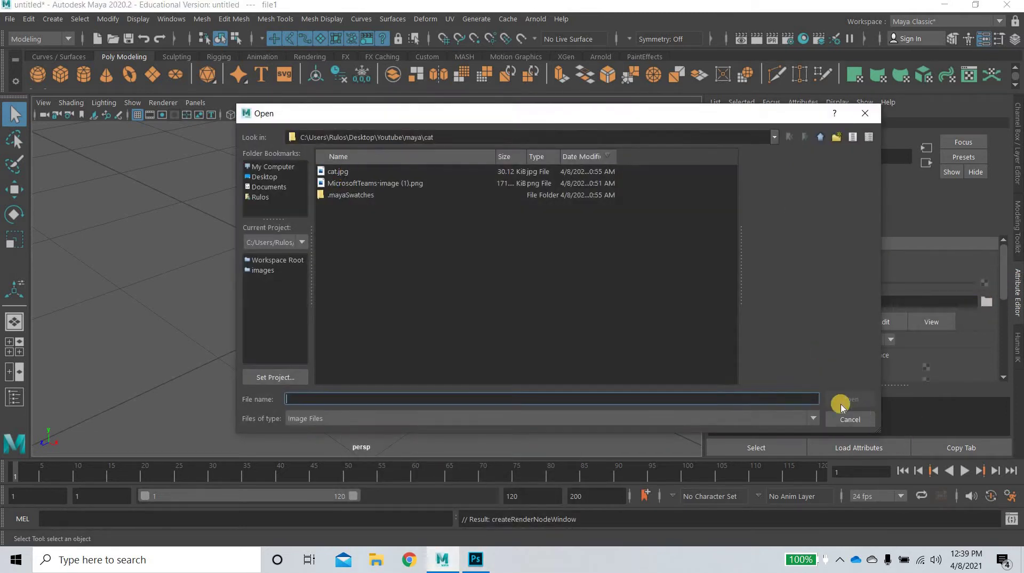
click(848, 399)
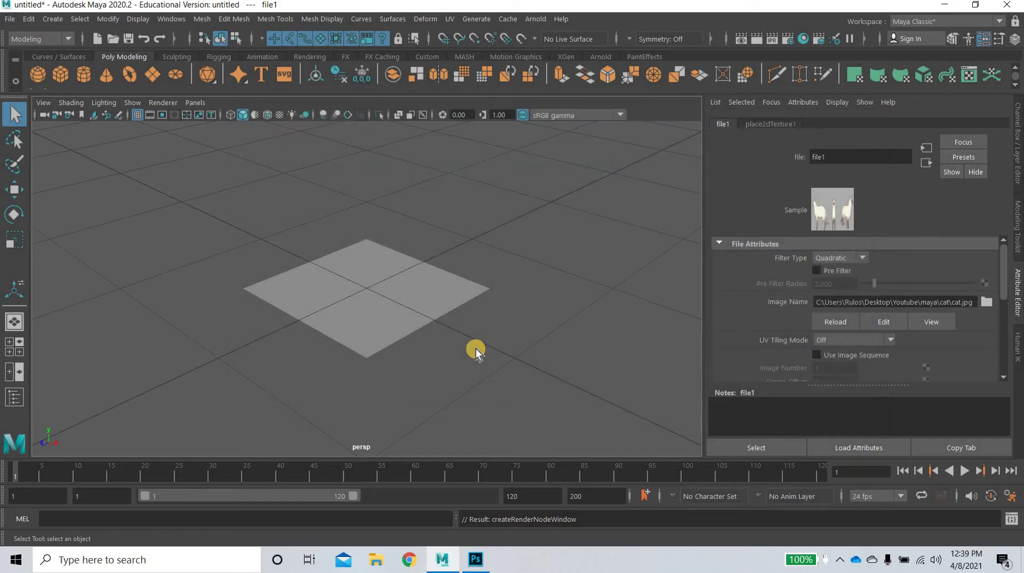
key(6)
Stand the reference plane upright by setting Rotate X and Rotate Y to 90.
click(382, 328)
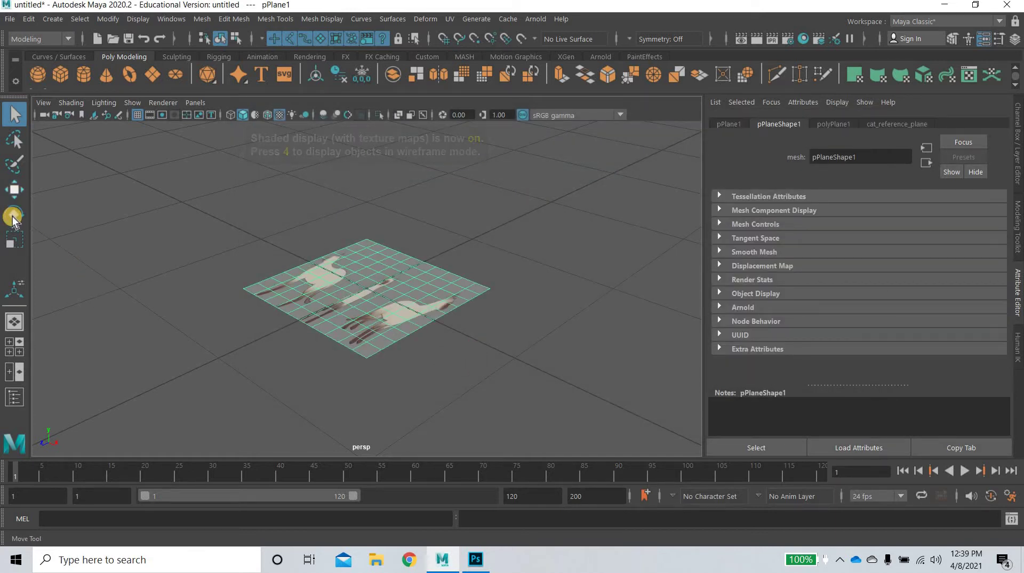
click(13, 216)
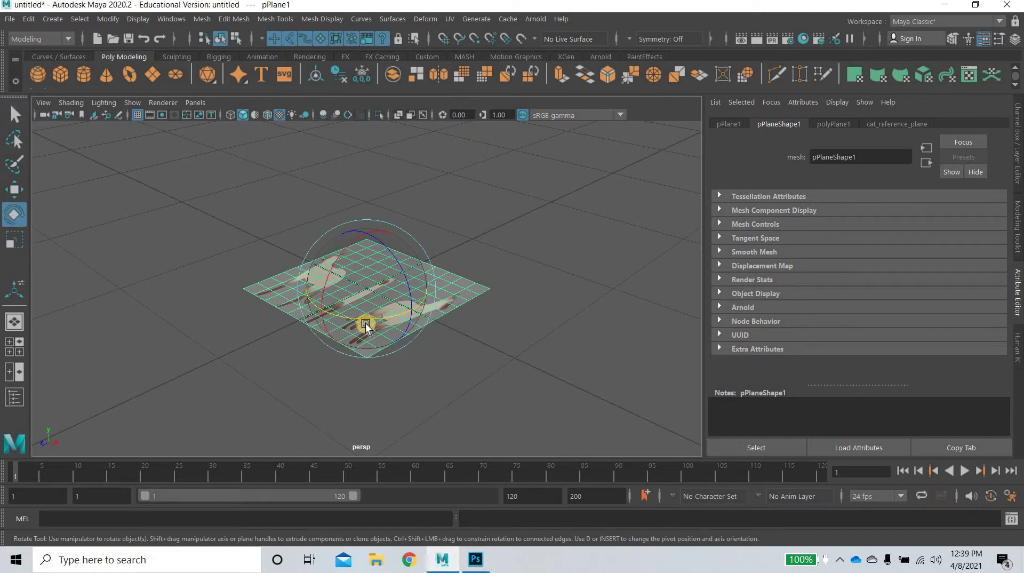
drag(366, 324, 1017, 112)
click(1013, 171)
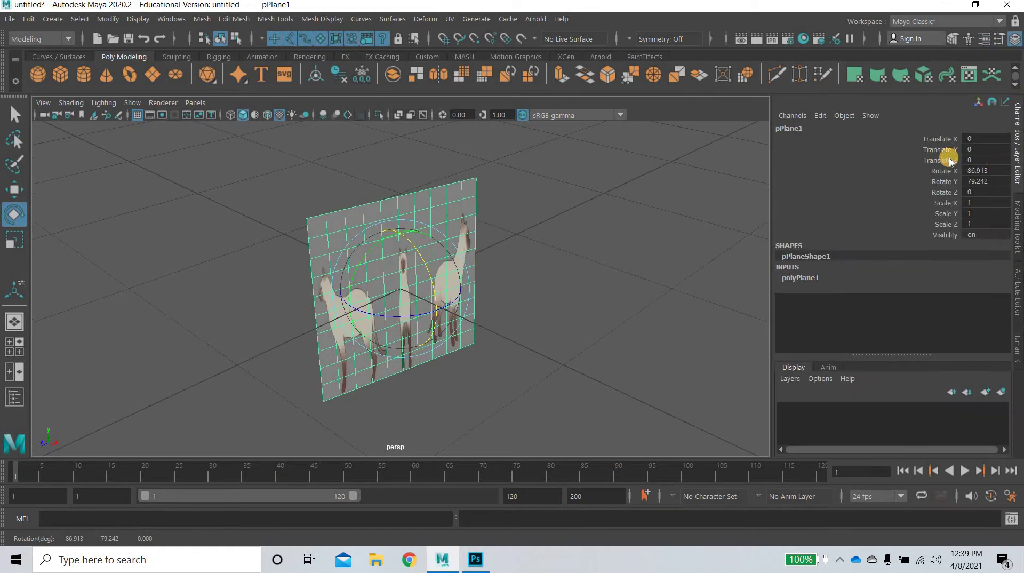
text(90)
key(Return)
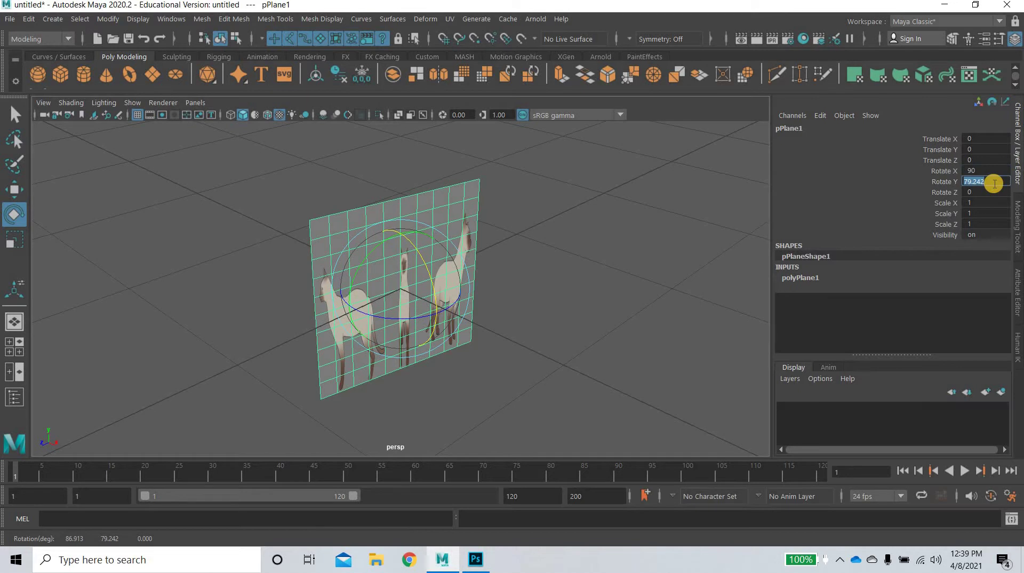
key(Return)
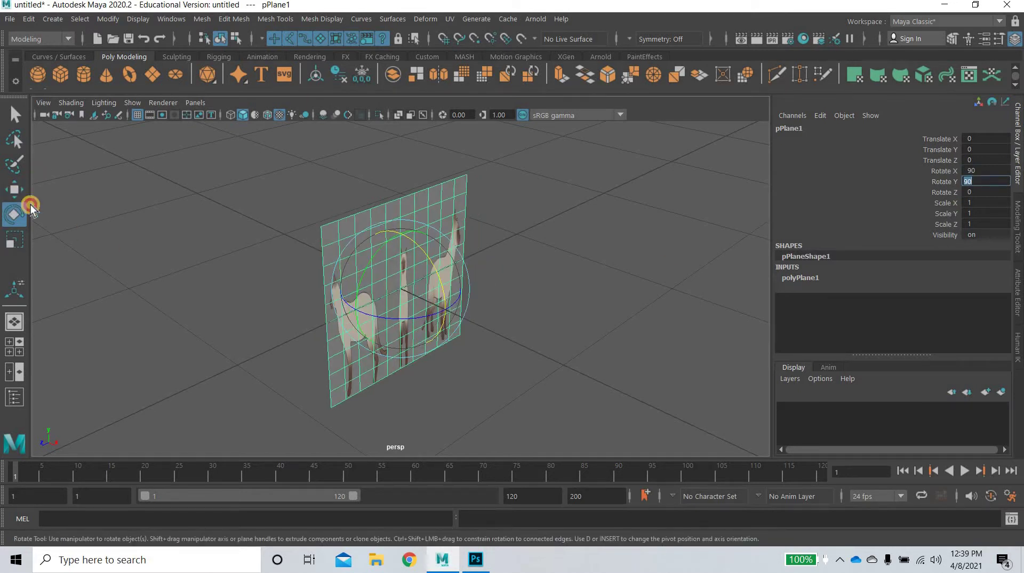
key(w)
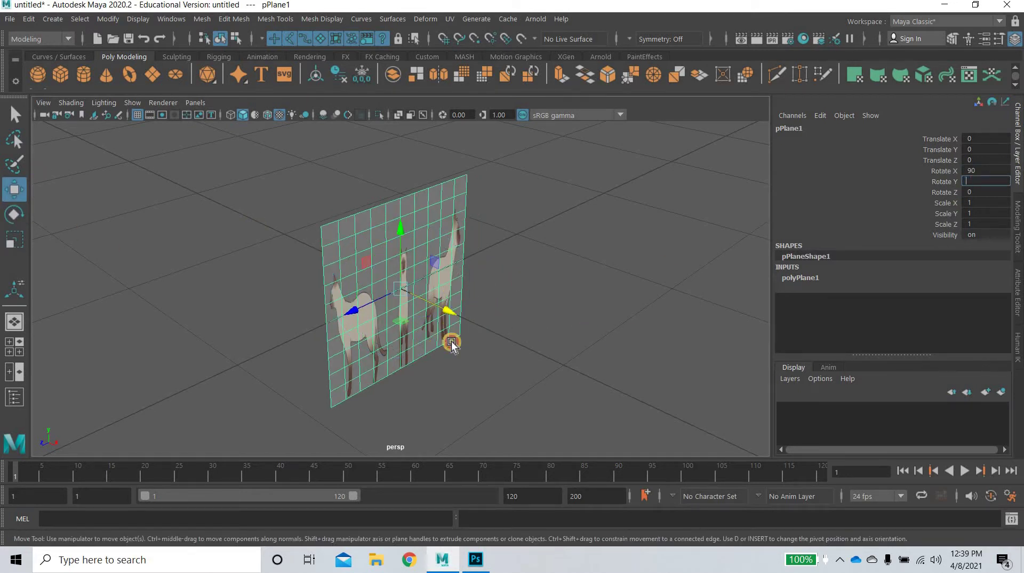
key(ctrl+z)
click(436, 350)
key(ctrl+z)
key(ctrl+z)
key(ctrl+z)
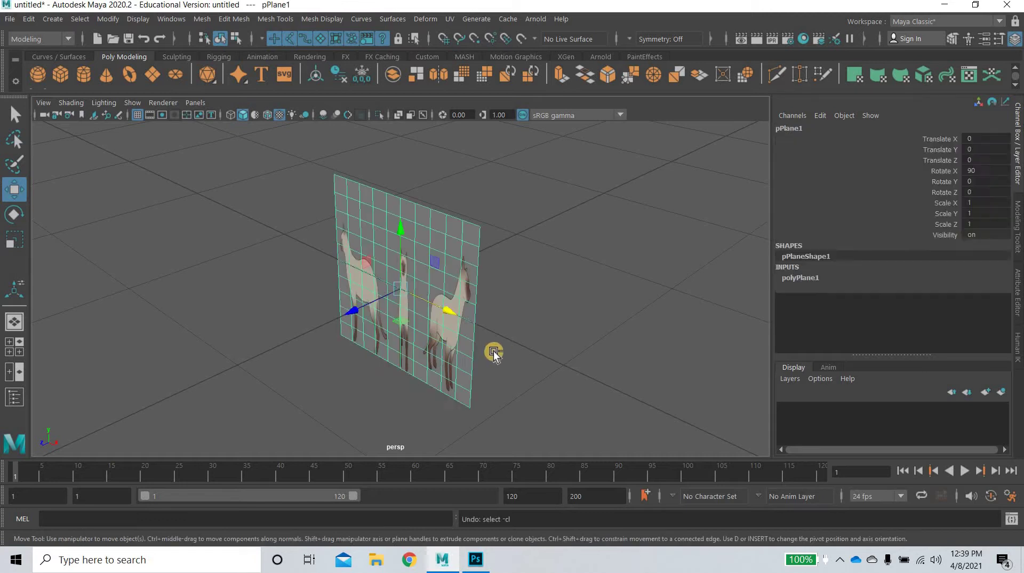
key(ctrl+z)
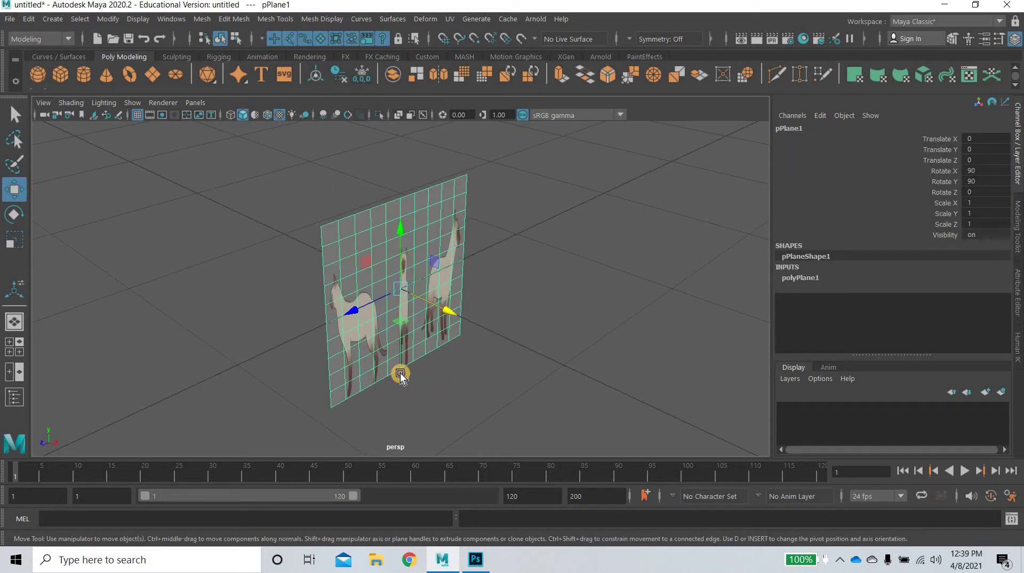
Widen the reference plane by setting its Scale X to 2.5.
alt+drag(400, 373, 408, 371)
scroll(455, 365, up, 5)
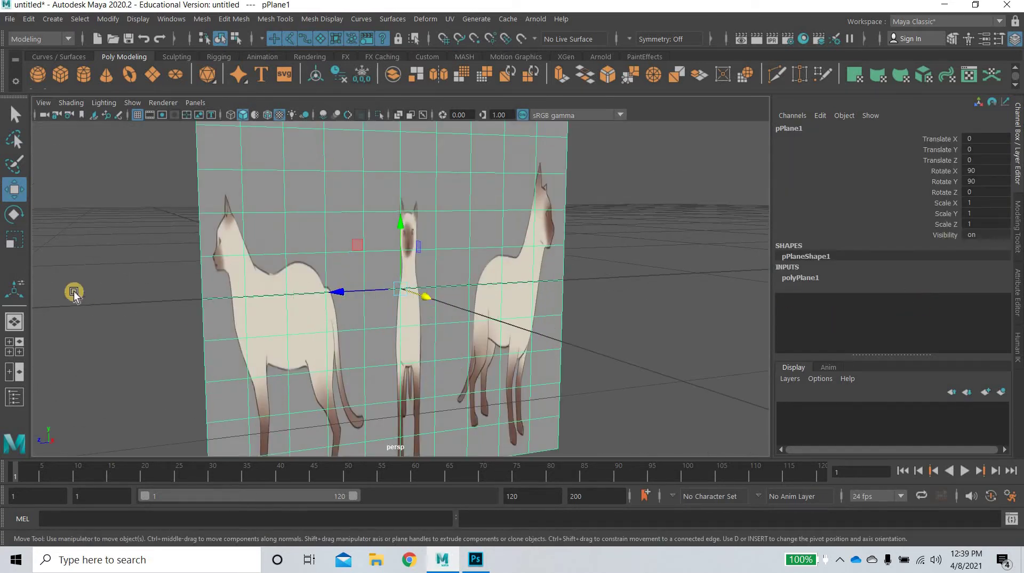
click(15, 240)
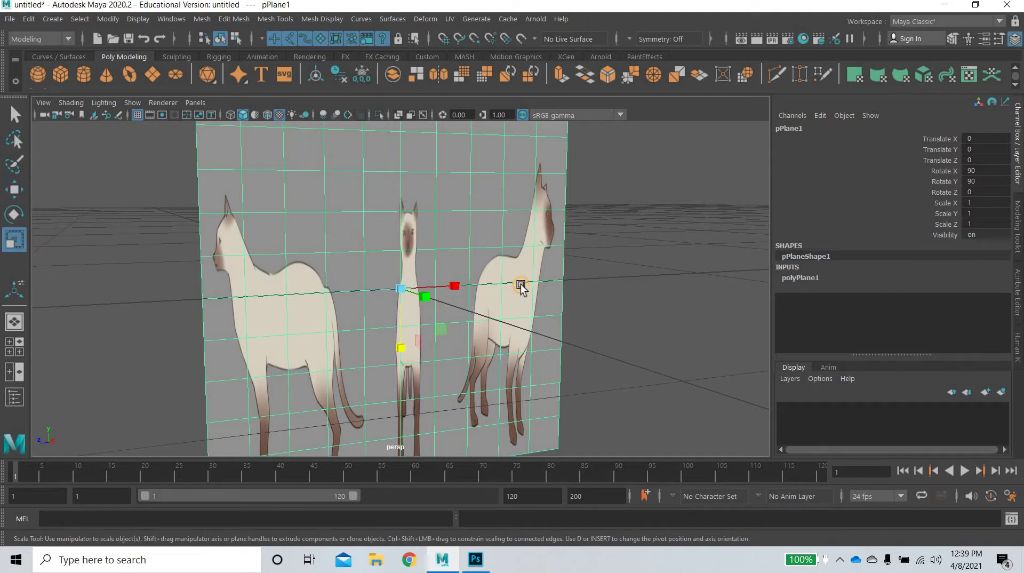
drag(521, 288, 997, 205)
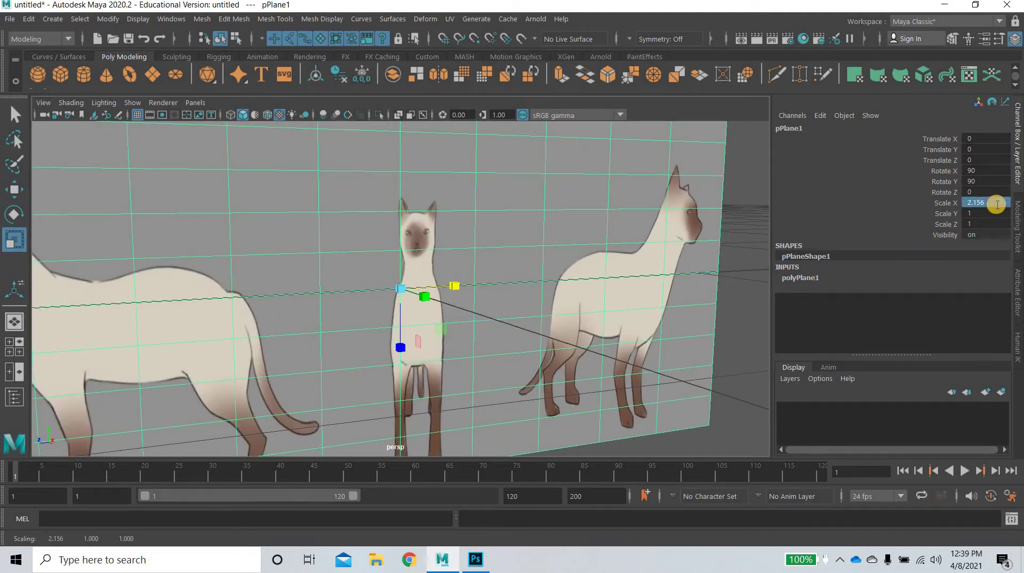
text(2.5)
key(Return)
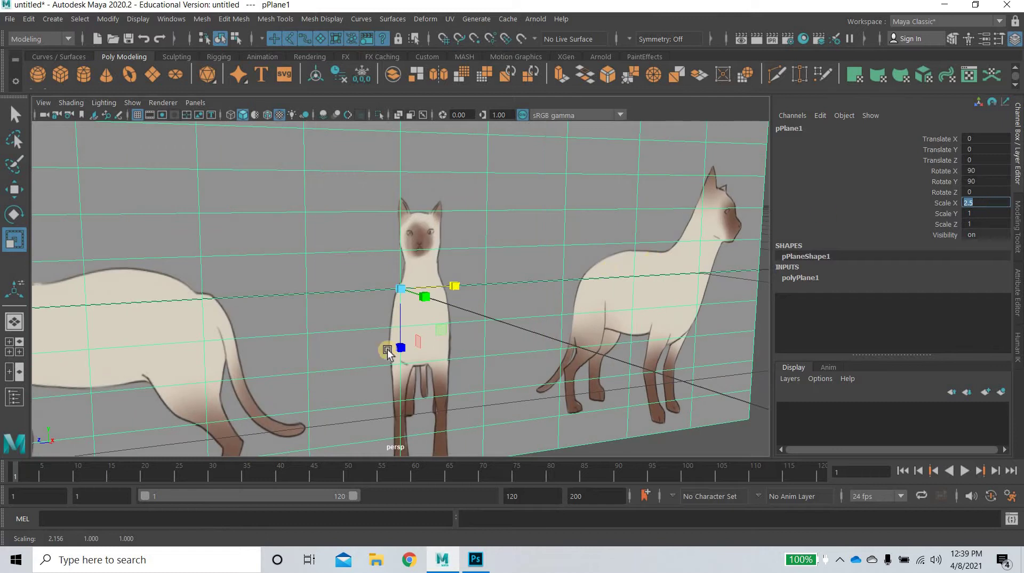
Compare the widened reference plane with the cat.jpg sheet in Photoshop, and return to Maya.
scroll(341, 375, down, 6)
alt+drag(354, 407, 382, 430)
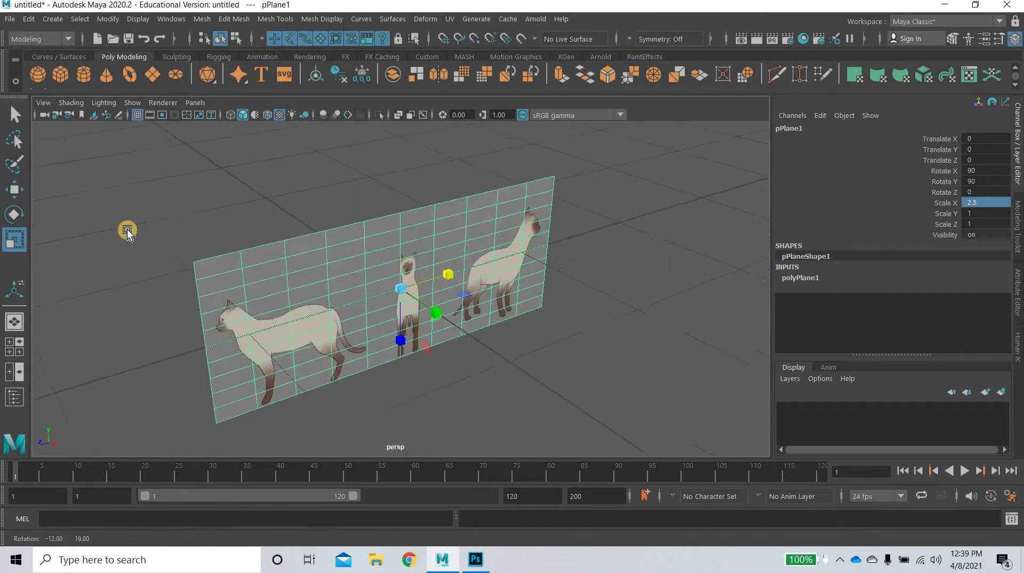
click(16, 189)
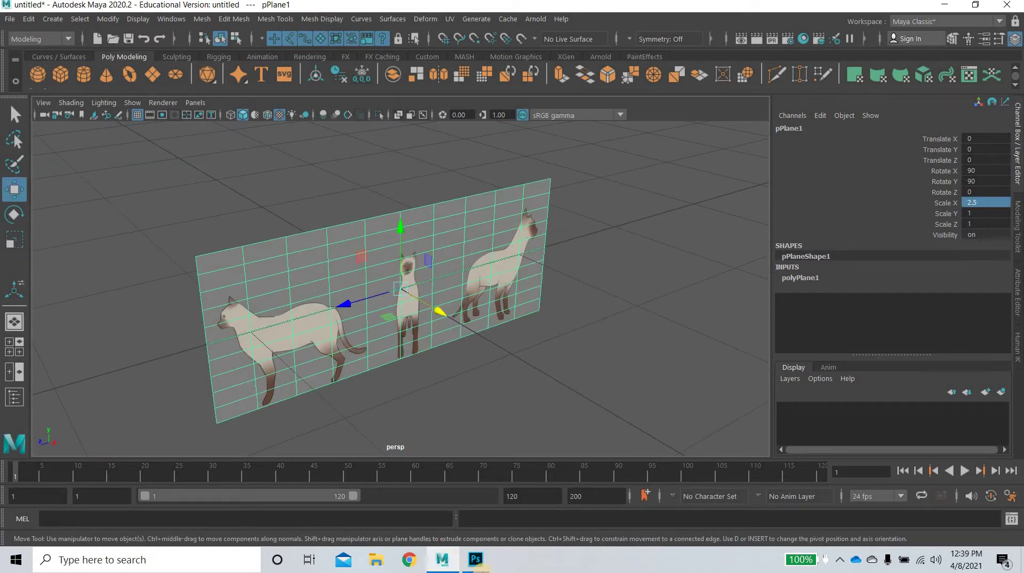
click(484, 569)
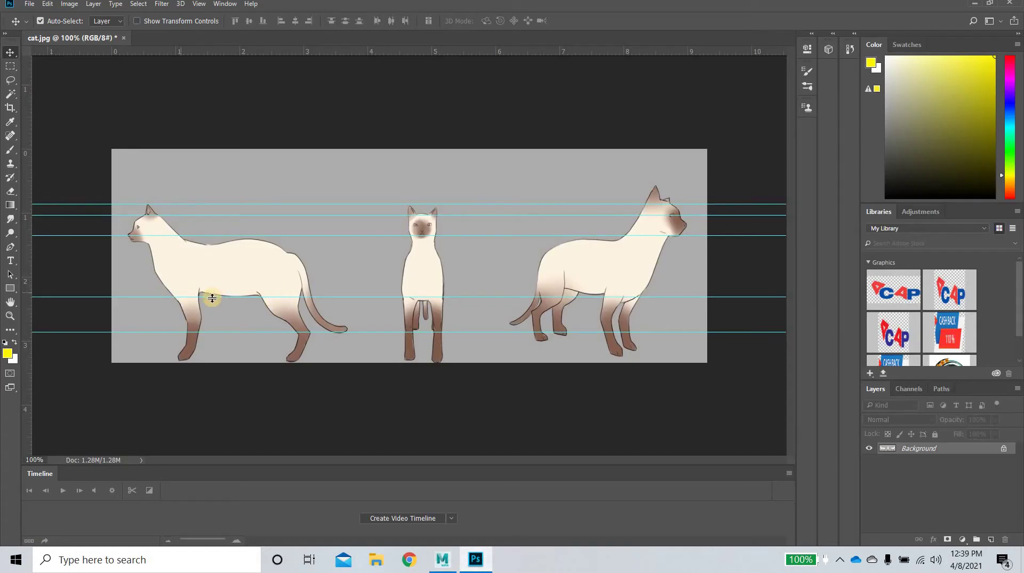
key(alt+Tab)
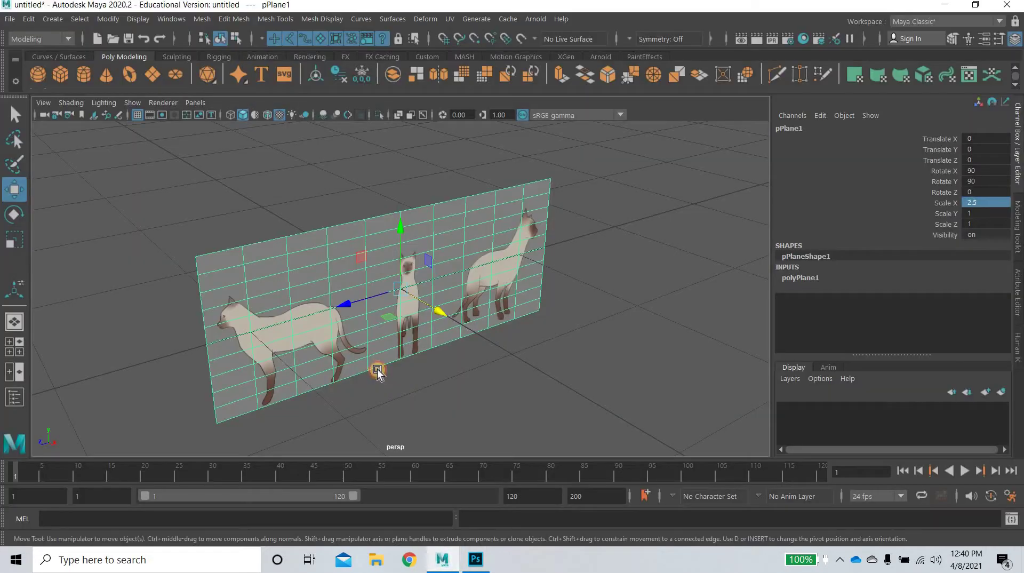
Raise the reference plane onto the grid by setting its Translate Y to 0.5.
alt+drag(377, 371, 347, 368)
alt+drag(1007, 246, 449, 299)
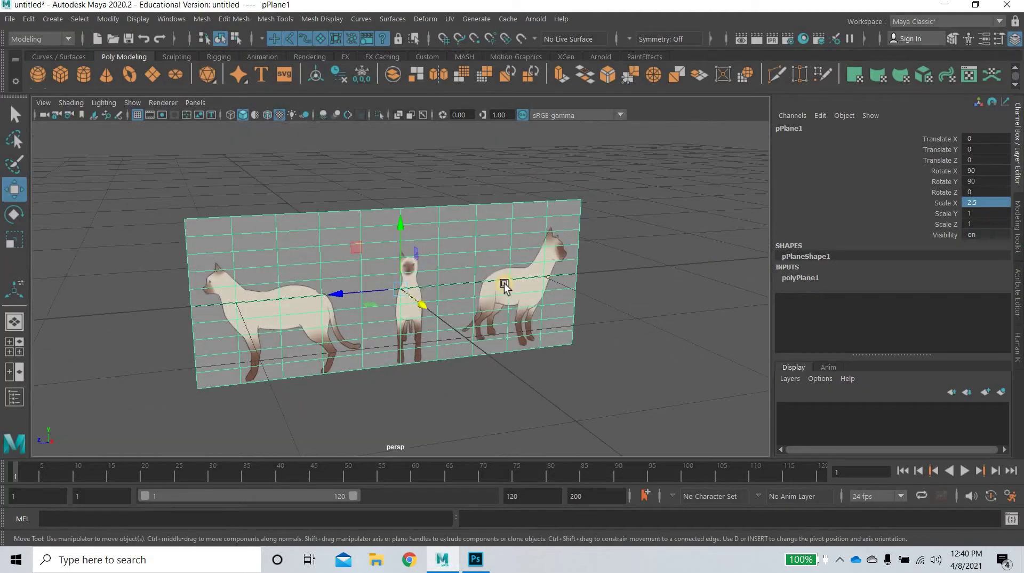
click(400, 230)
mouse_move(405, 171)
middle_down()
mouse_move(402, 145)
mouse_move(406, 154)
middle_up()
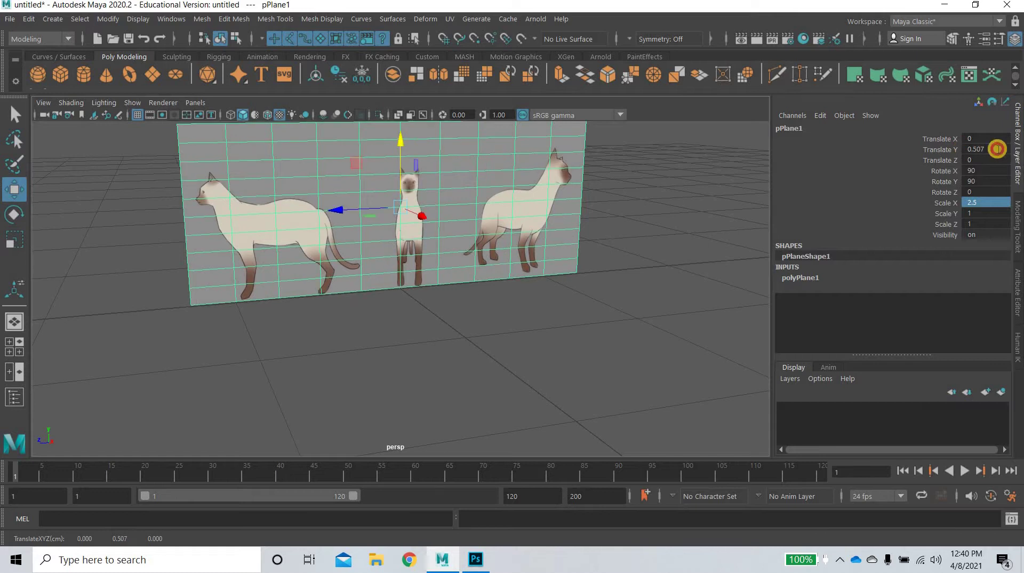
double_click(998, 149)
text(0)
key(Return)
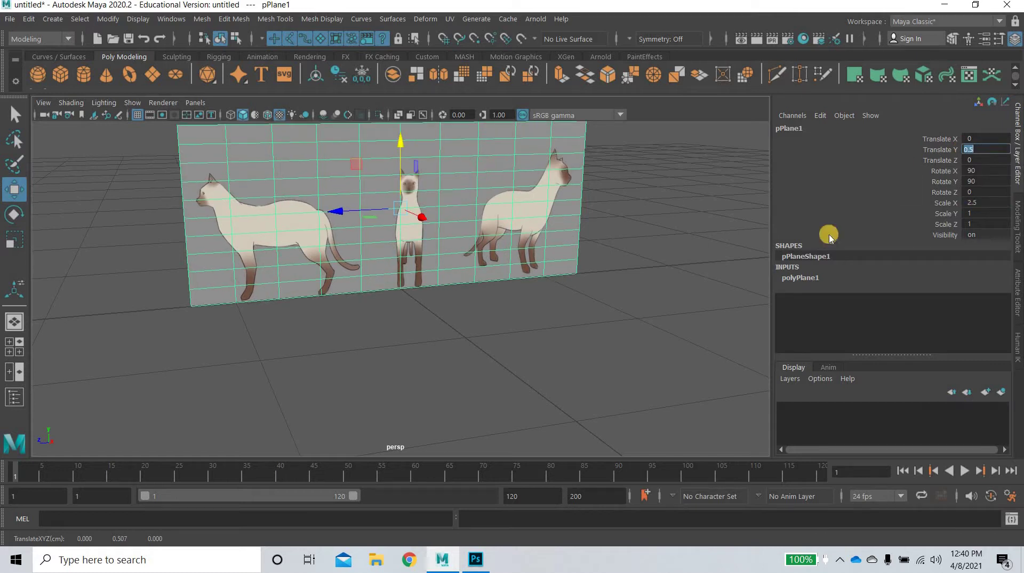
Move the upright reference plane back along the X axis to a Translate X of about -4.
click(407, 335)
alt+drag(379, 326, 19, 182)
click(357, 362)
alt+drag(318, 359, 426, 323)
scroll(427, 324, down, 5)
alt+middle_drag(403, 325, 350, 359)
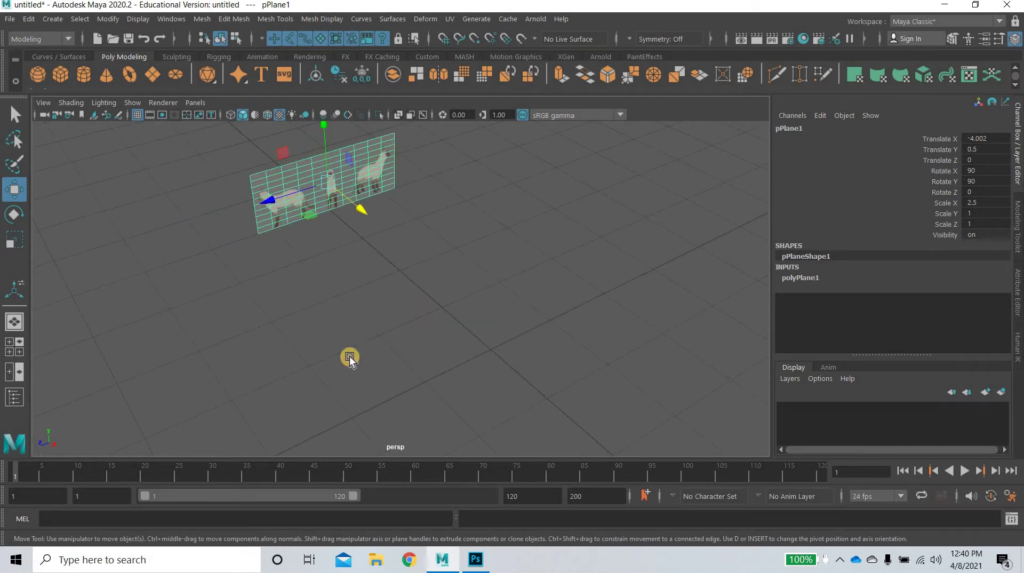
Rename the reference plane as cat_front_plane.
click(811, 128)
double_click(806, 129)
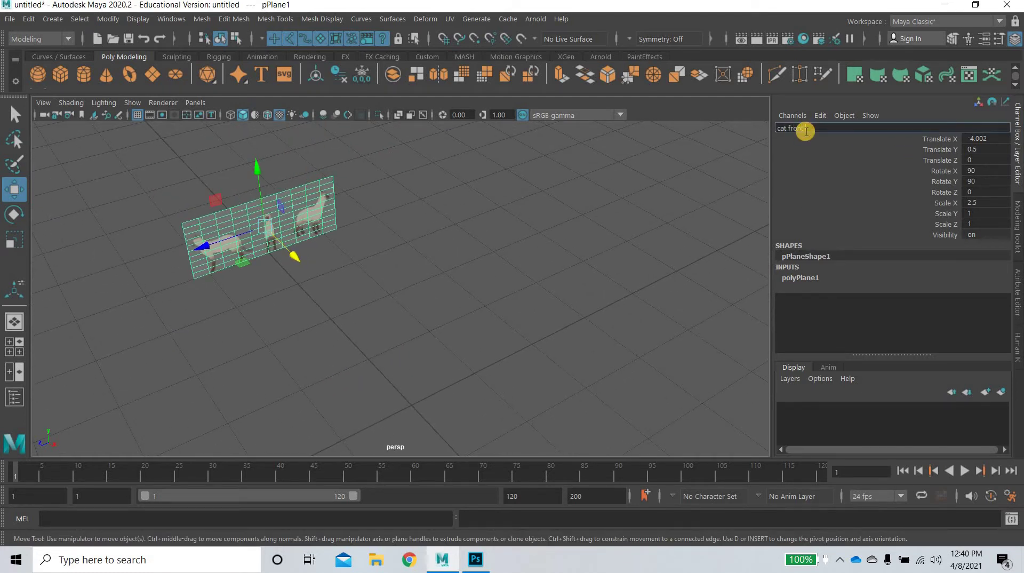
text(cat_front_plane)
key(Return)
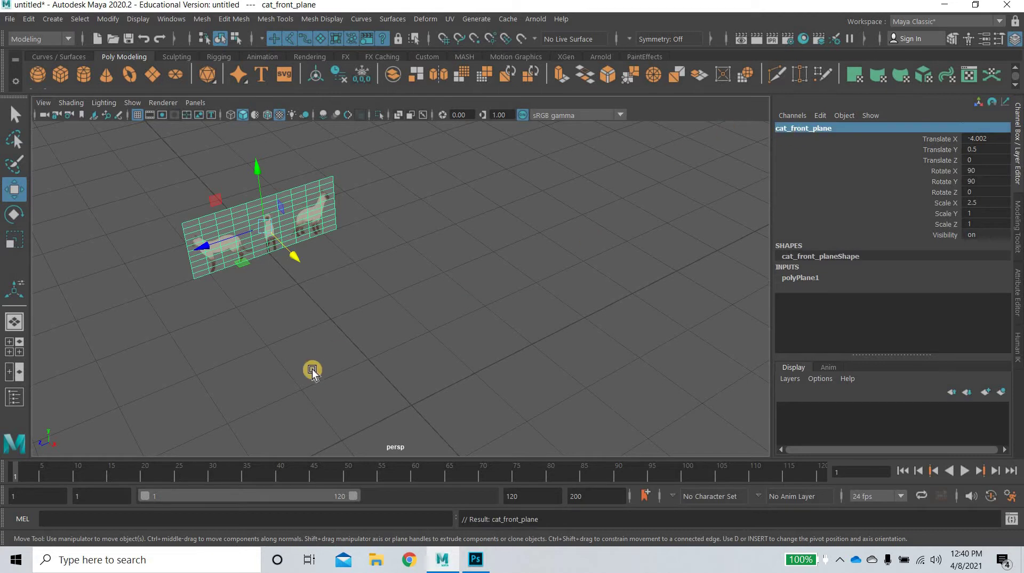
Duplicate cat_front_plane forward to the grid centre and turn the copy perpendicular by setting its Rotate Y to 0.
shift+drag(302, 264, 435, 478)
click(14, 214)
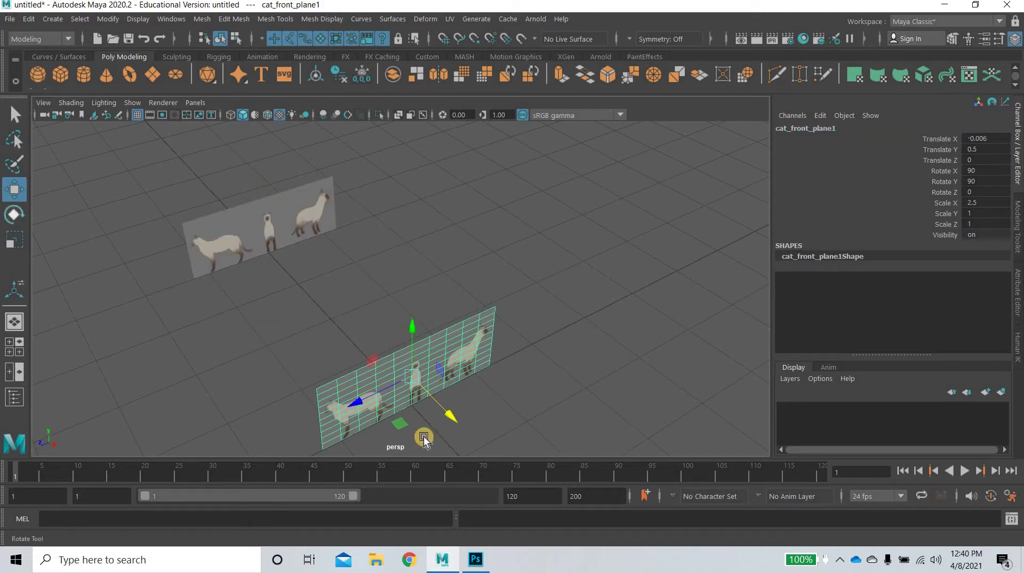
drag(313, 405, 267, 403)
click(995, 185)
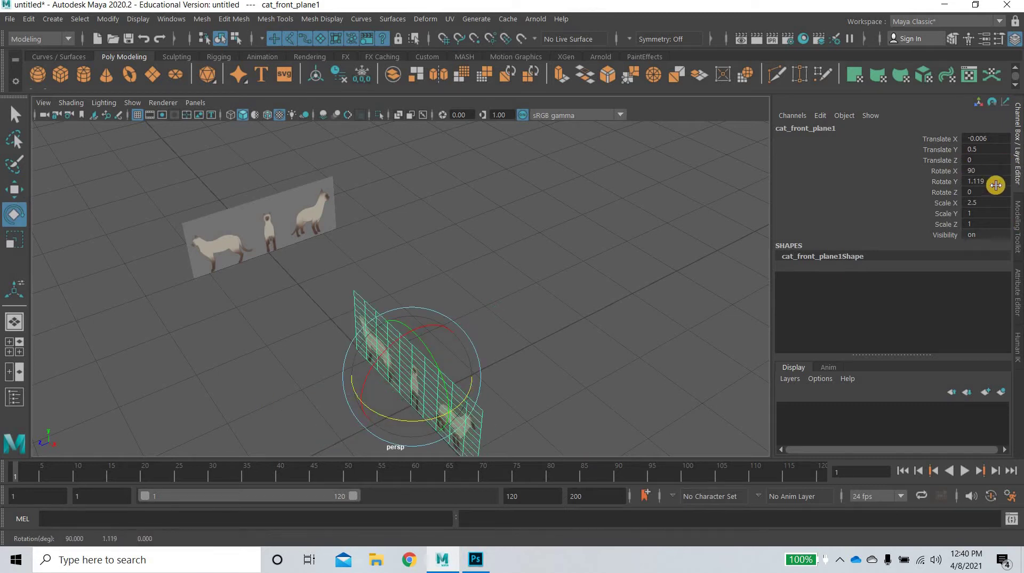
text(0)
key(Return)
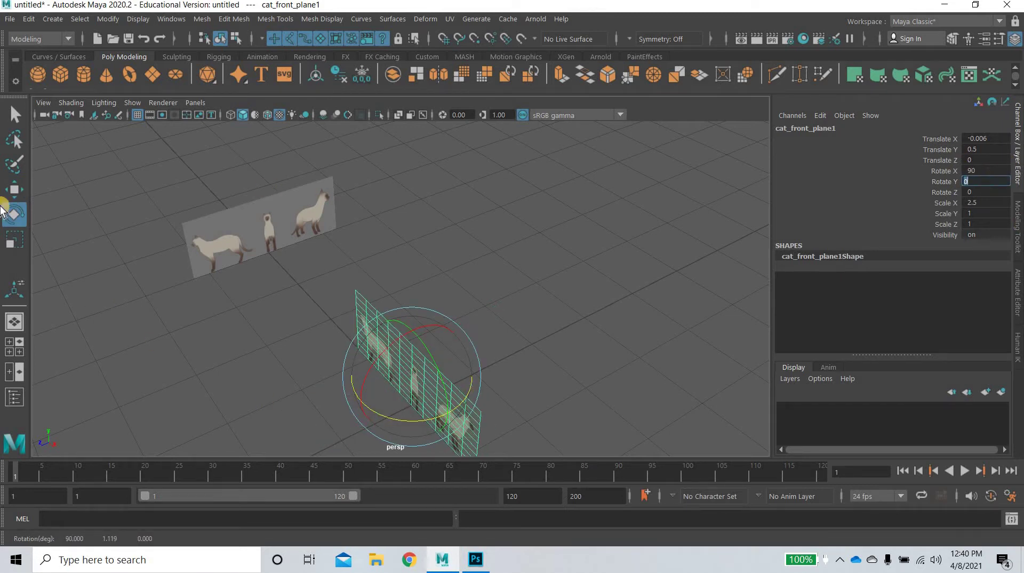
Move the duplicated plane back to a Translate Z of about -4.1 and rename it cat_side_plane.
key(w)
drag(360, 407, 696, 307)
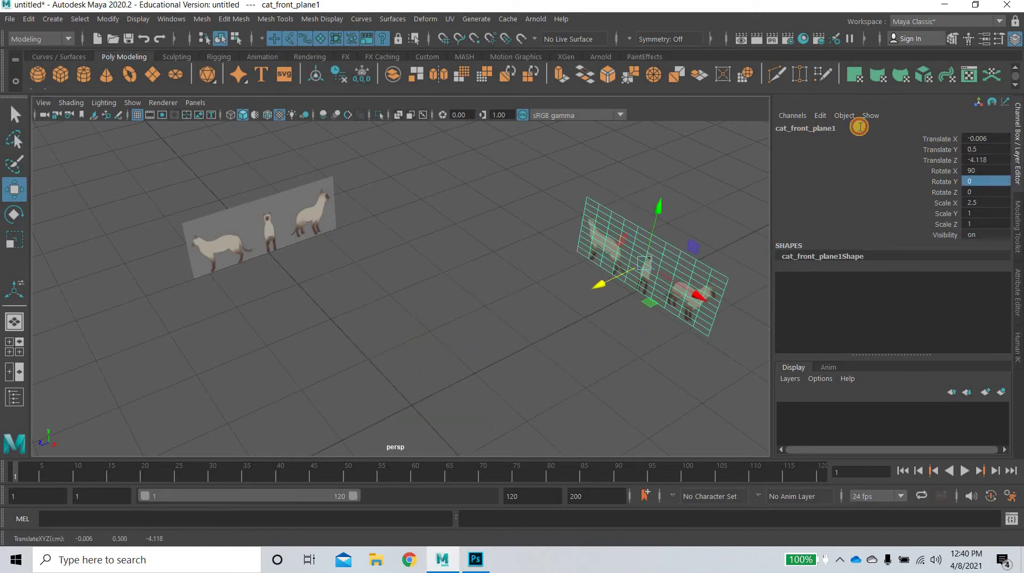
click(860, 127)
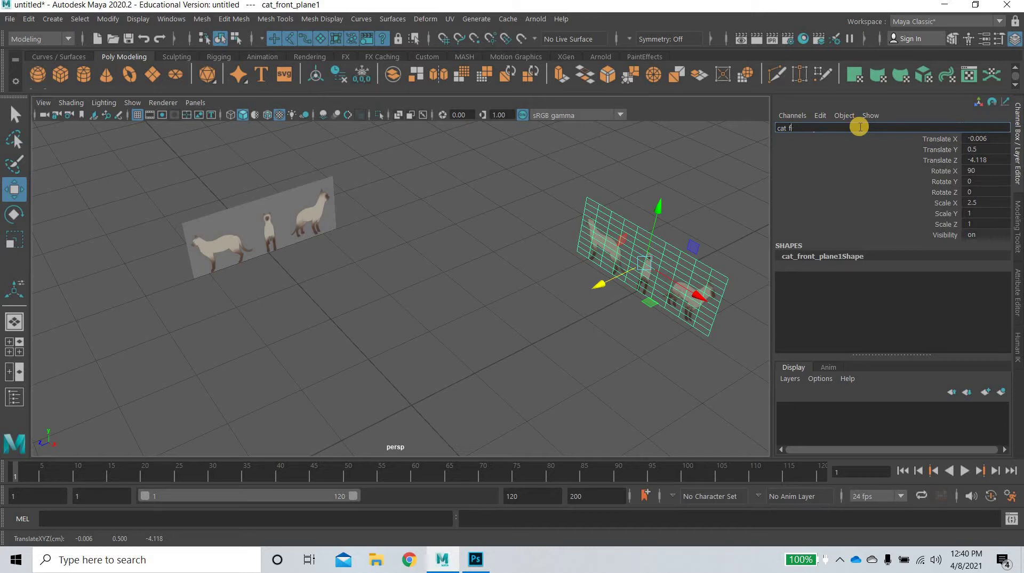
text(cat_side_plane)
key(Return)
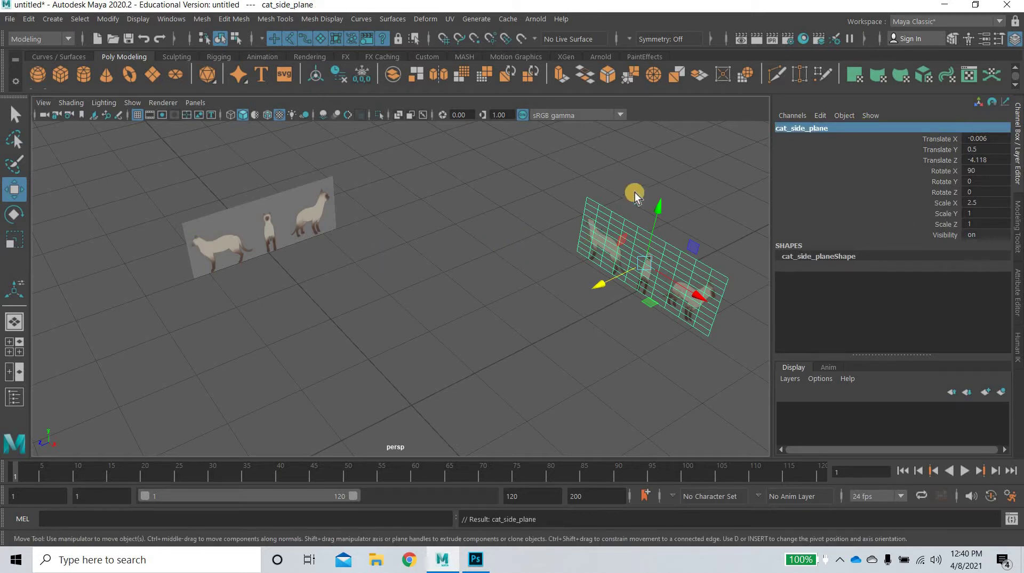
Put both reference planes on a new display layer named catreference.
drag(187, 291, 643, 155)
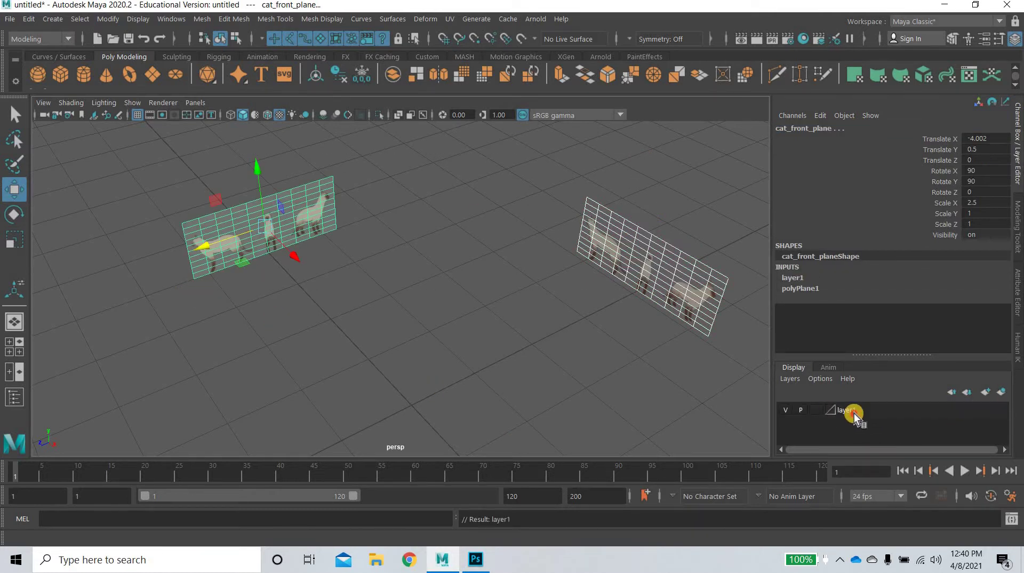
double_click(853, 413)
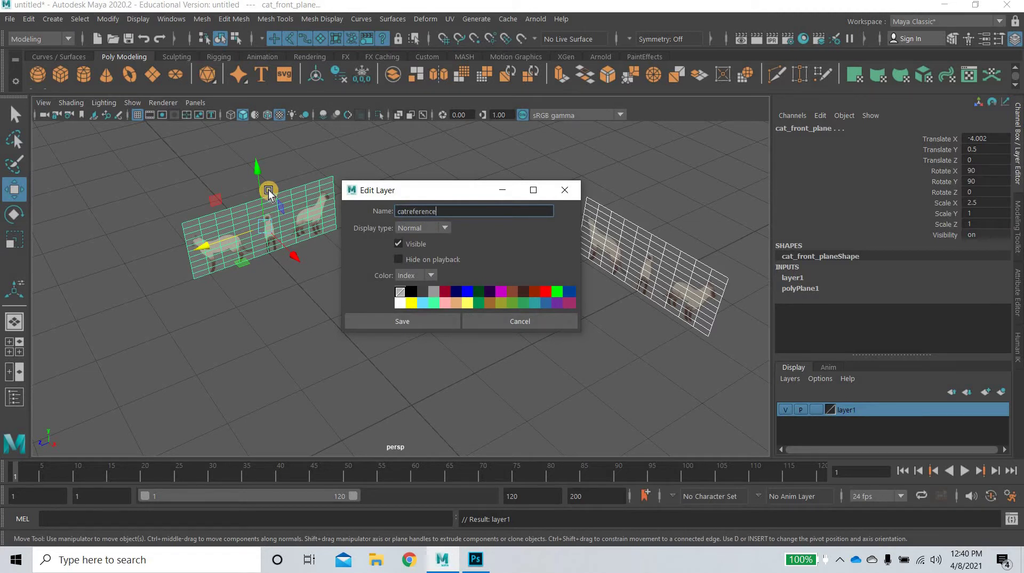
key(Return)
click(403, 320)
Set the catreference layer to Reference mode and test that the two planes cannot be selected.
click(815, 412)
drag(672, 162, 64, 311)
drag(711, 164, 450, 339)
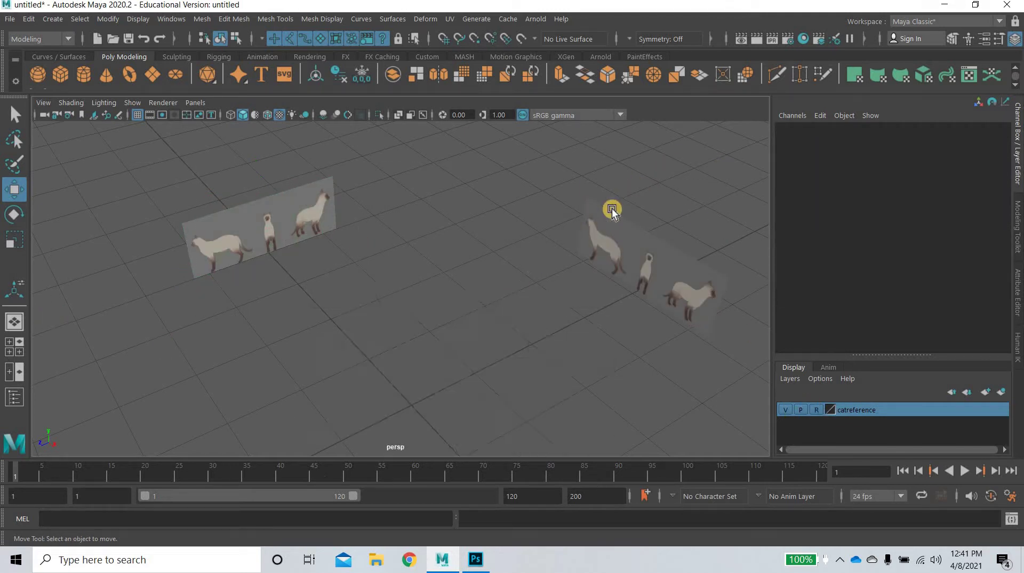
Show the front view full size with textured shading, framed on the side-profile cat.
key(space)
click(269, 387)
key(6)
key(space)
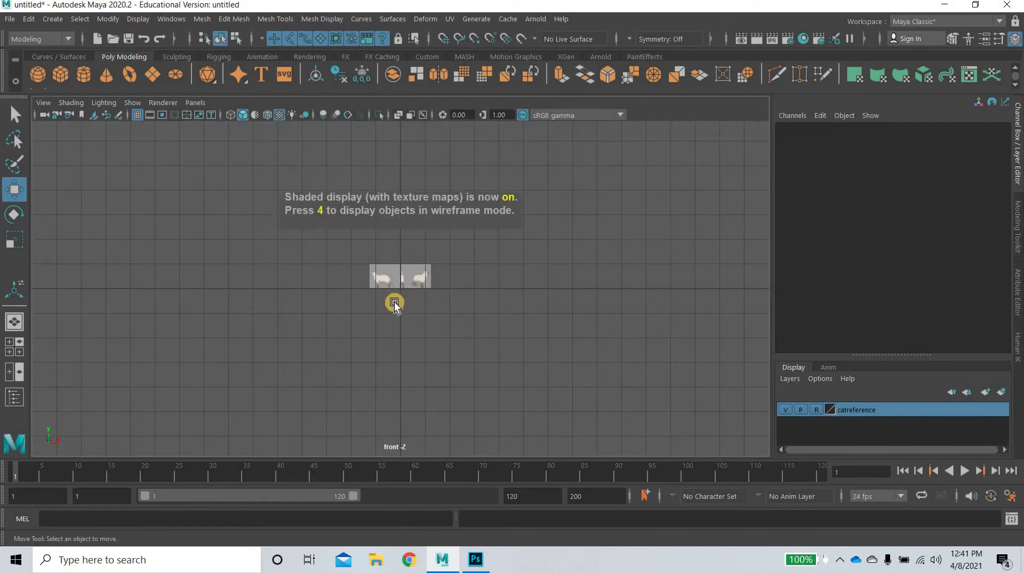
scroll(383, 311, up, 10)
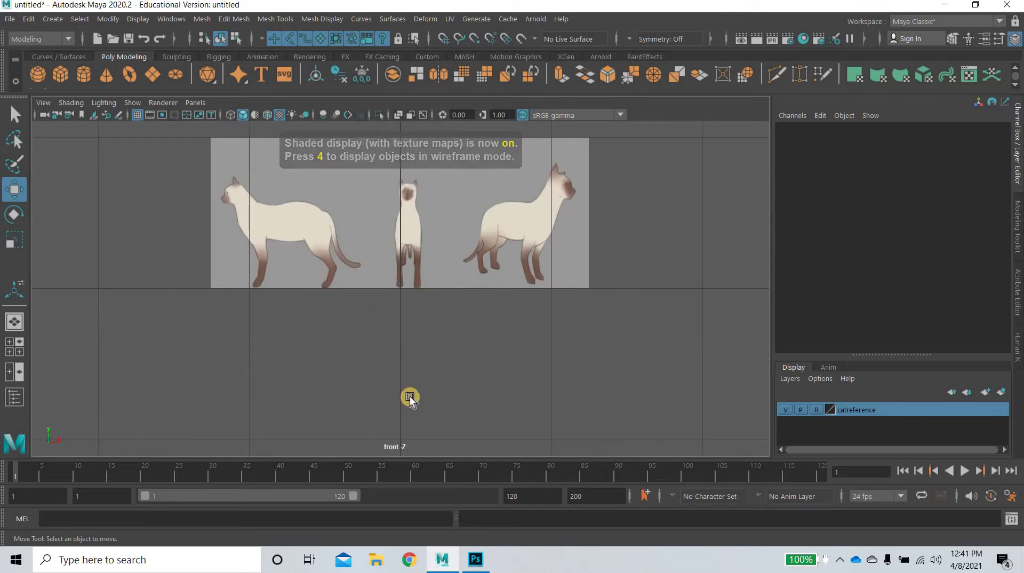
alt+middle_drag(281, 326, 220, 236)
scroll(280, 252, up, 3)
alt+middle_drag(281, 252, 337, 271)
Create an upright polygon plane with Rotate X at 90 and place it over the side-profile cat, at about X -0.73, Y 0.25.
click(495, 391)
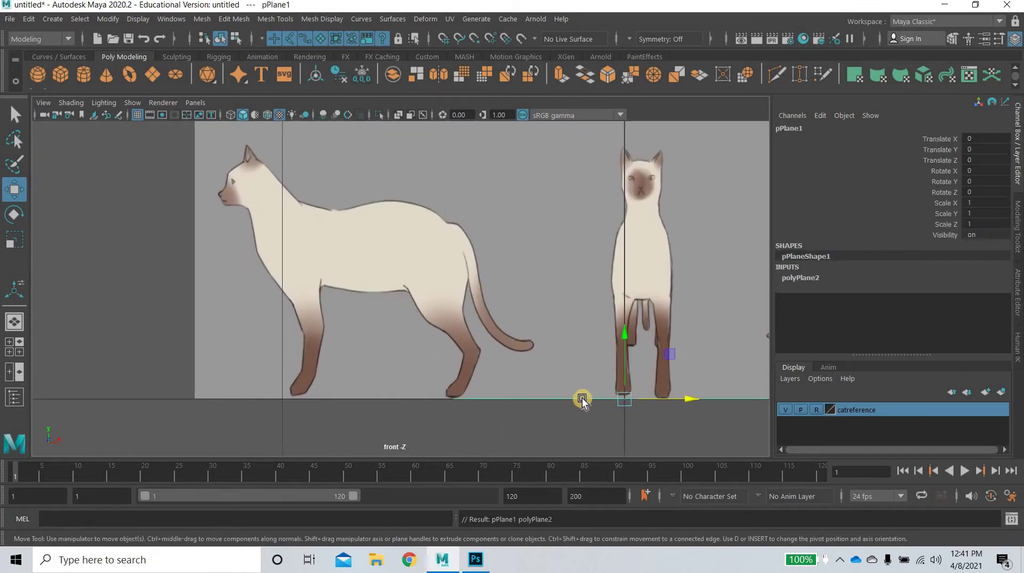
click(21, 211)
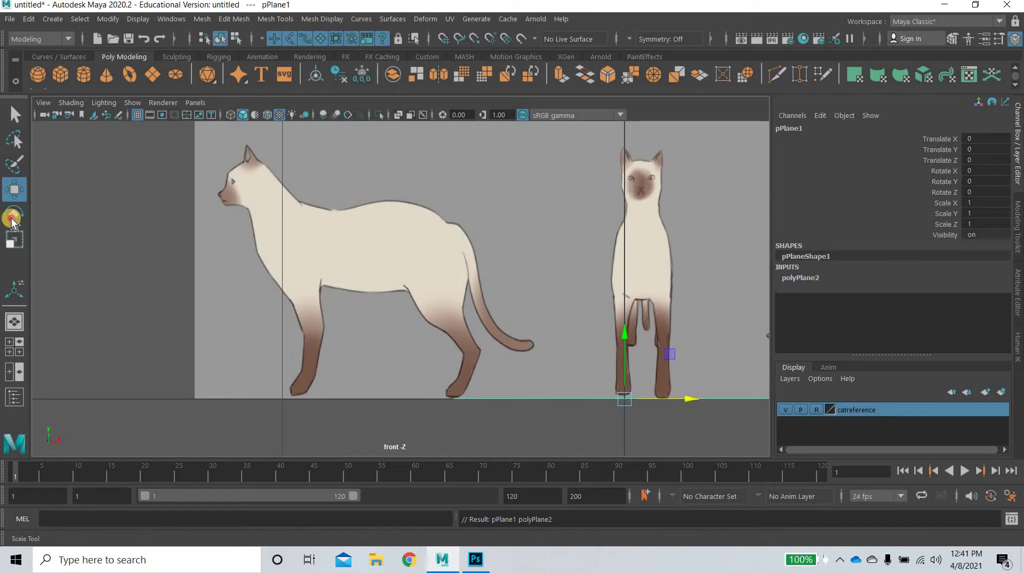
drag(624, 354, 626, 401)
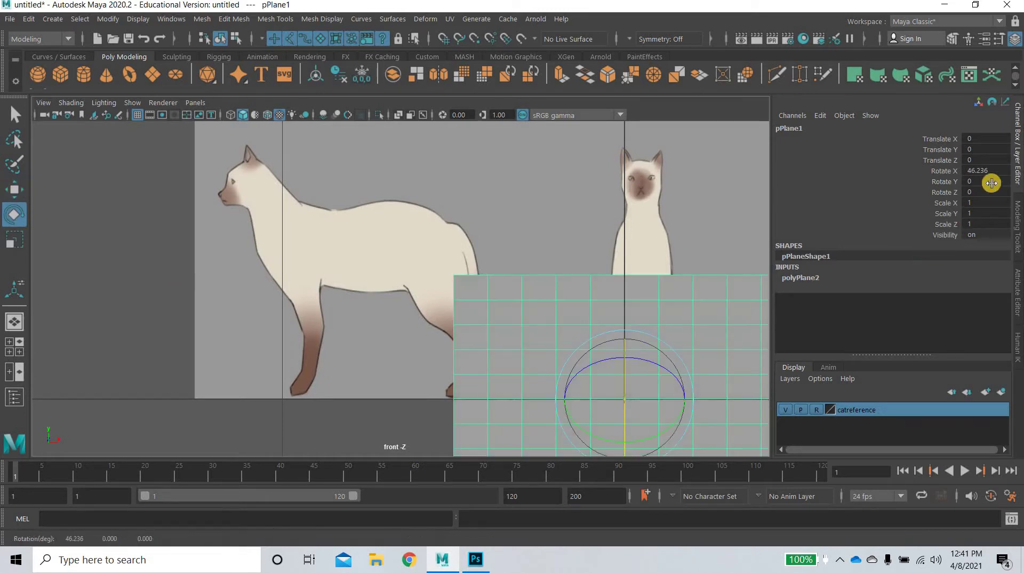
double_click(1001, 168)
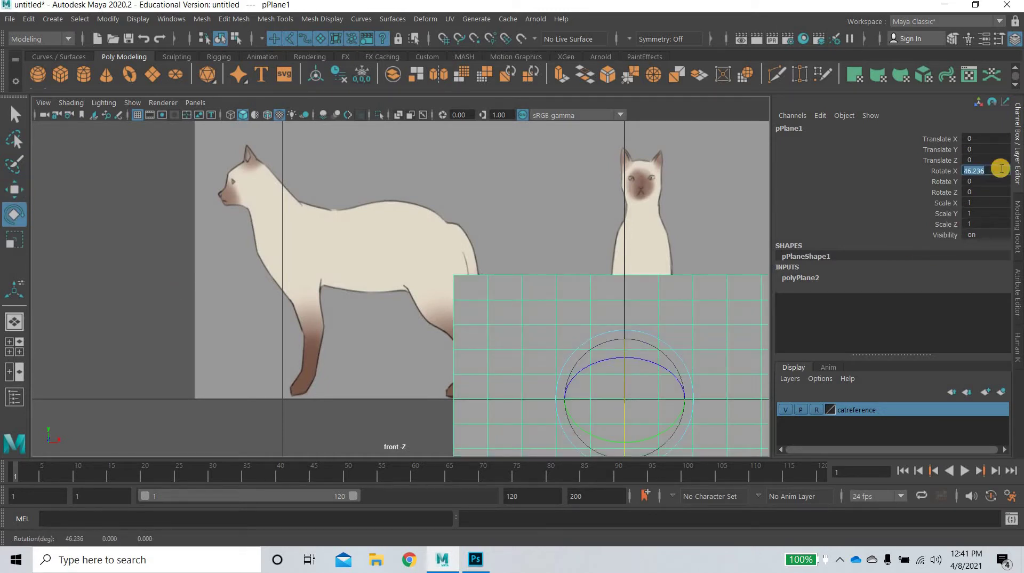
text(90)
key(Return)
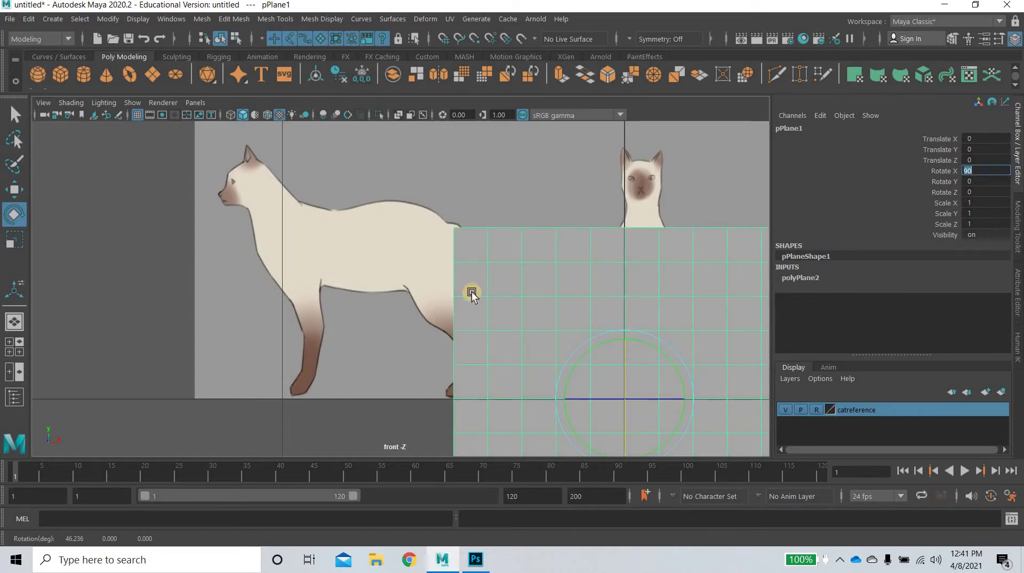
key(w)
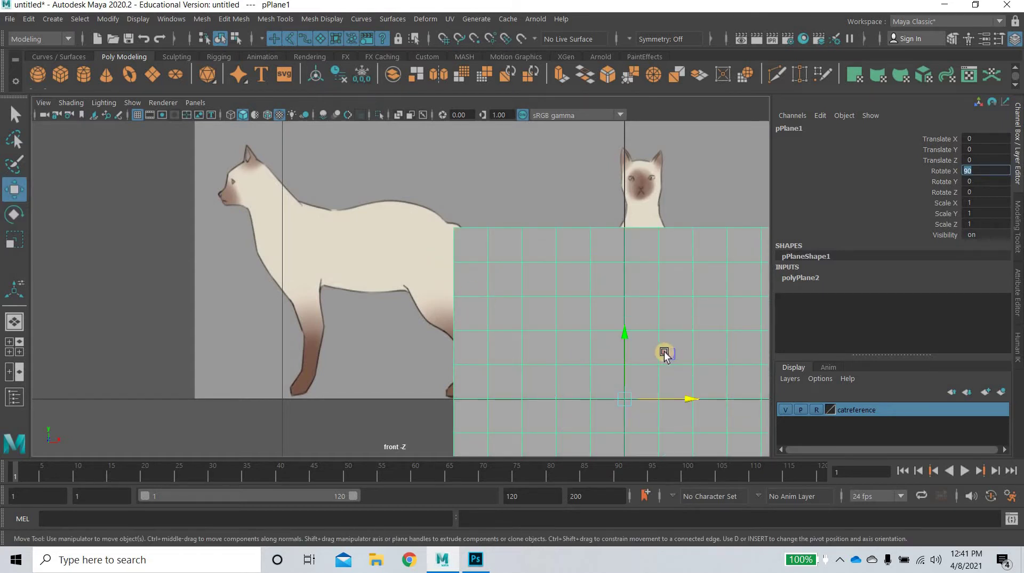
drag(384, 266, 378, 234)
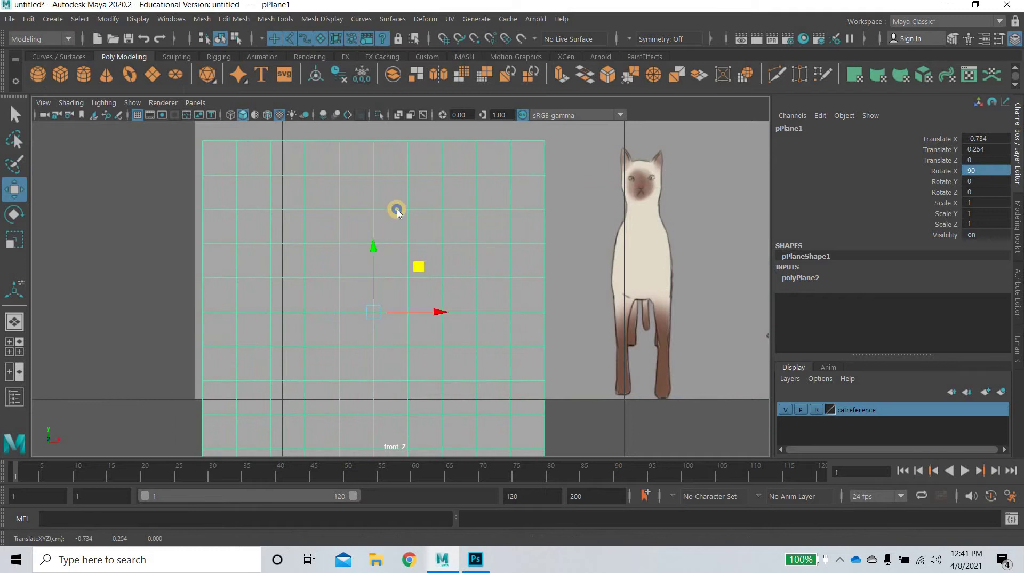
Assign a new Lambert material named cat to the new plane.
right_drag(397, 211, 392, 532)
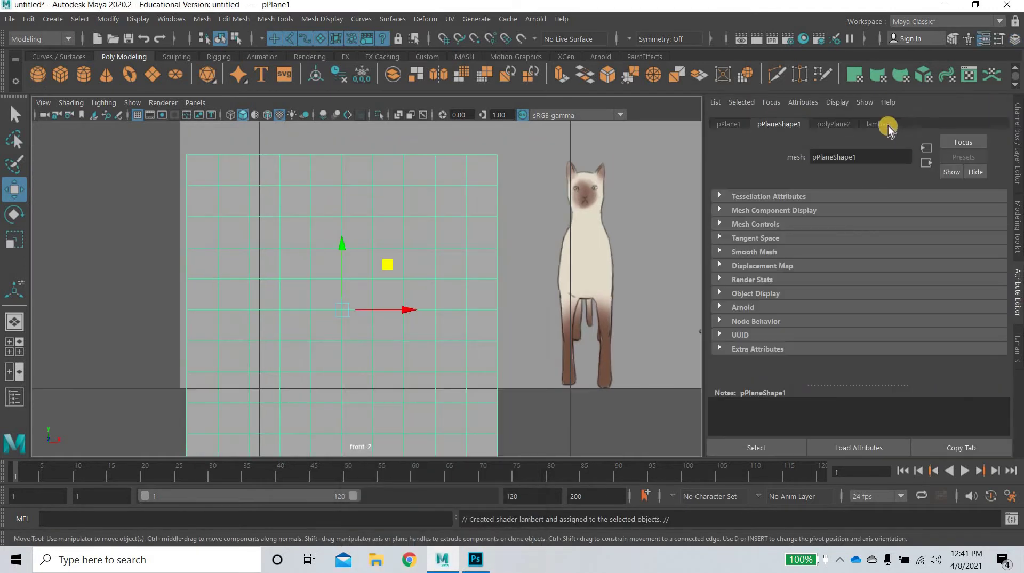
click(888, 126)
drag(865, 157, 716, 155)
text(cat)
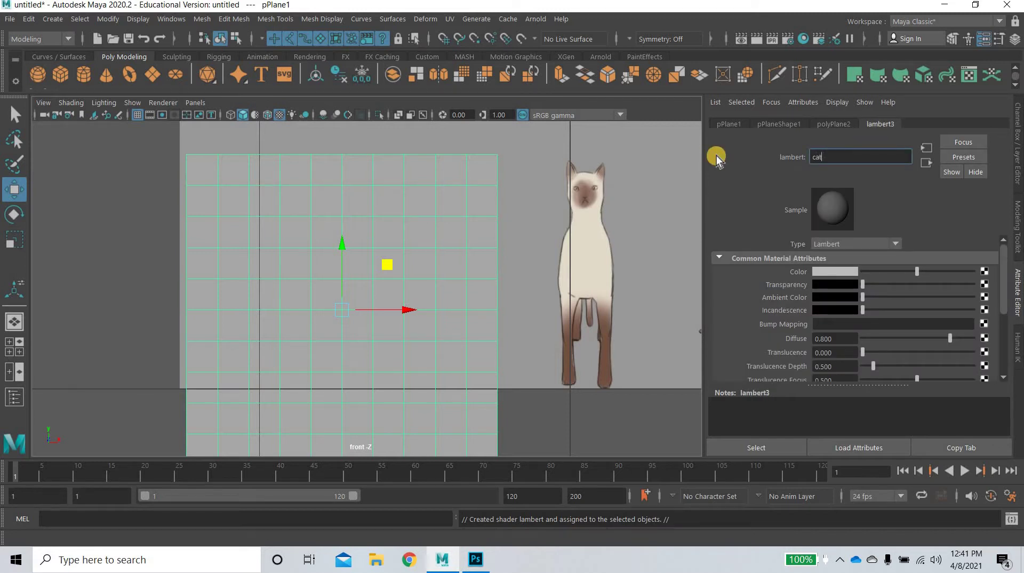
key(Return)
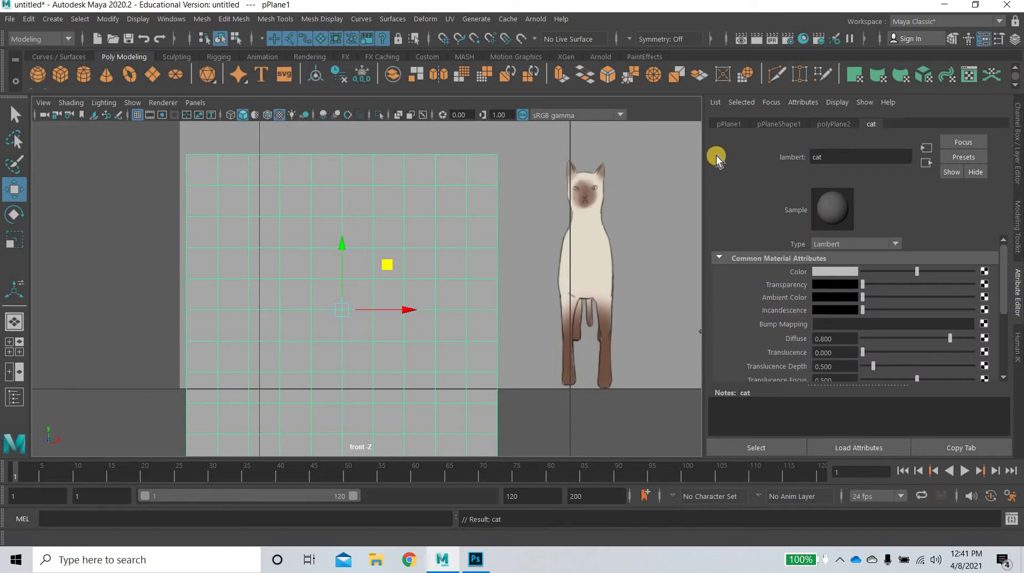
Give the cat material a saturated golden yellow color and make it semi-transparent so the reference shows through.
click(834, 274)
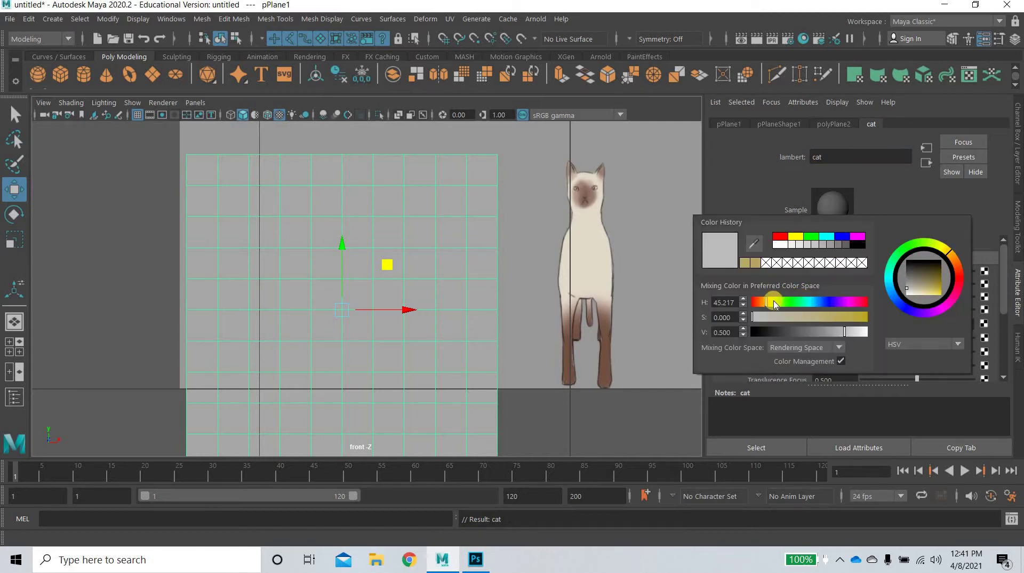
click(865, 319)
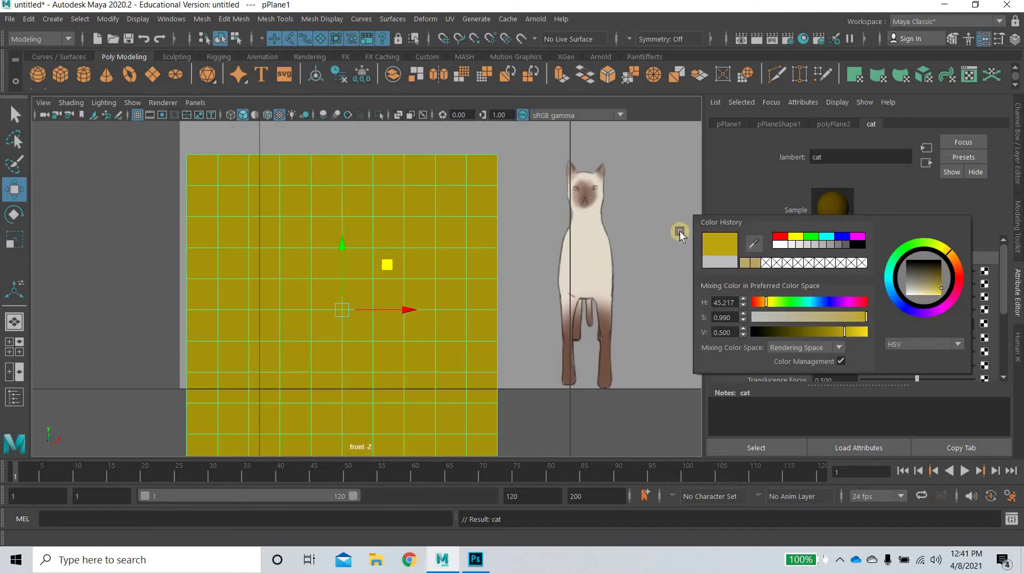
drag(894, 283, 902, 283)
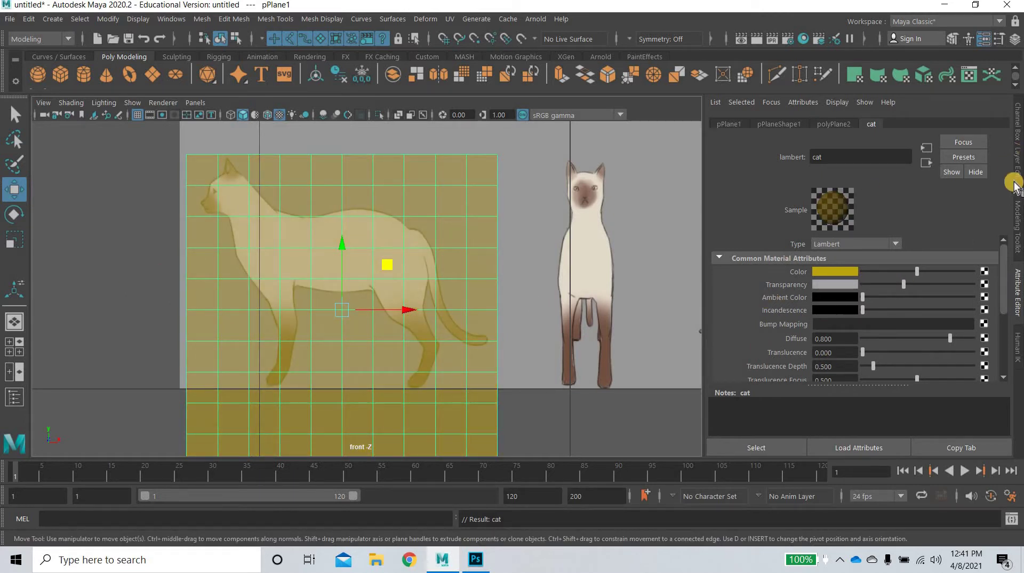
Set the new plane's Subdivisions Height to 1.
click(1018, 130)
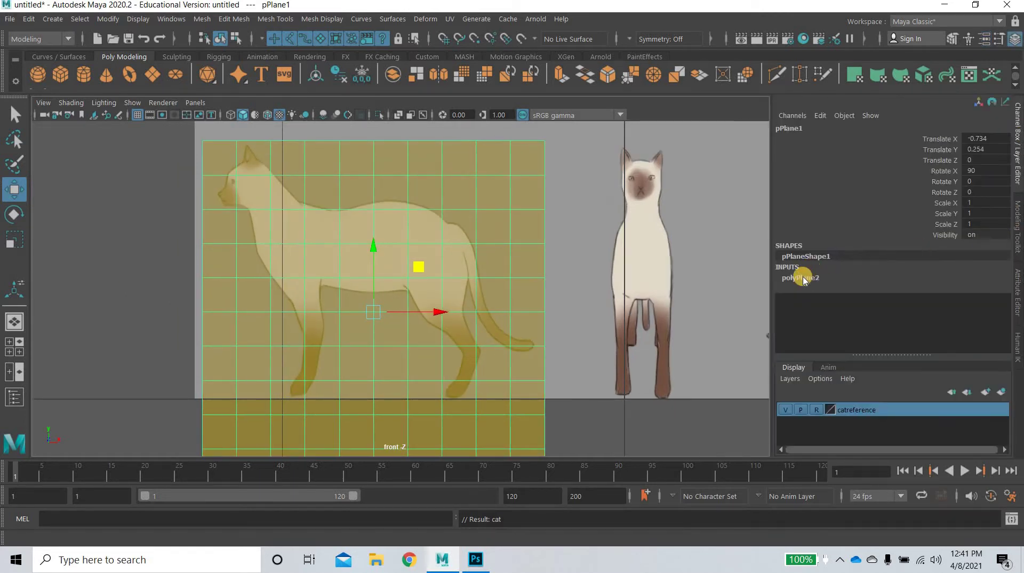
click(800, 277)
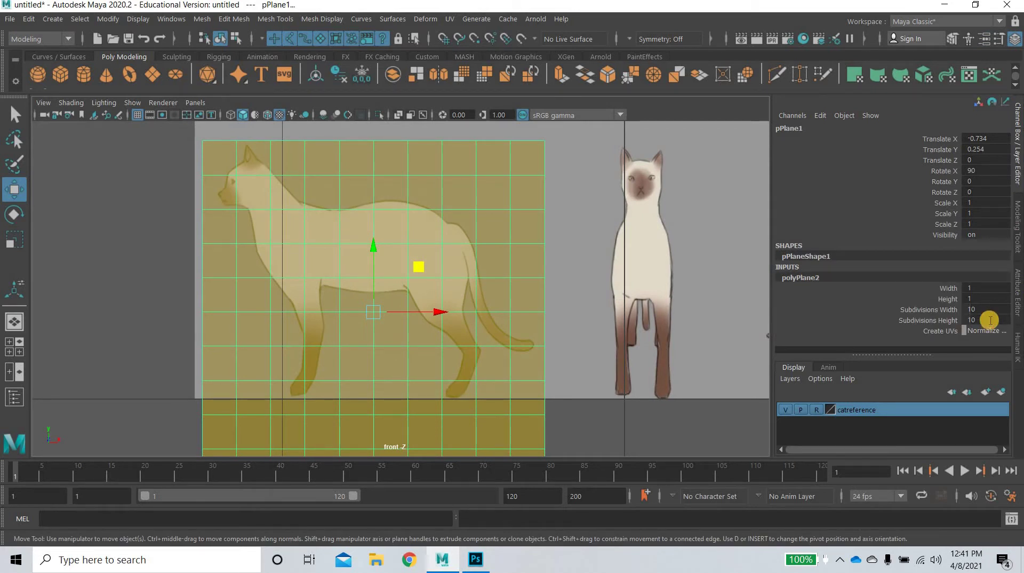
text(1)
key(Return)
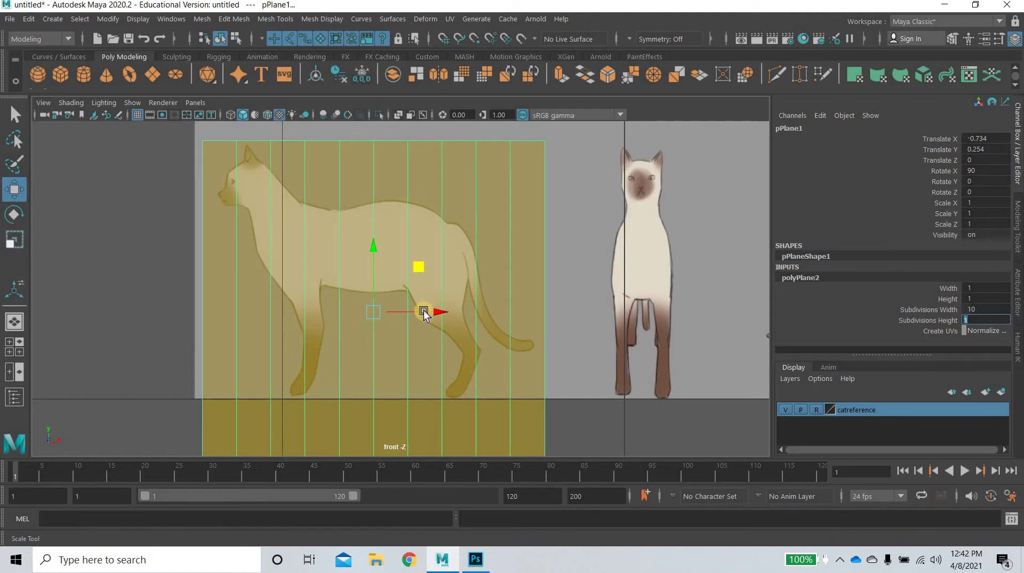
Narrow the yellow plane to a Scale X of about 0.74 and shift it to about X -0.82, spanning nose to rump.
key(r)
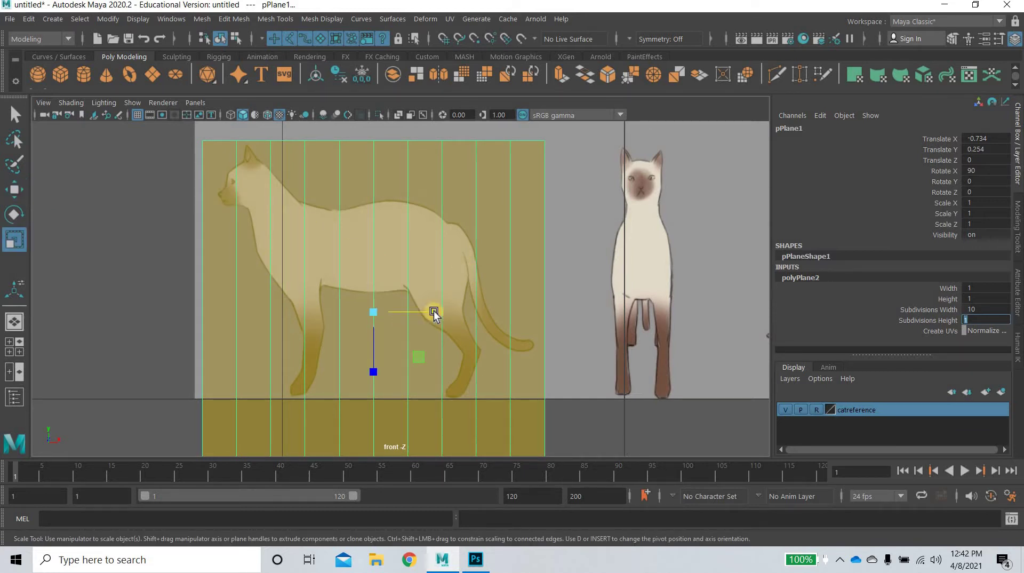
drag(433, 311, 398, 309)
key(w)
key(r)
click(15, 190)
click(22, 235)
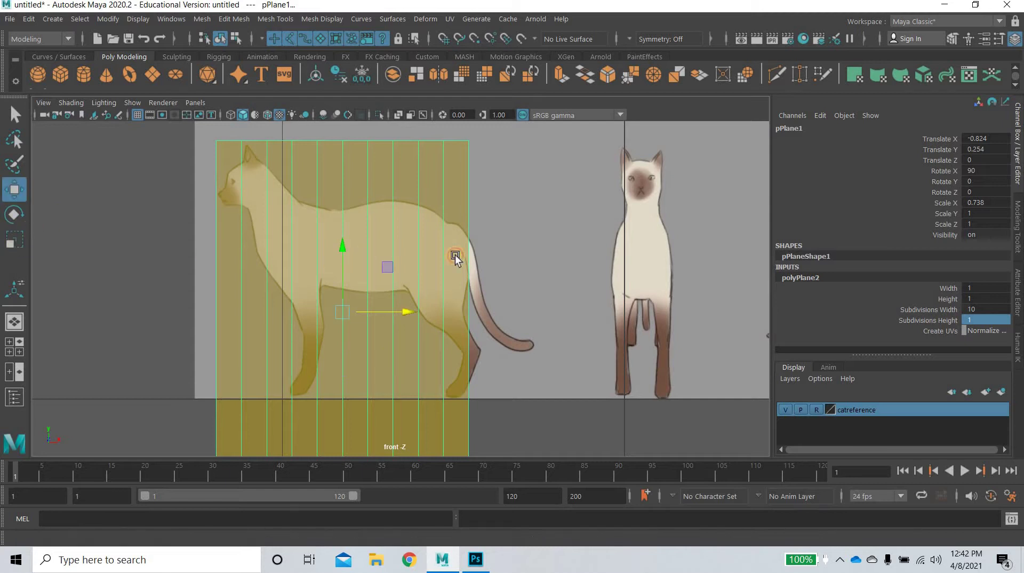
Shorten the yellow plane to a Scale Z of about 0.36 and raise it over the cat's torso, to about Y 0.47.
key(r)
drag(342, 375, 347, 335)
click(16, 191)
key(w)
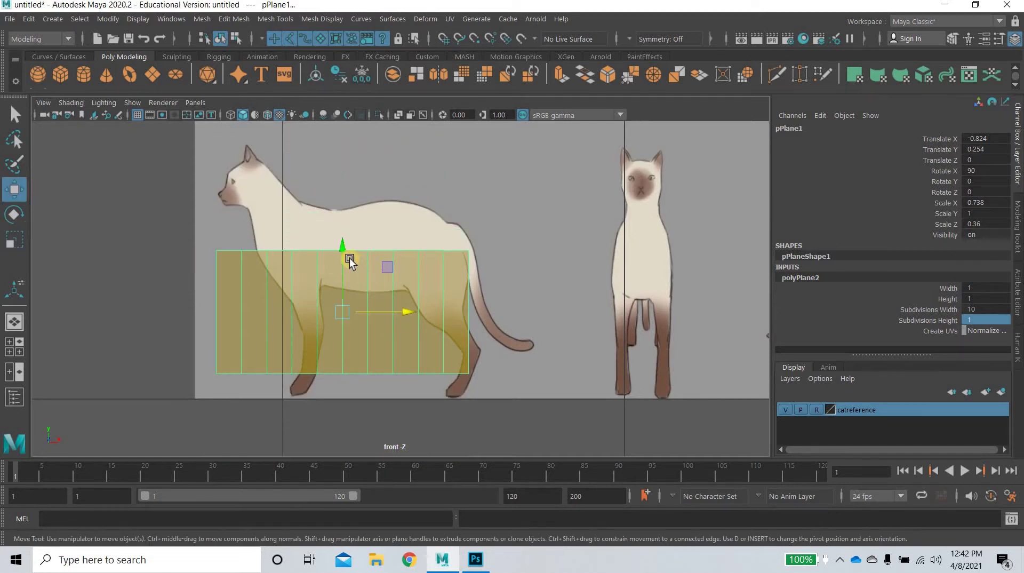
drag(344, 253, 348, 180)
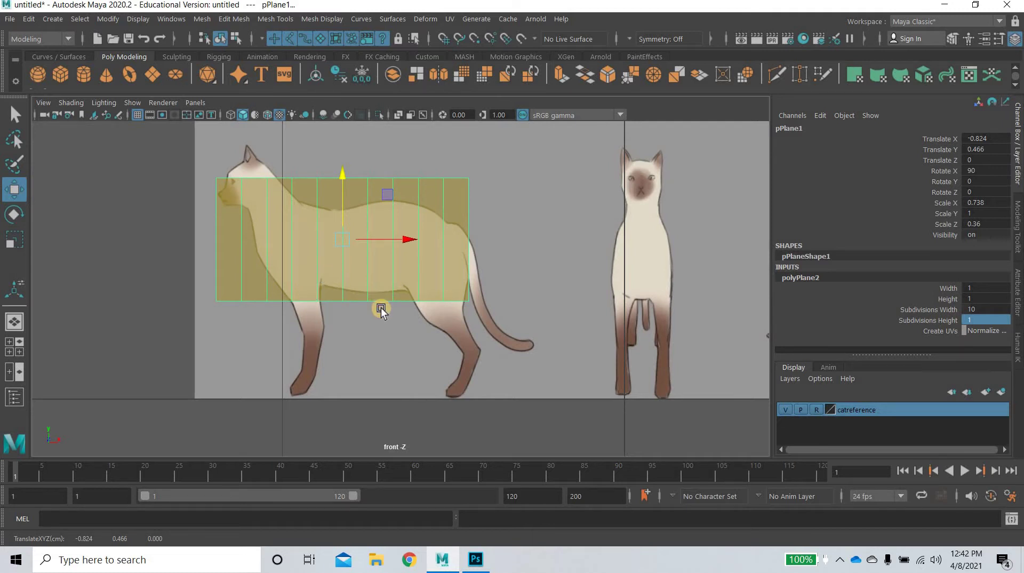
Switch the yellow plane to vertex editing and lower the upper vertices behind the neck to about Y 0.60.
key(space)
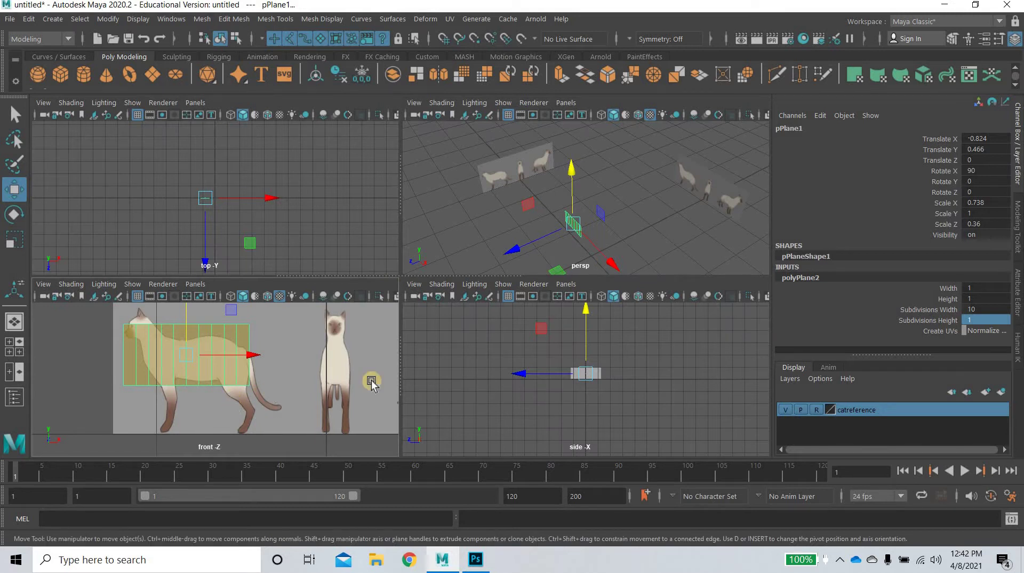
key(space)
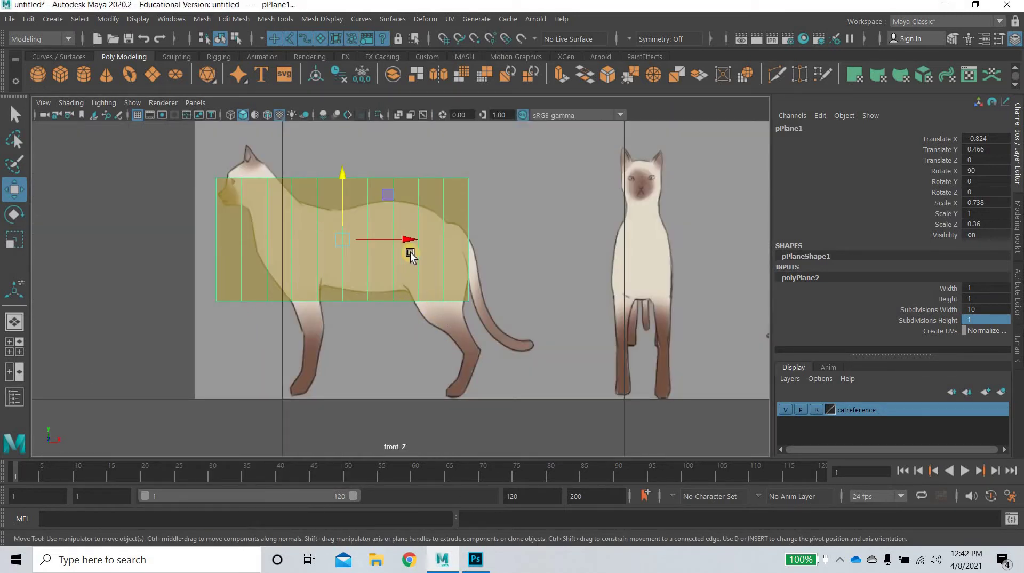
scroll(383, 199, up, 3)
right_drag(384, 179, 316, 179)
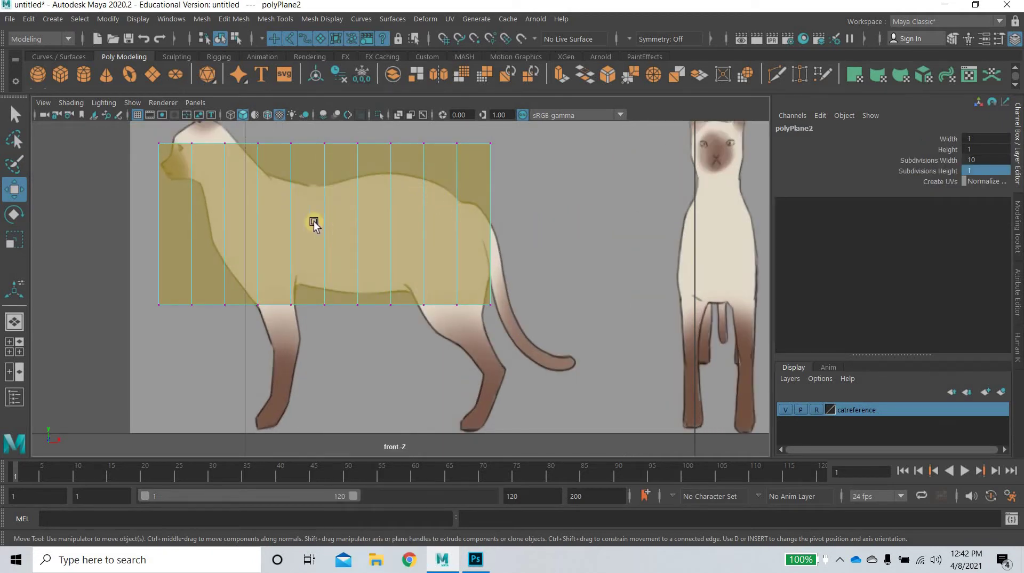
alt+middle_drag(360, 279, 344, 292)
drag(630, 180, 285, 230)
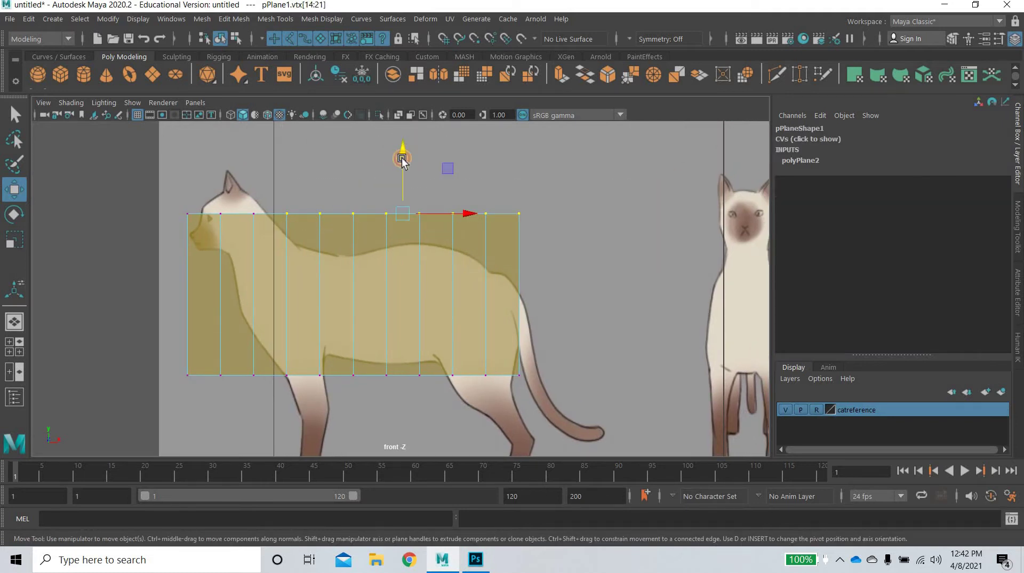
drag(402, 164, 492, 181)
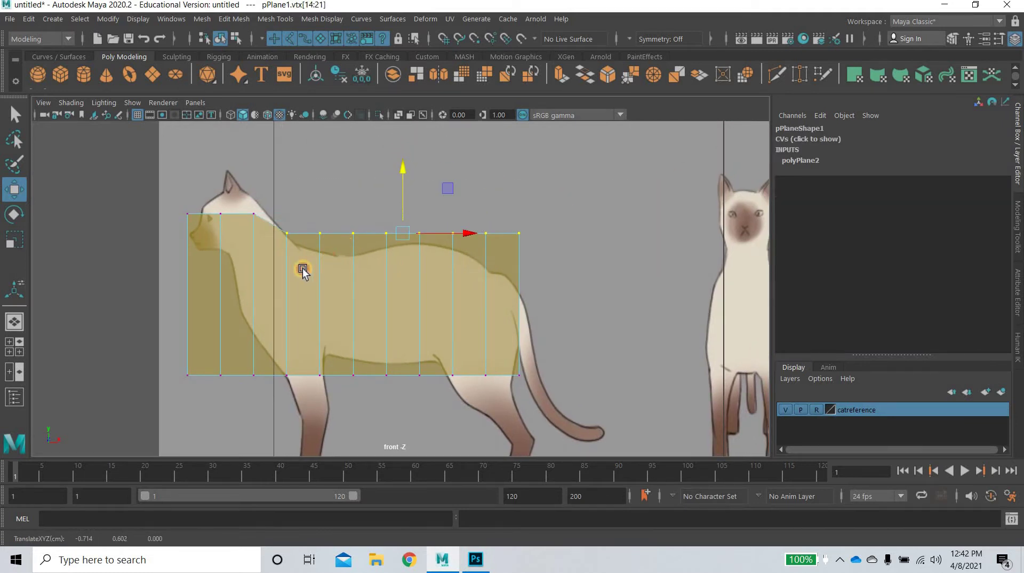
Lower the upper vertices between shoulder and mid-back onto the cat's outline, placing the lowest dip at about Y 0.55.
drag(337, 257, 311, 265)
drag(423, 188, 423, 198)
drag(311, 228, 392, 251)
drag(351, 196, 351, 202)
drag(317, 233, 355, 271)
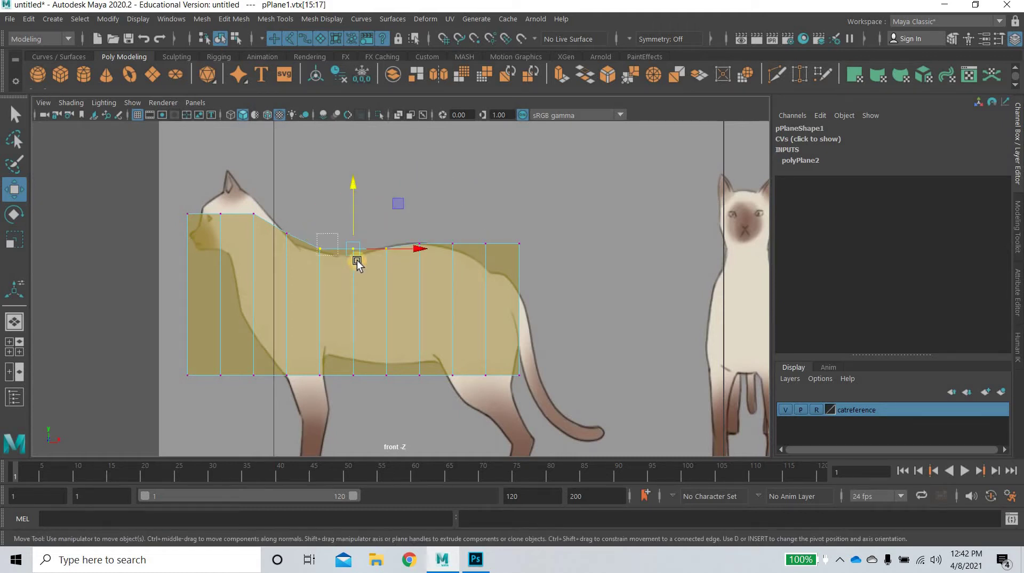
drag(335, 212, 337, 215)
drag(371, 235, 344, 274)
drag(353, 211, 354, 214)
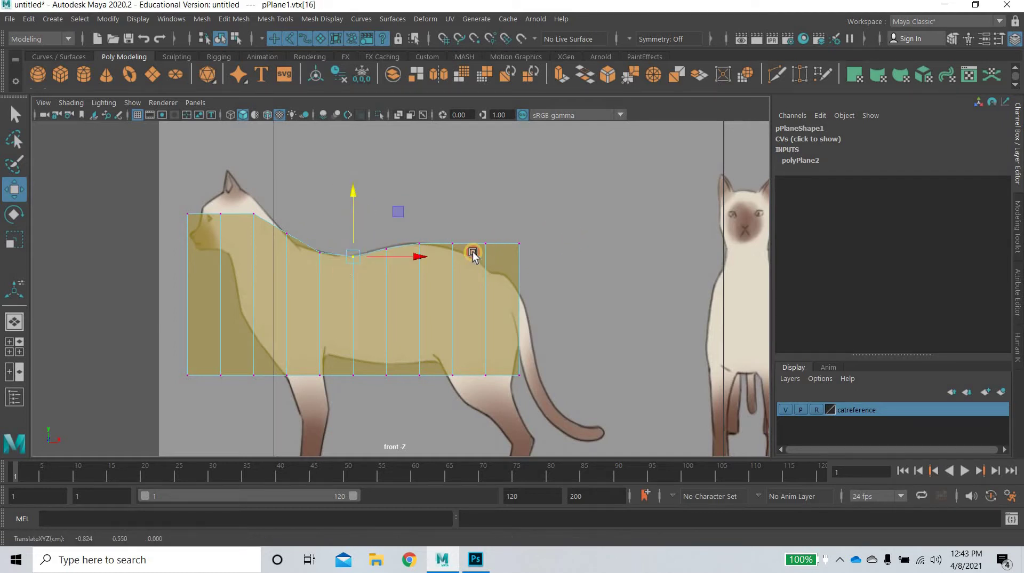
Lower the rear upper vertices along the rump's curve and pull the corner vertex in to the base of the tail.
drag(553, 231, 449, 259)
drag(486, 207, 487, 214)
drag(598, 222, 480, 273)
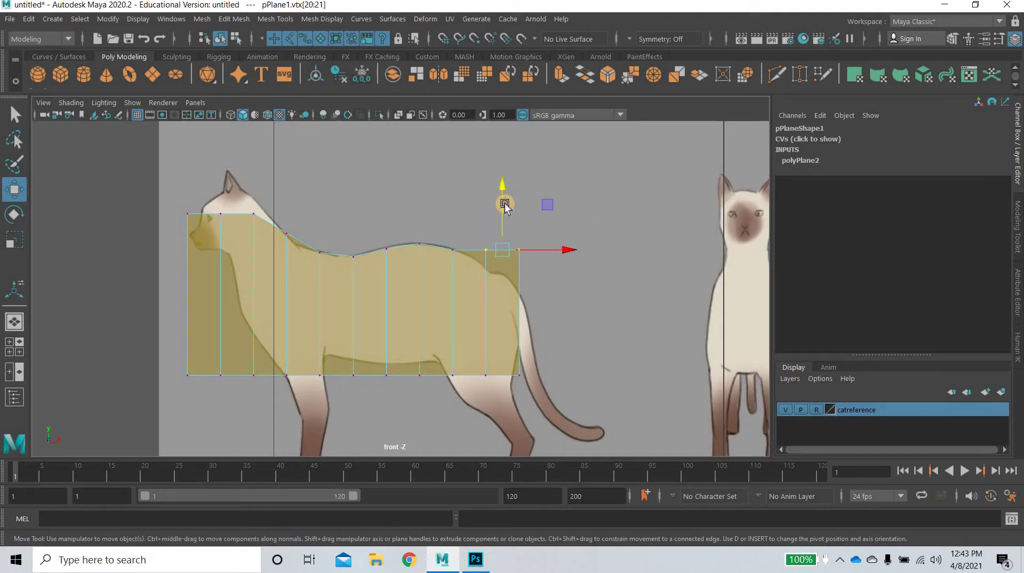
drag(503, 189, 504, 206)
drag(570, 236, 508, 279)
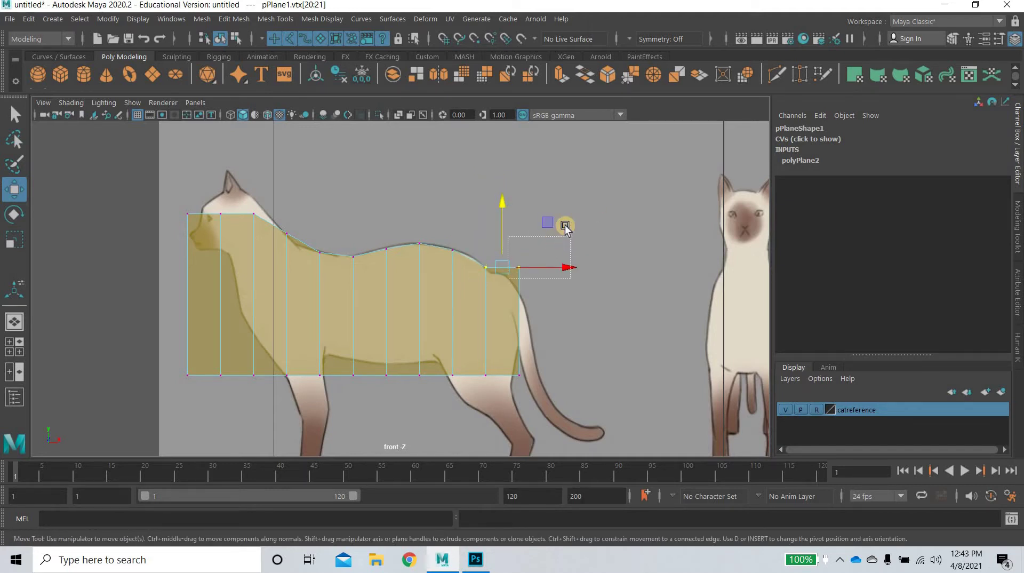
drag(565, 227, 560, 229)
middle_drag(557, 235, 552, 238)
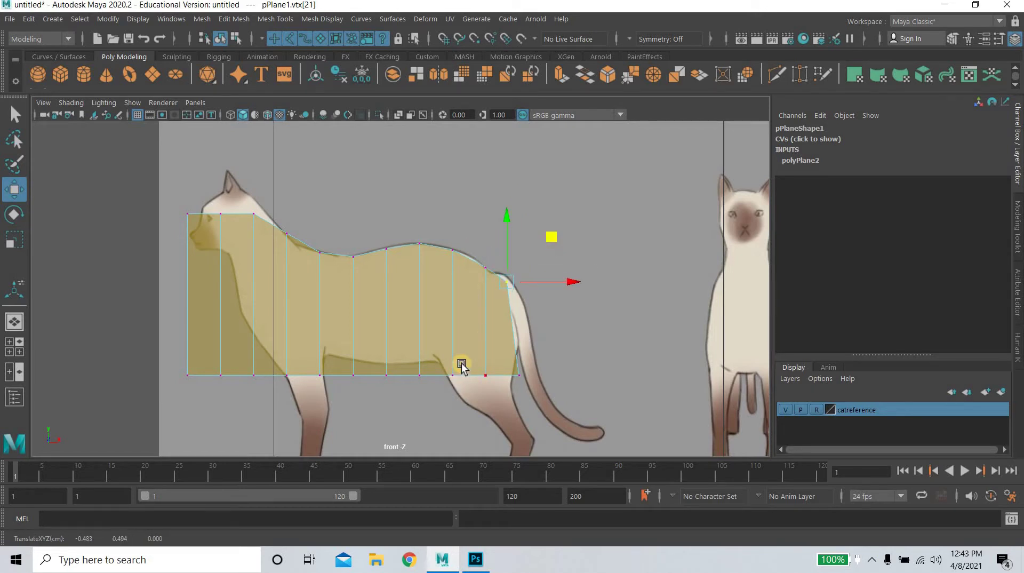
Move the three rear lower vertices onto the top of the hind leg, from the belly fold to the back of the thigh.
drag(461, 364, 445, 388)
drag(498, 329, 484, 316)
middle_drag(484, 316, 482, 314)
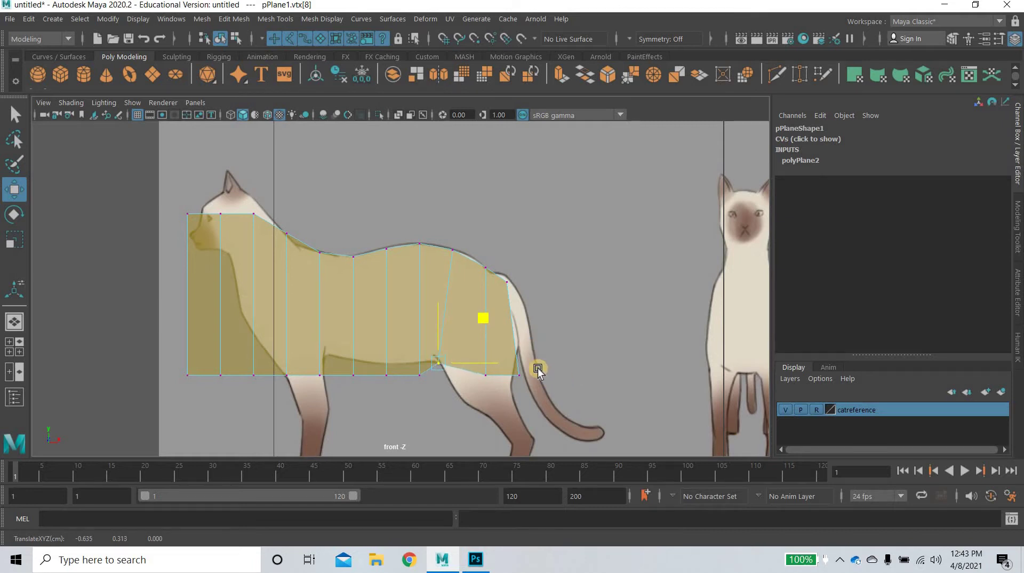
drag(506, 385, 542, 368)
drag(566, 333, 564, 319)
drag(481, 368, 494, 393)
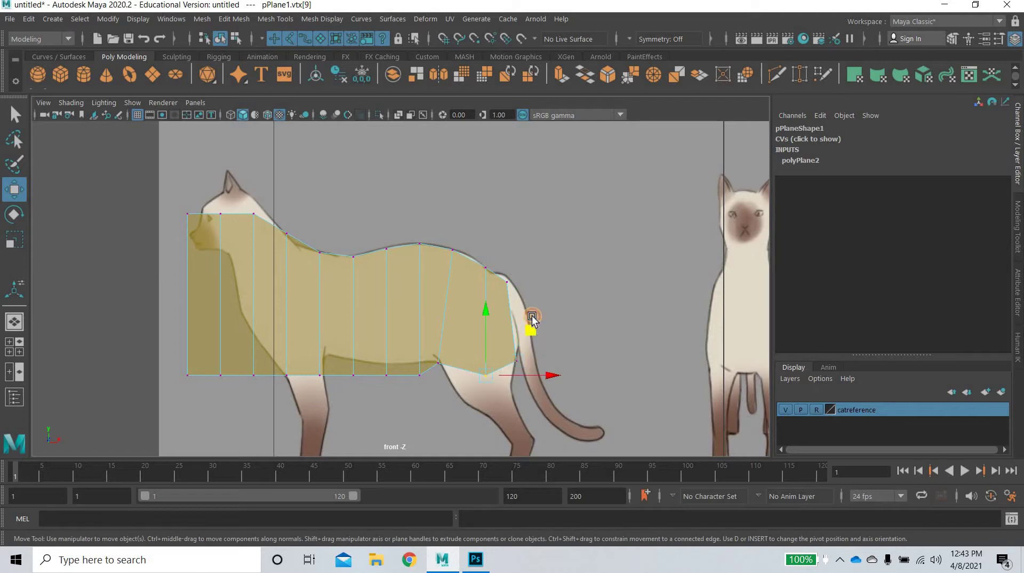
drag(532, 317, 523, 318)
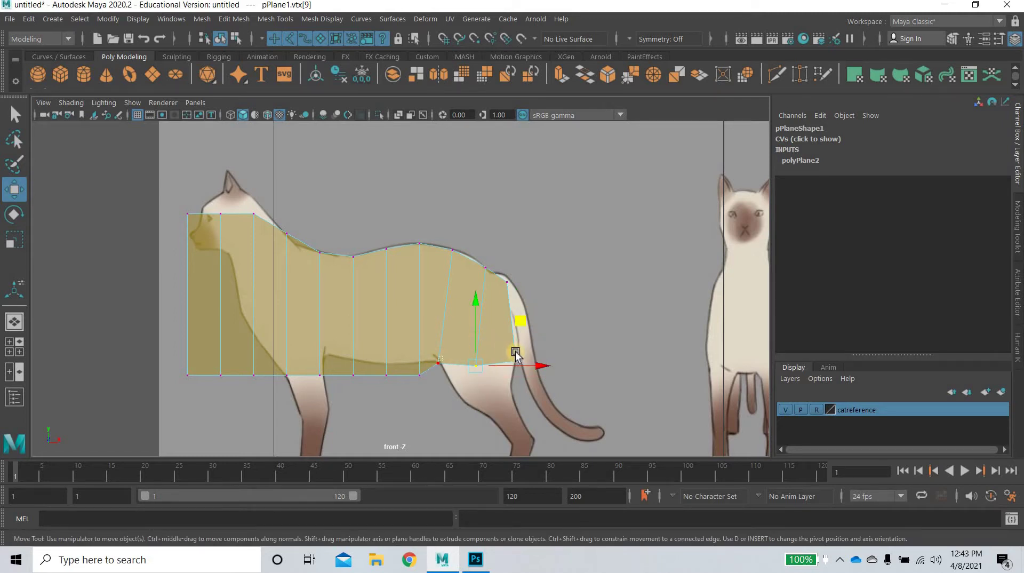
Refine the two rearmost upper vertices so the plane's edge follows the rump and the tail base.
key(Left)
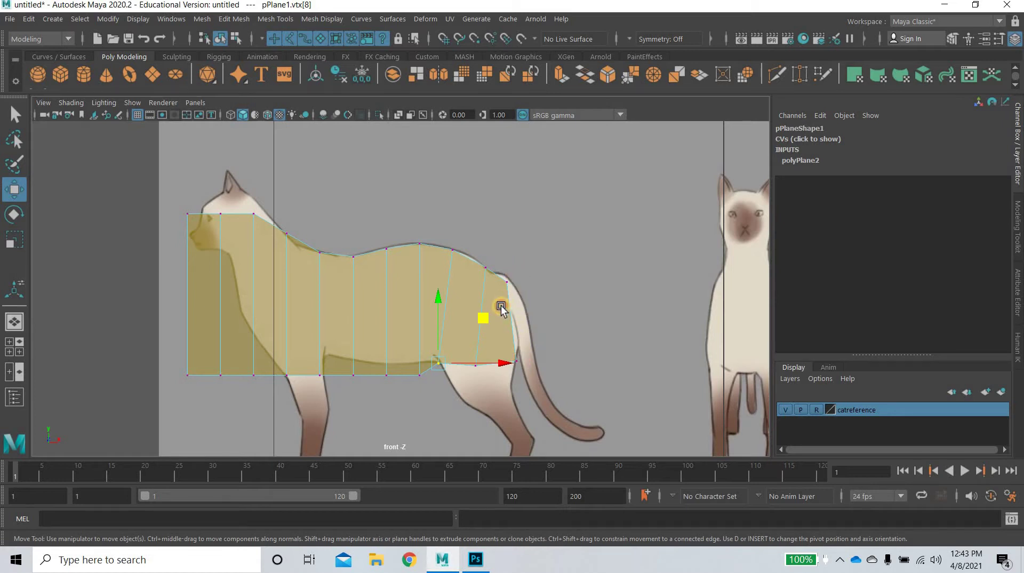
drag(501, 305, 549, 250)
middle_drag(498, 276, 498, 279)
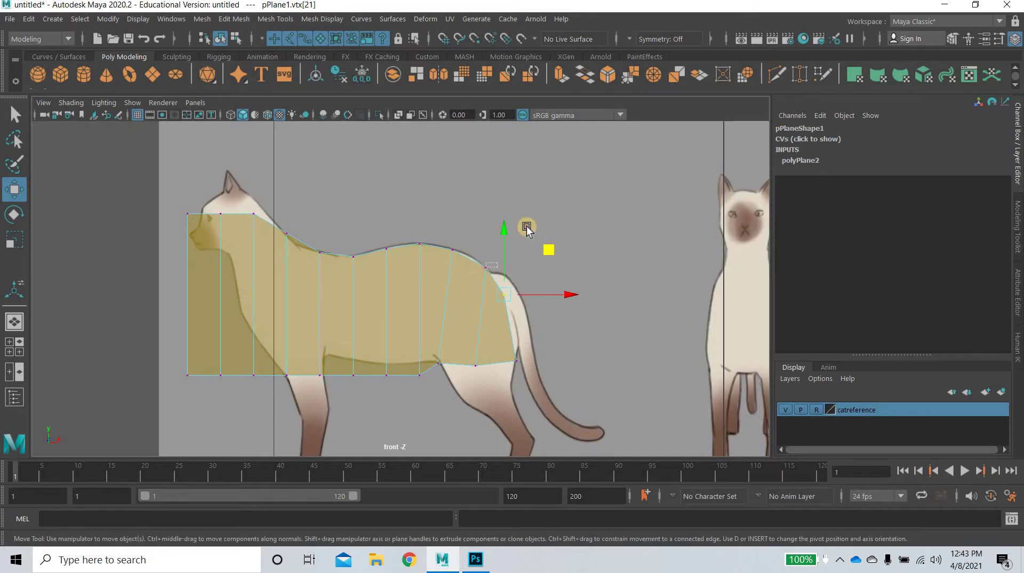
key(Left)
middle_drag(527, 228, 384, 397)
key(Right)
Raise the lower belly vertices onto the belly line and place the front one at the back of the foreleg's top.
drag(350, 401, 430, 365)
drag(387, 336, 387, 325)
drag(342, 379, 355, 332)
drag(354, 331, 354, 328)
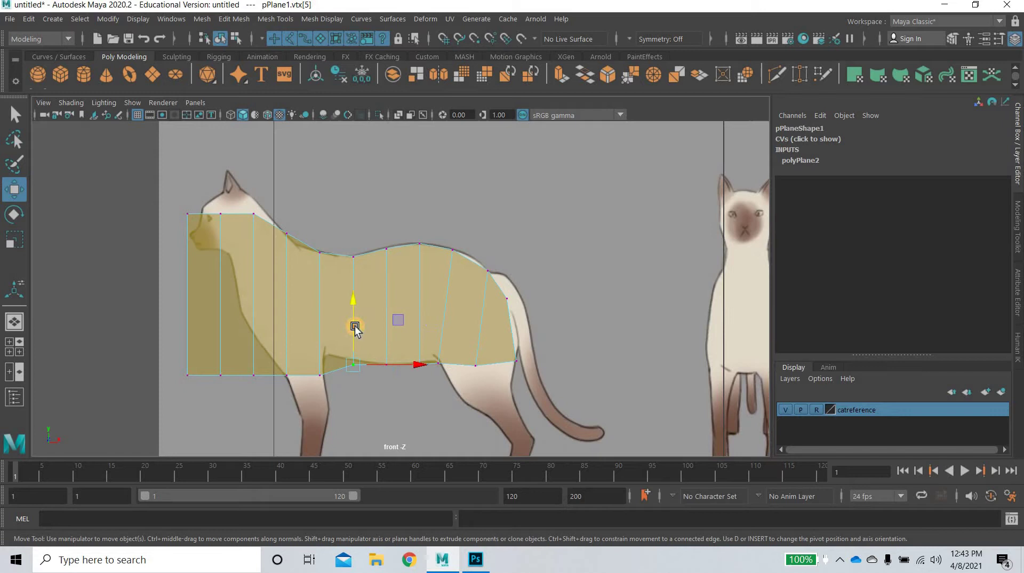
click(321, 376)
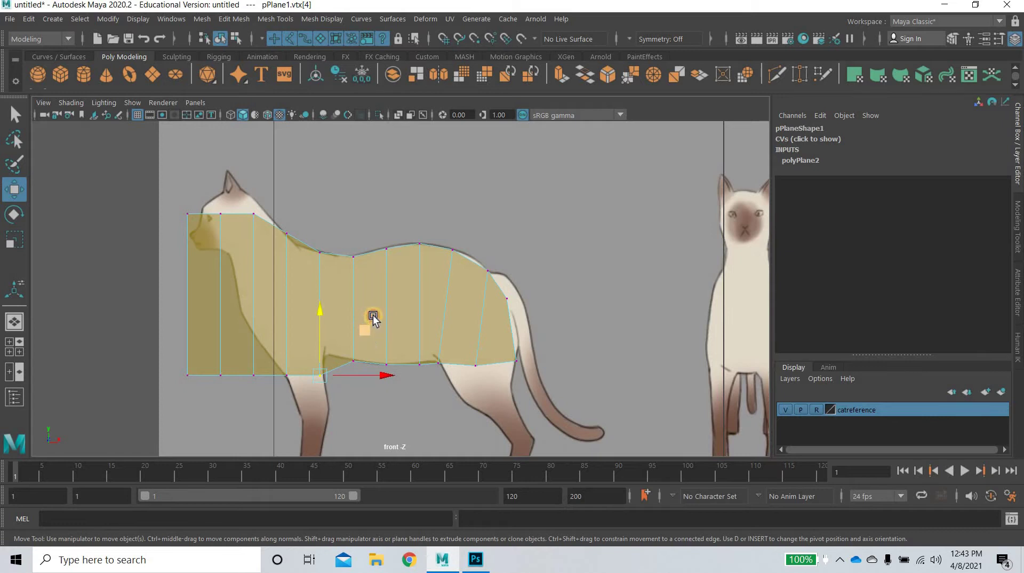
middle_drag(374, 318, 354, 322)
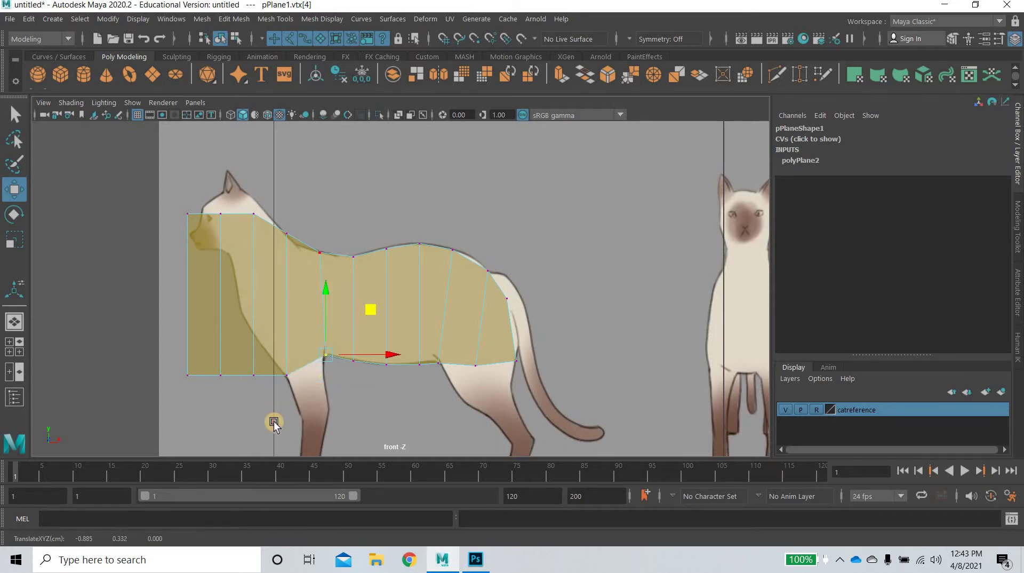
Shift the lower vertex onto the top of the foreleg and its upper counterpart back onto the shoulder outline.
key(Left)
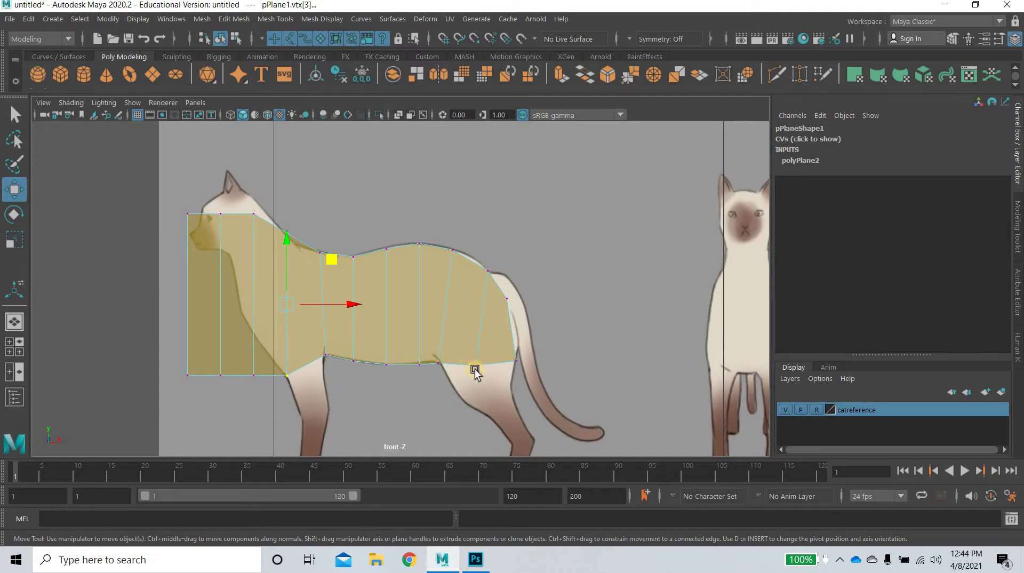
drag(337, 261, 351, 257)
drag(312, 194, 296, 237)
click(335, 205)
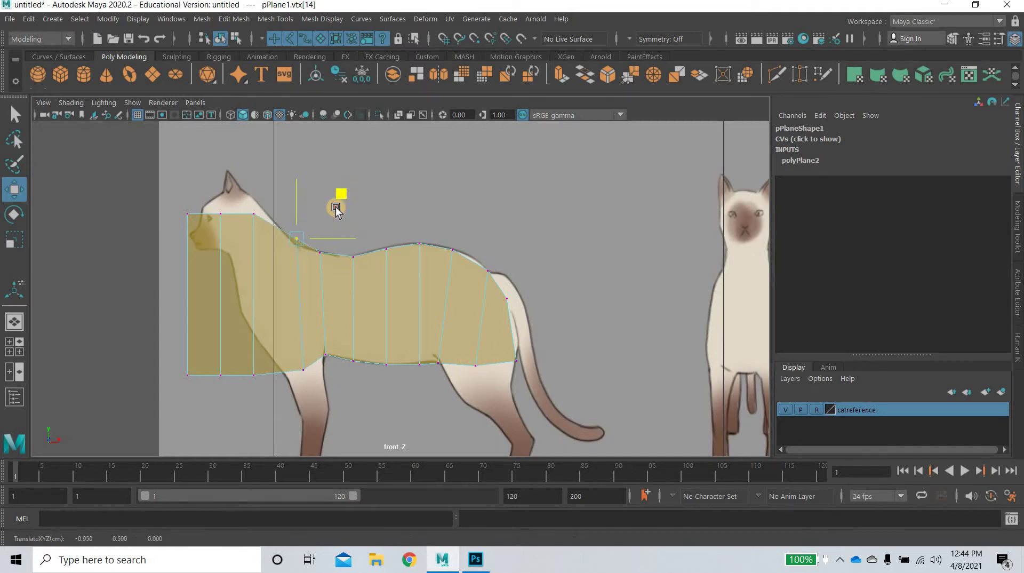
middle_drag(337, 210, 336, 214)
Move the next lower vertex to the front of the foreleg and its upper counterpart onto the neck outline.
drag(244, 373, 265, 394)
click(265, 364)
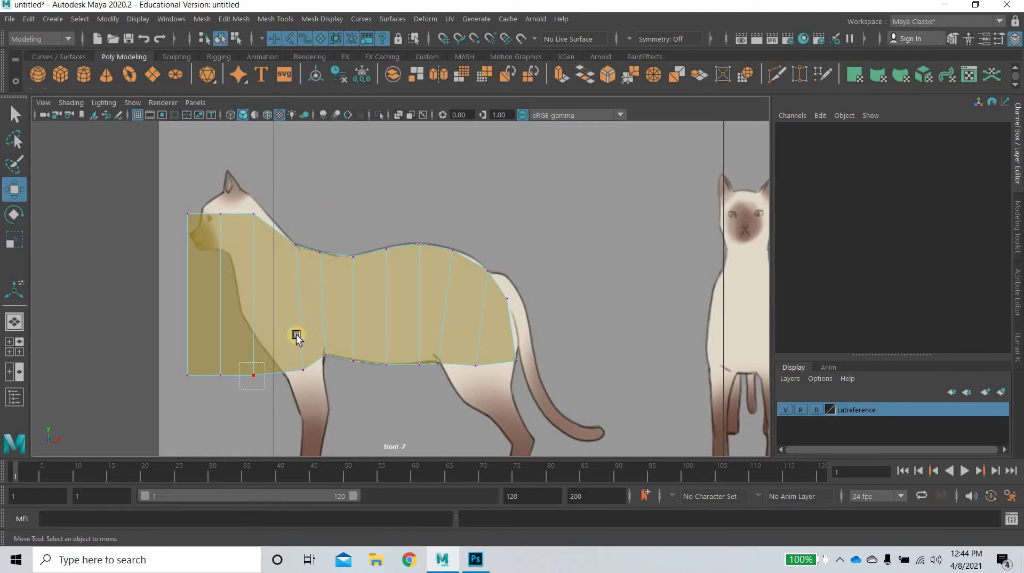
drag(297, 334, 318, 326)
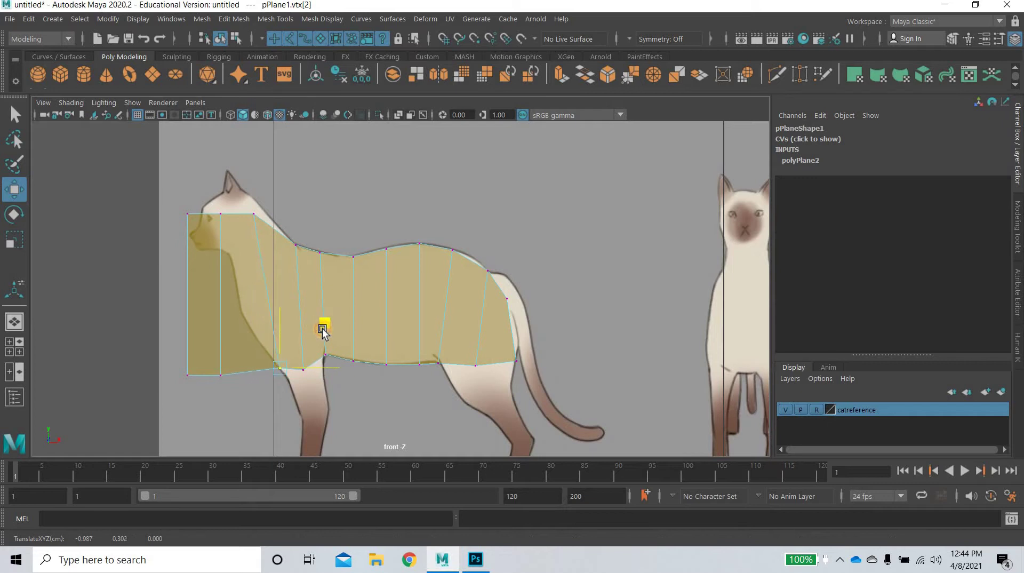
key(Up)
mouse_move(317, 180)
middle_down()
mouse_move(319, 171)
mouse_move(317, 184)
middle_up()
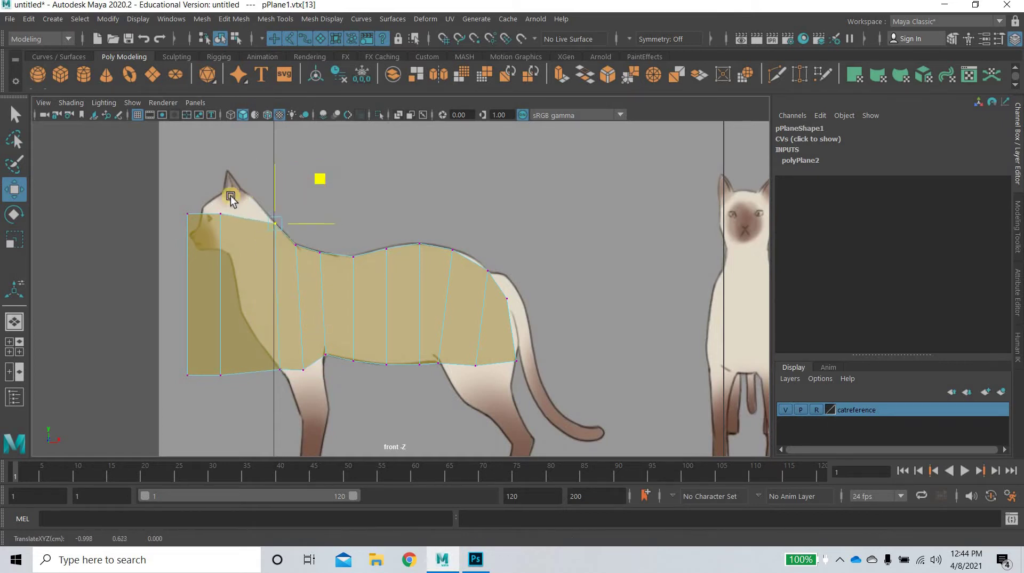
Move the next upper vertex to the back of the head and its lower counterpart to the throat below the jaw.
key(Left)
click(223, 225)
drag(263, 174, 299, 160)
middle_drag(301, 162, 302, 163)
drag(302, 161, 302, 164)
drag(205, 406, 263, 346)
middle_drag(270, 219, 270, 211)
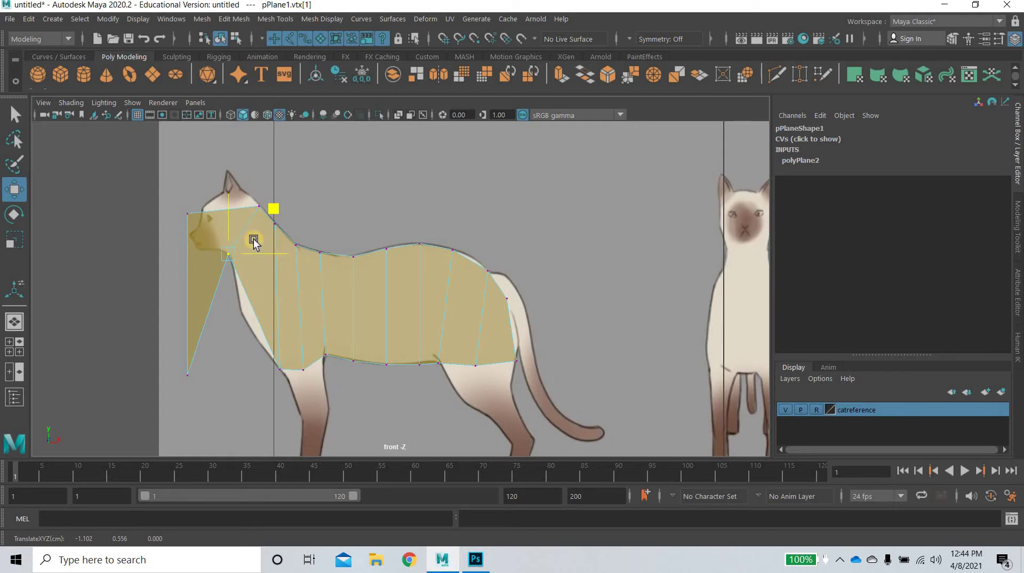
Slide the two upper neck vertices down along the nape outline, to about Y 0.65 and Y 0.61.
click(274, 201)
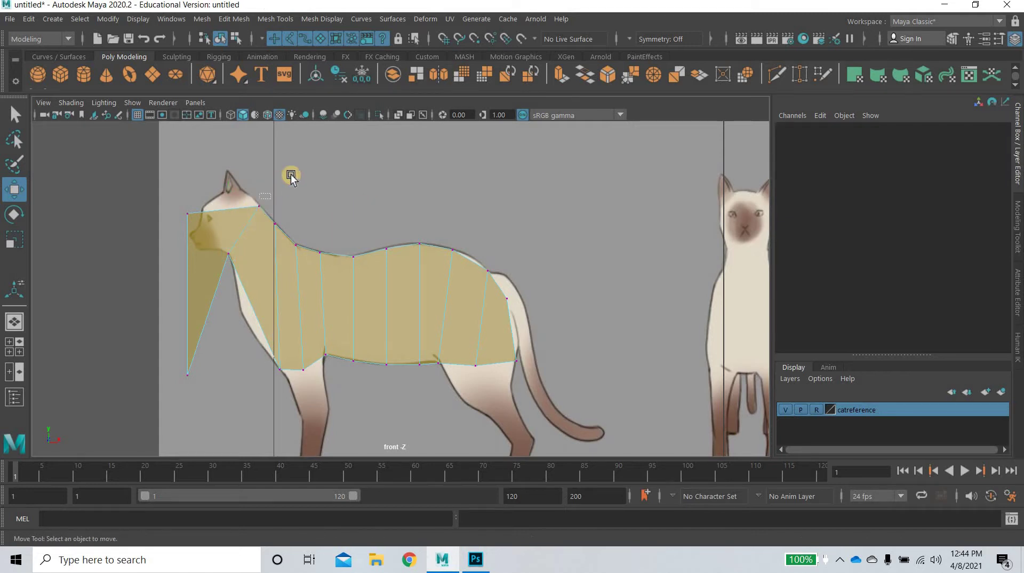
drag(303, 165, 309, 170)
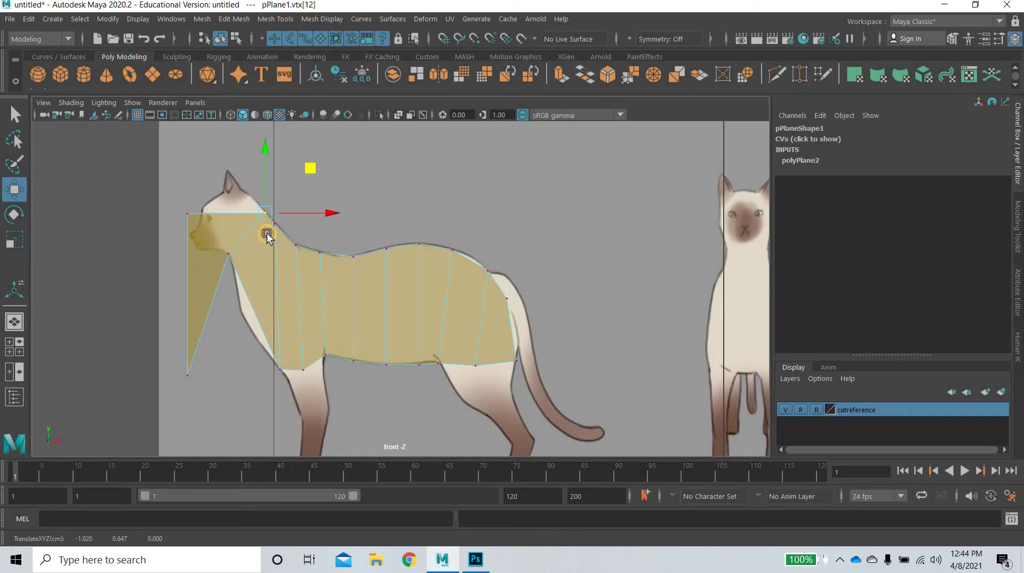
click(285, 218)
drag(316, 183, 320, 183)
middle_drag(320, 183, 324, 193)
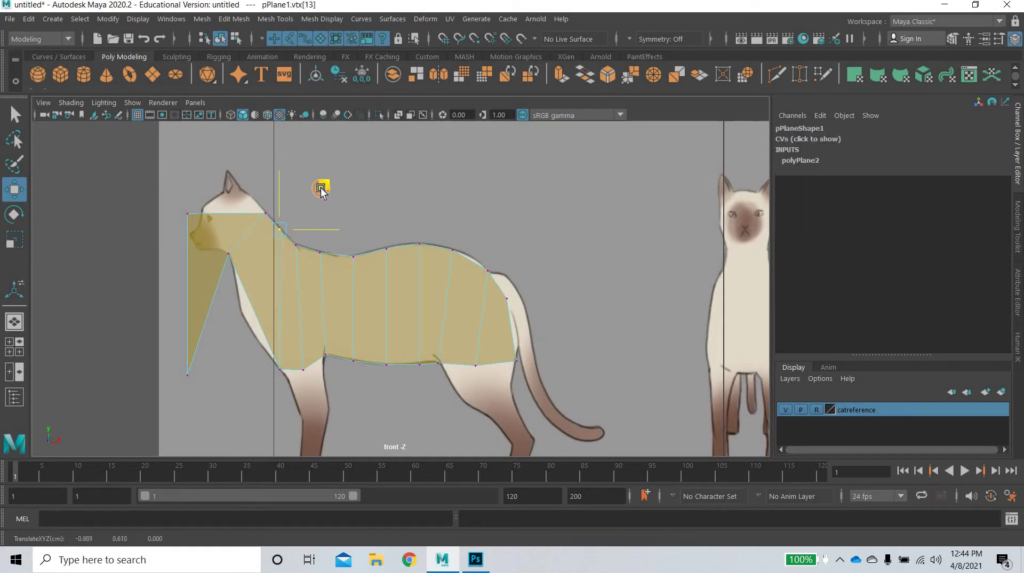
Slide the two upper shoulder vertices slightly rearward along the back outline, the front one to about X -0.94, Y 0.57.
key(ctrl+z)
drag(368, 214, 370, 215)
drag(307, 230, 285, 258)
drag(342, 202, 348, 204)
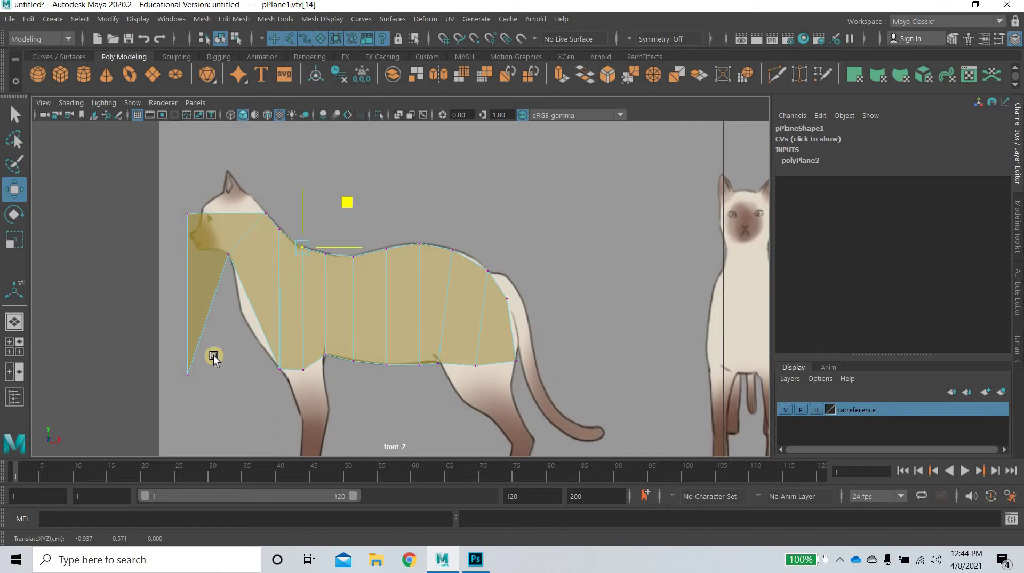
Move the front lower corner to the chin at about Y 0.57 and the front upper corner to the forehead at about Y 0.66.
drag(207, 356, 173, 393)
drag(226, 330, 244, 206)
middle_drag(241, 207, 239, 208)
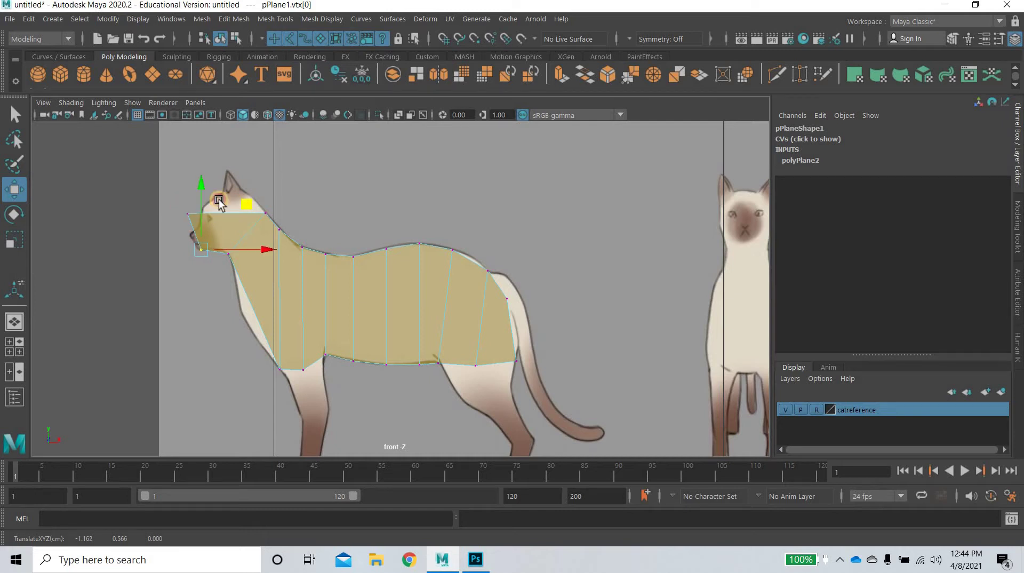
key(Up)
middle_drag(237, 173, 243, 169)
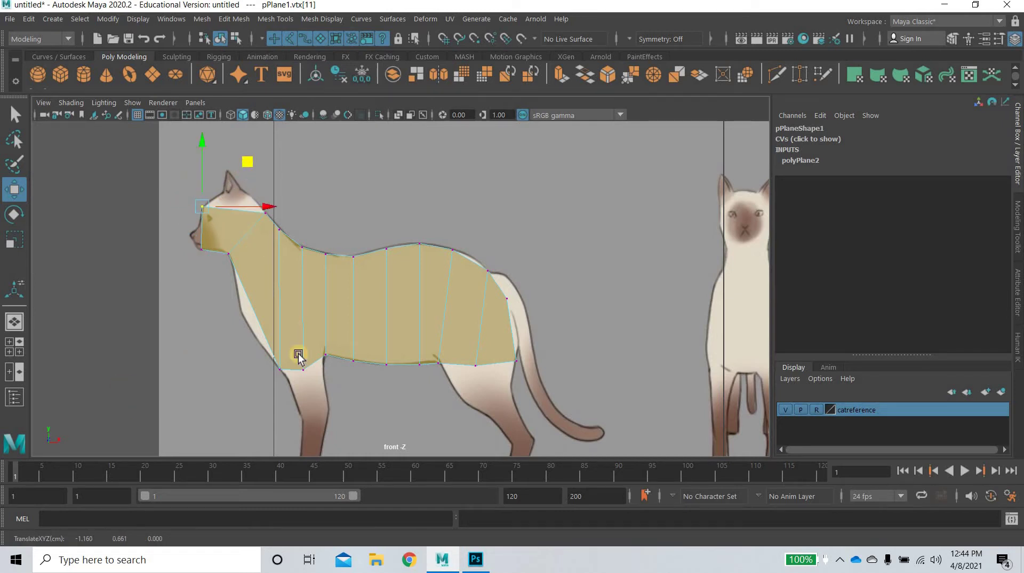
click(205, 291)
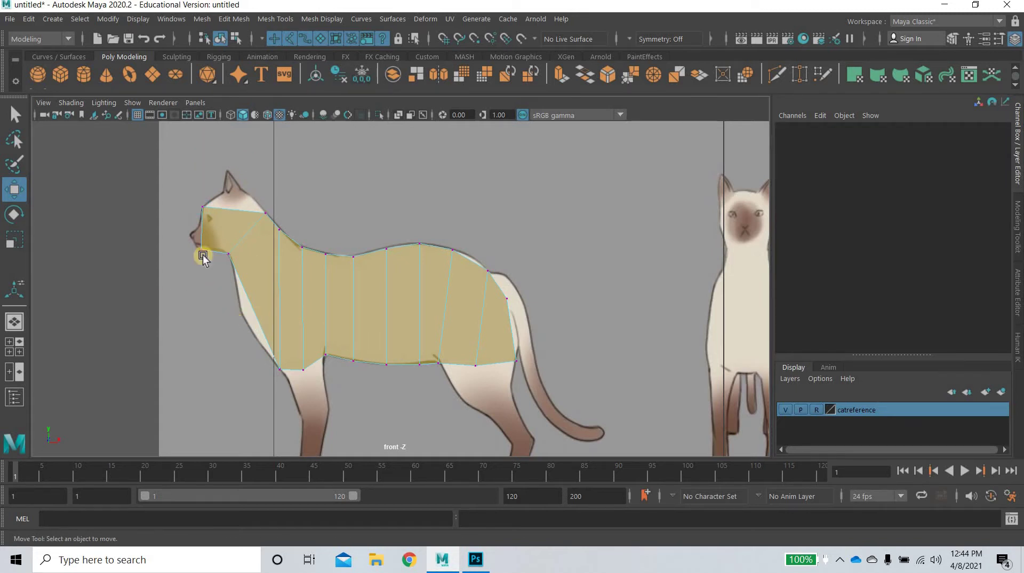
Insert four edge loops across the plane's head and neck sections with the Insert Edge Loop tool.
click(264, 20)
click(326, 146)
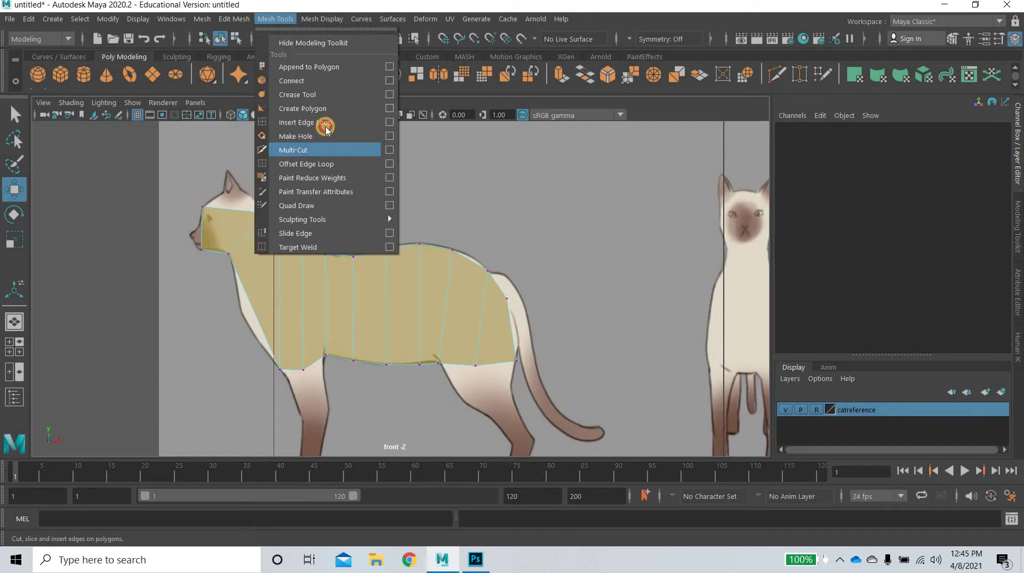
click(325, 121)
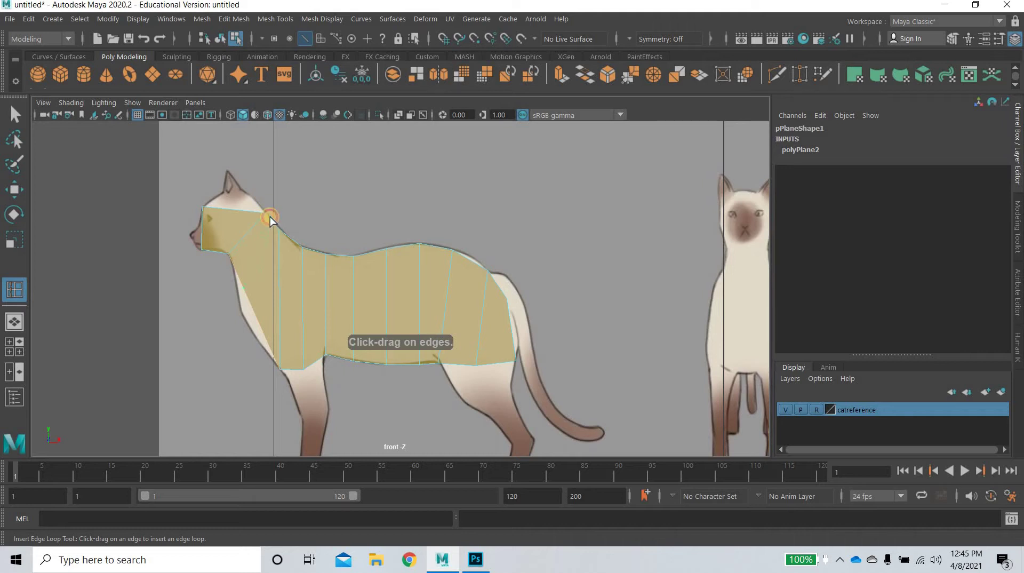
drag(270, 217, 277, 223)
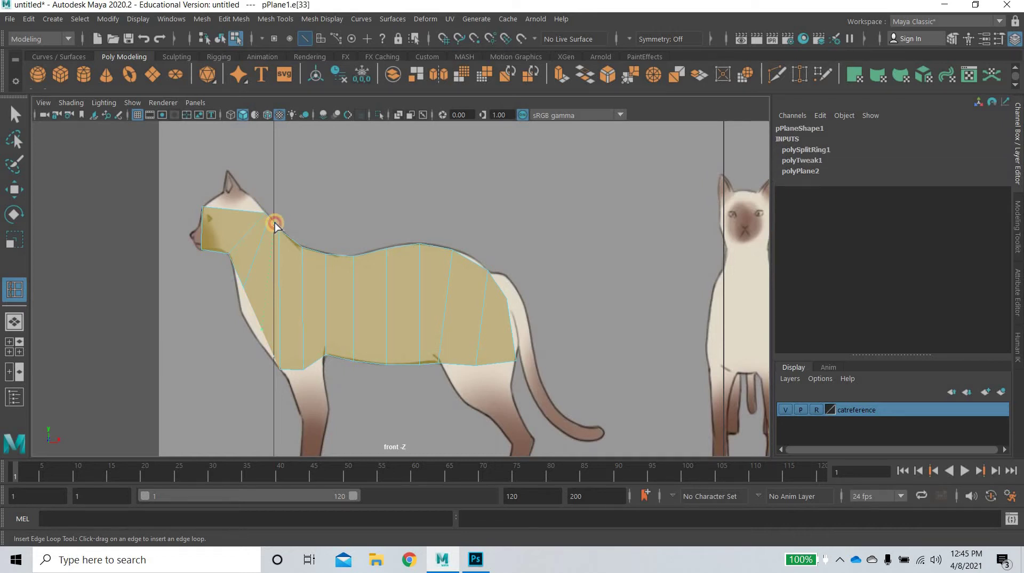
drag(220, 212, 221, 207)
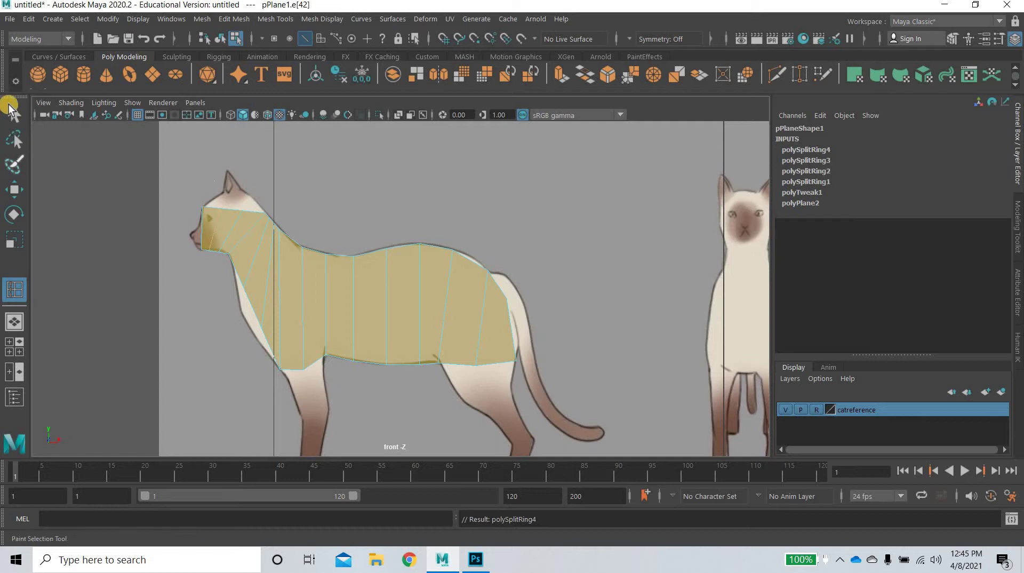
Move the two front chest vertices onto the chest outline, the lower one to about X -1.04, Y 0.37.
click(9, 108)
scroll(238, 336, up, 2)
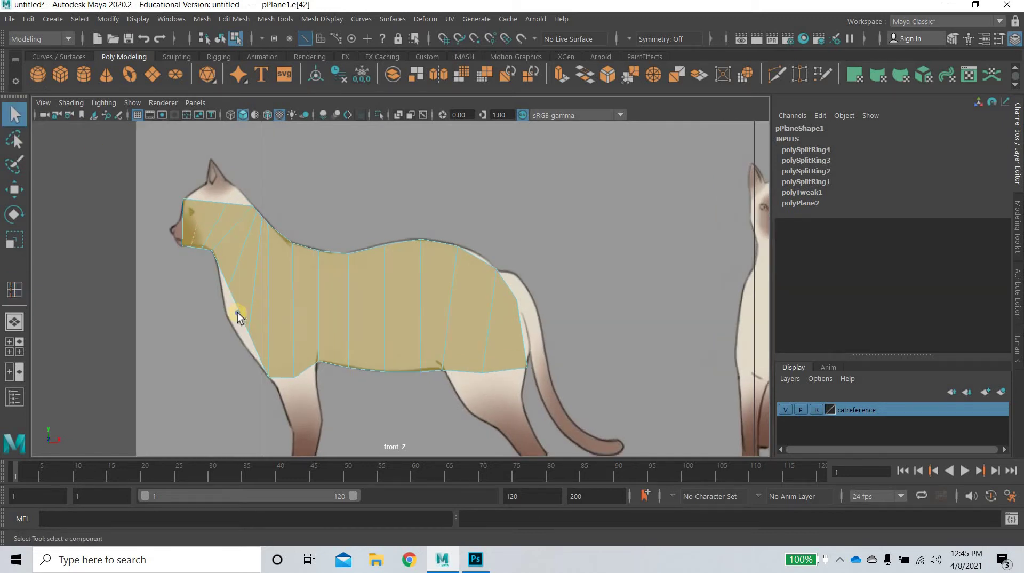
right_drag(176, 196, 241, 338)
click(258, 309)
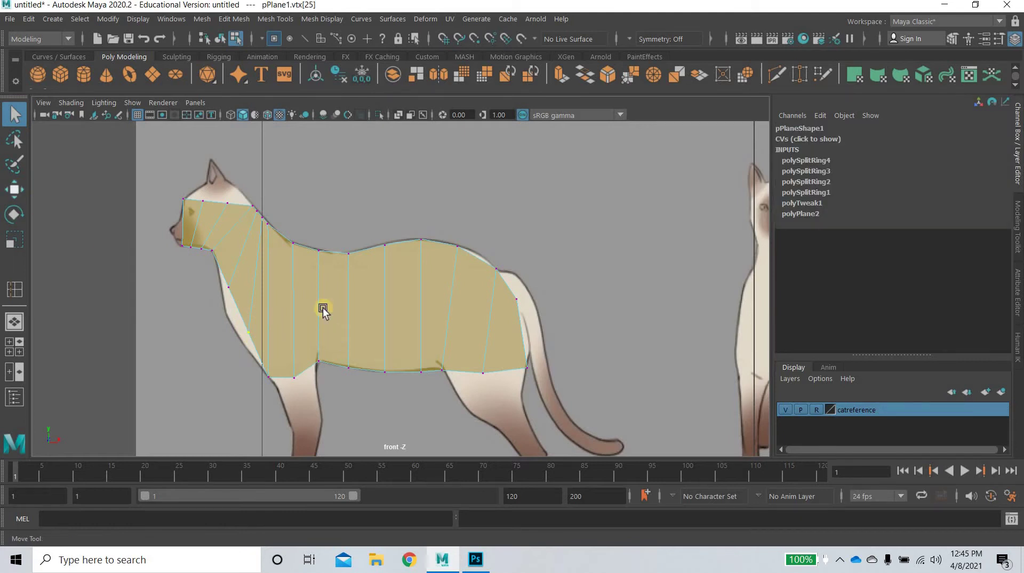
key(w)
drag(247, 291, 229, 289)
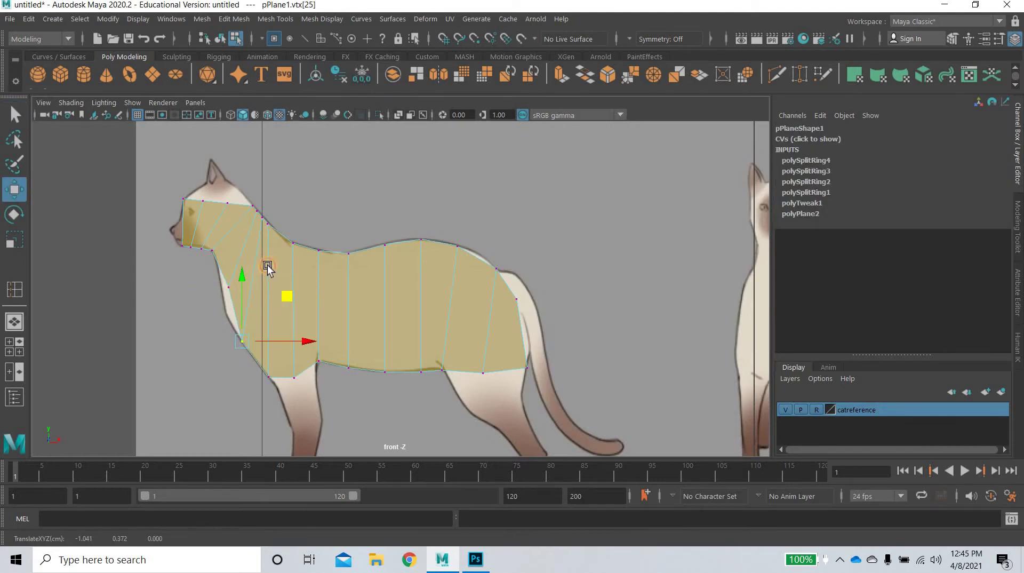
click(229, 287)
drag(274, 243, 277, 265)
middle_drag(277, 266, 274, 244)
drag(275, 244, 273, 263)
scroll(244, 245, up, 3)
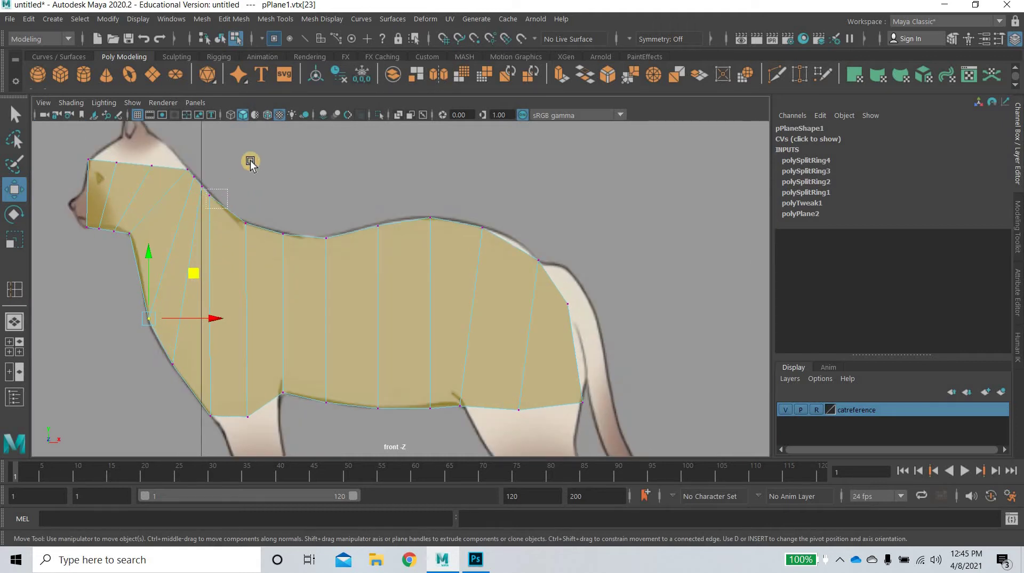
Slide the upper shoulder vertices rearward along the back outline, the rear one to about X -0.92, Y 0.56.
drag(251, 161, 259, 176)
click(208, 210)
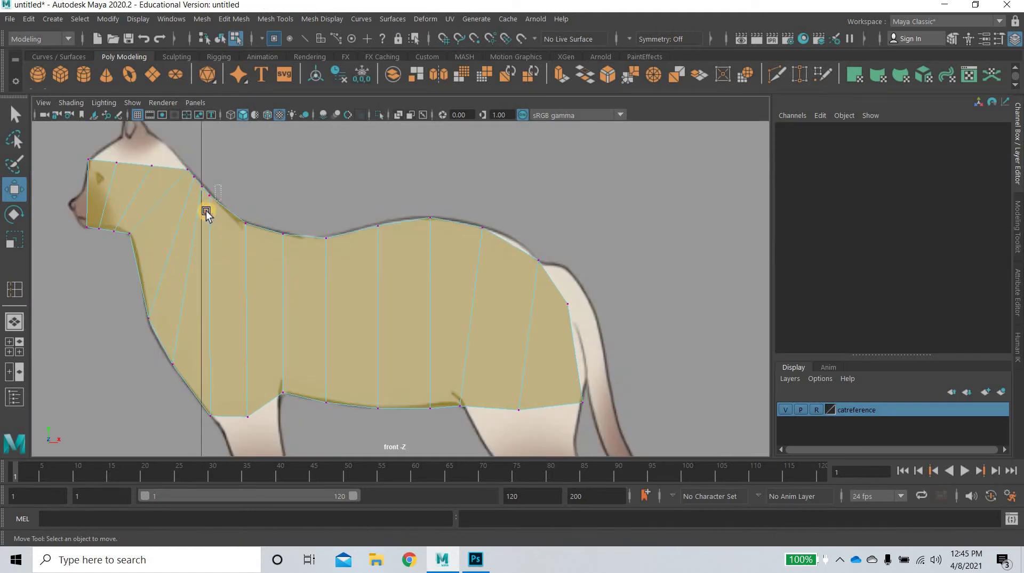
key(ctrl+z)
drag(263, 165, 276, 178)
drag(256, 229, 238, 215)
drag(298, 194, 308, 200)
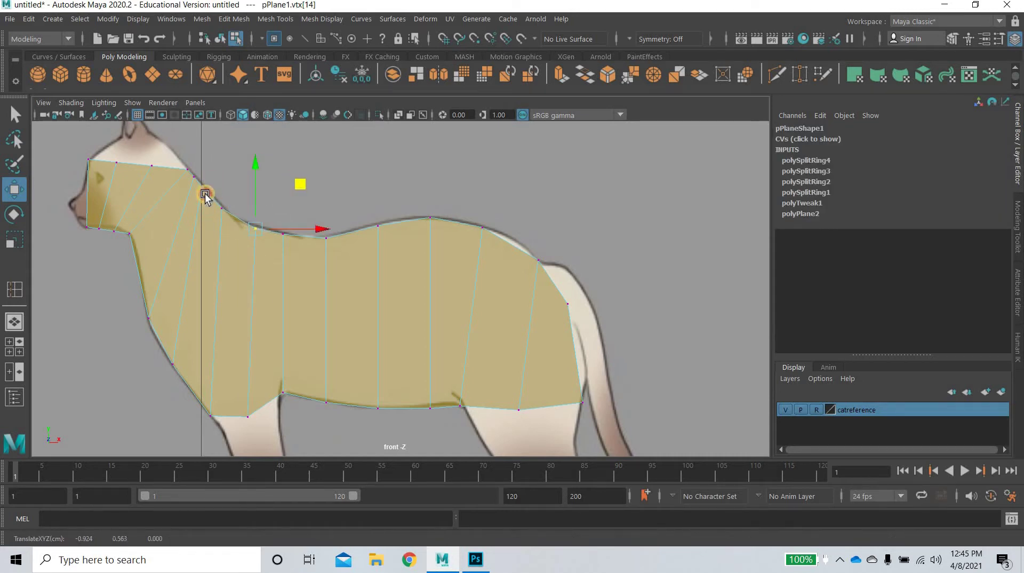
drag(214, 191, 196, 180)
drag(246, 146, 251, 153)
Slide the two front chest vertices up along the throat outline, the lower one to about X -1.07, Y 0.42.
drag(142, 323, 170, 310)
drag(186, 269, 178, 230)
drag(153, 380, 185, 284)
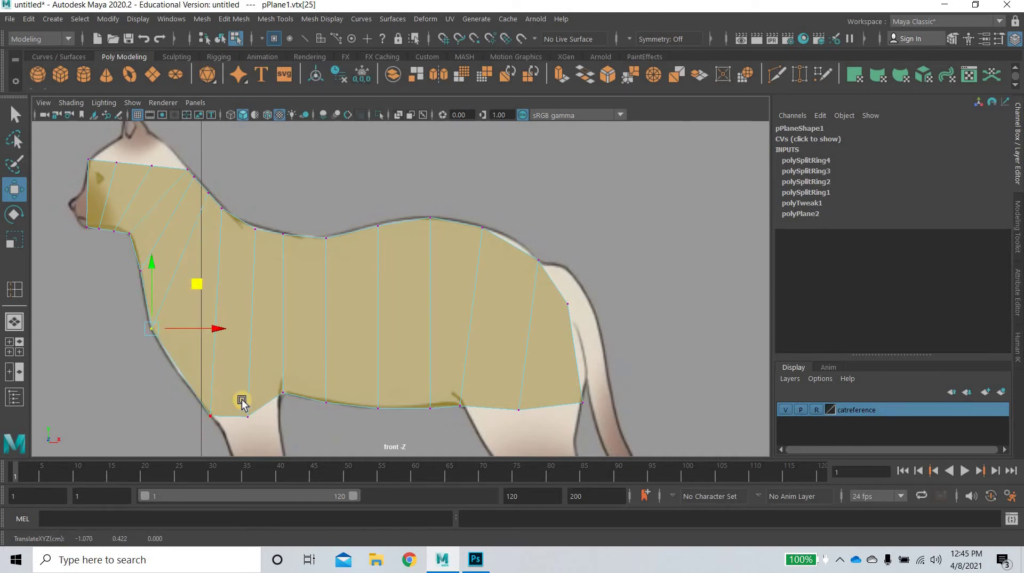
Raise the two bottom vertices above the front leg to about X -1.00, Y 0.31 and X -0.94, Y 0.32.
drag(200, 428, 243, 399)
drag(256, 372, 246, 360)
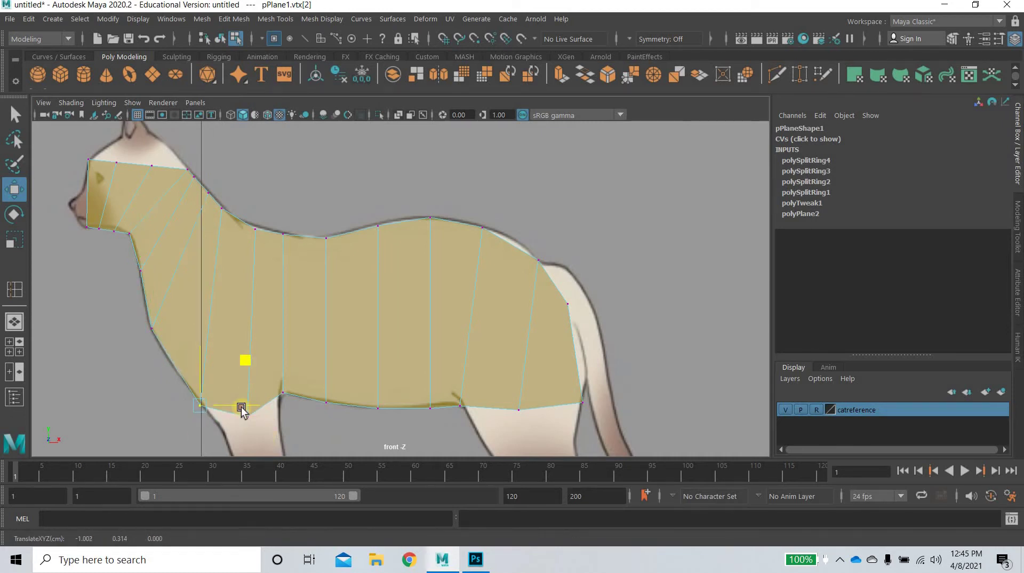
drag(239, 426, 268, 406)
mouse_move(295, 372)
mouse_down()
mouse_move(304, 359)
mouse_move(286, 355)
mouse_up()
key(ctrl+z)
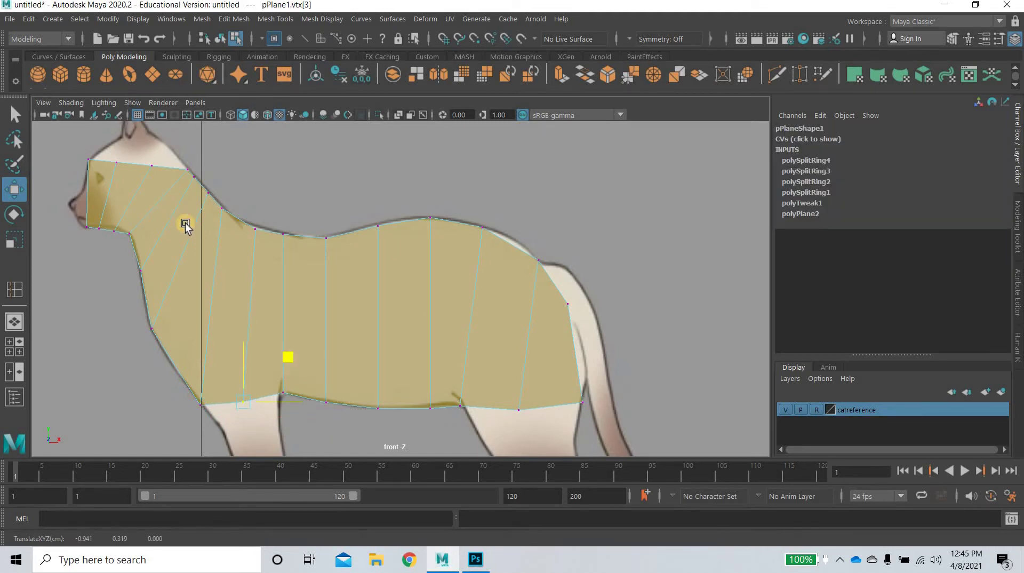
Raise the two top head vertices to the base of the ear, the front one to about X -1.11, Y 0.69.
alt+middle_drag(278, 318, 458, 454)
scroll(329, 260, up, 5)
alt+middle_drag(351, 238, 412, 175)
drag(324, 272, 363, 247)
drag(402, 206, 415, 161)
middle_drag(415, 160, 401, 154)
drag(287, 252, 314, 240)
drag(339, 200, 350, 163)
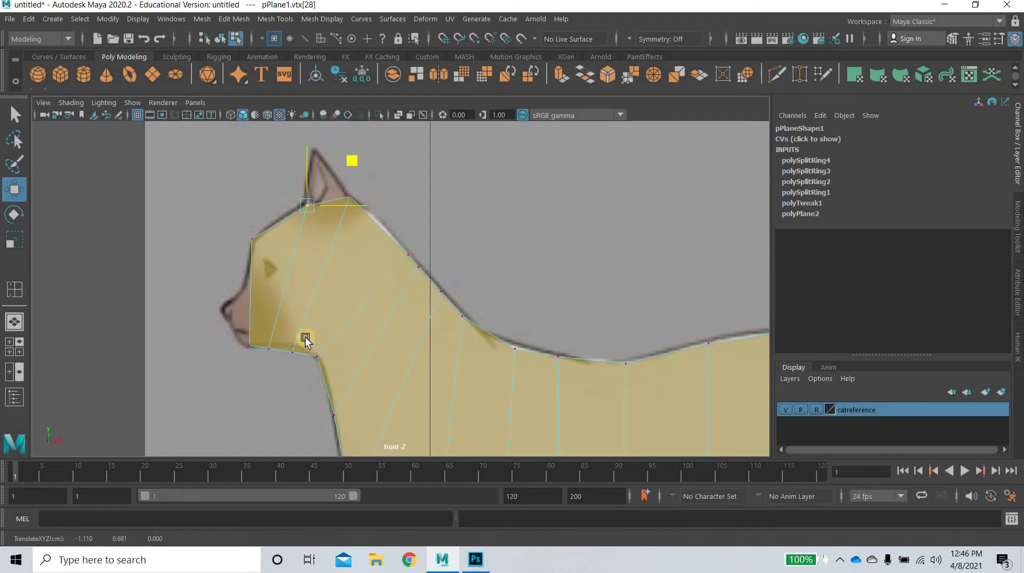
Shift the two jaw vertices up and rearward to about Y 0.57 and adjust the vertex behind the ear.
drag(277, 352, 332, 302)
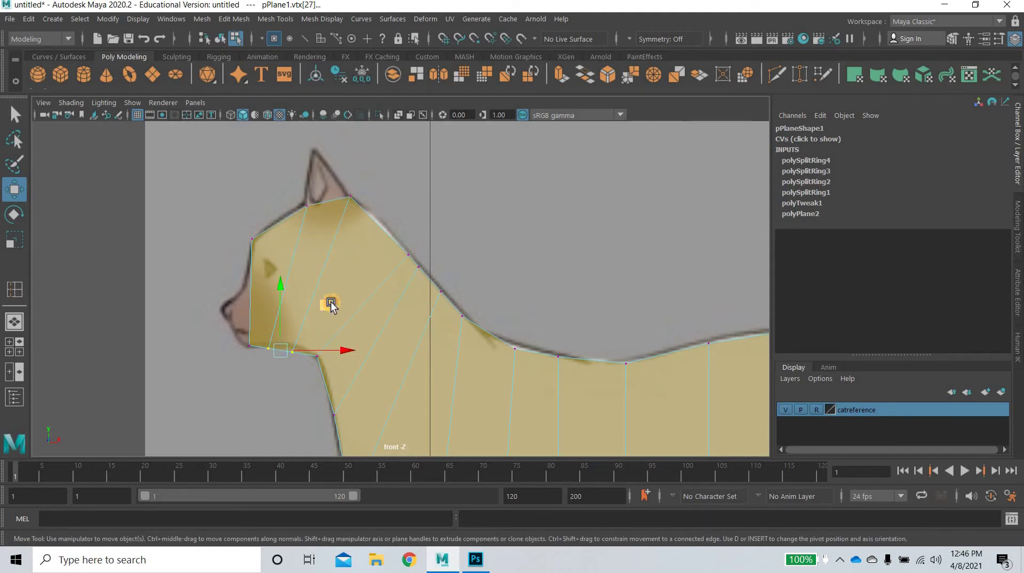
middle_drag(331, 302, 310, 329)
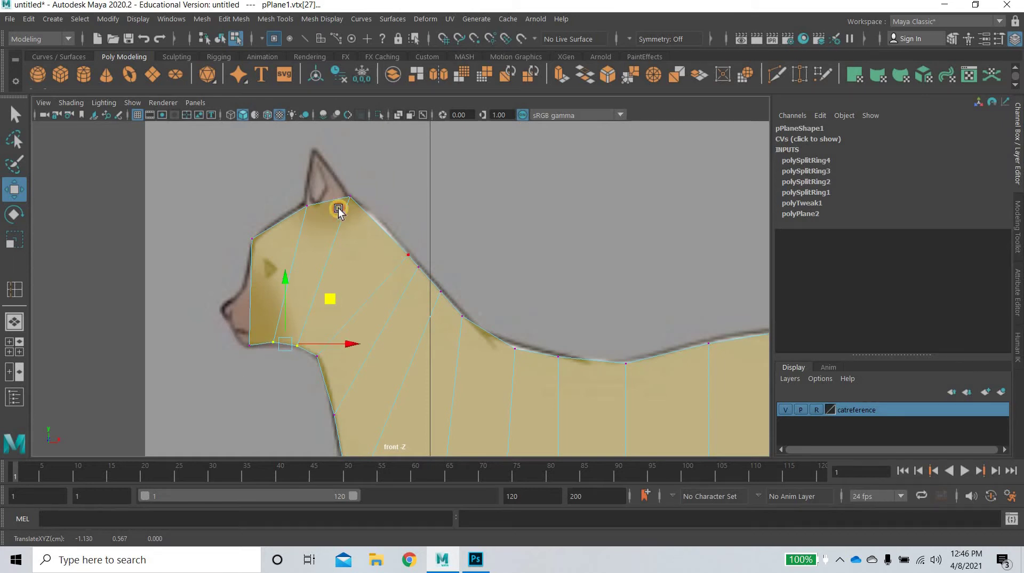
drag(339, 210, 400, 168)
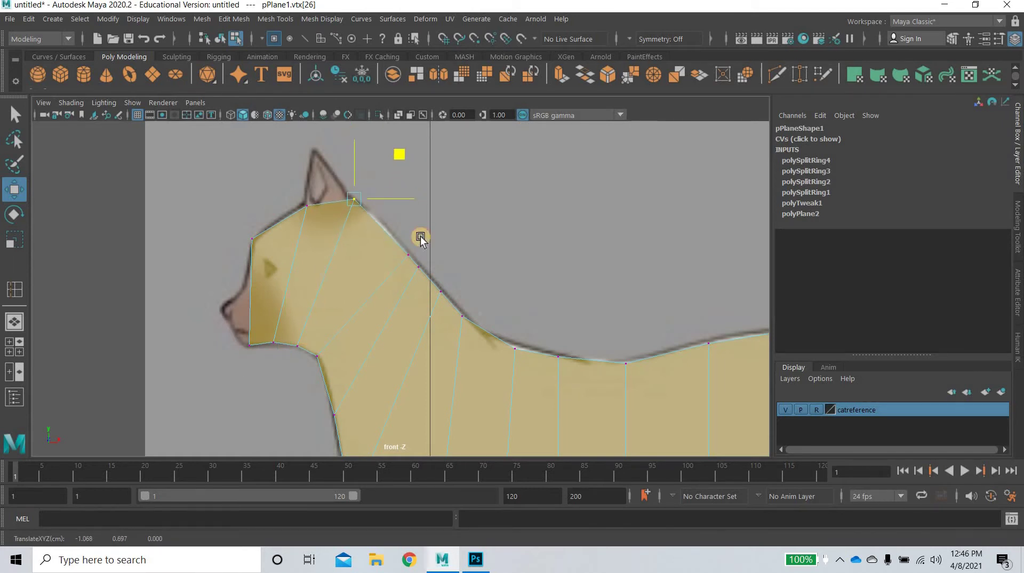
Space three nape vertices along the neck outline, the upper at about X -1.04, Y 0.67 and the middle at X -0.98, Y 0.61.
drag(402, 258, 454, 210)
middle_drag(430, 186, 430, 187)
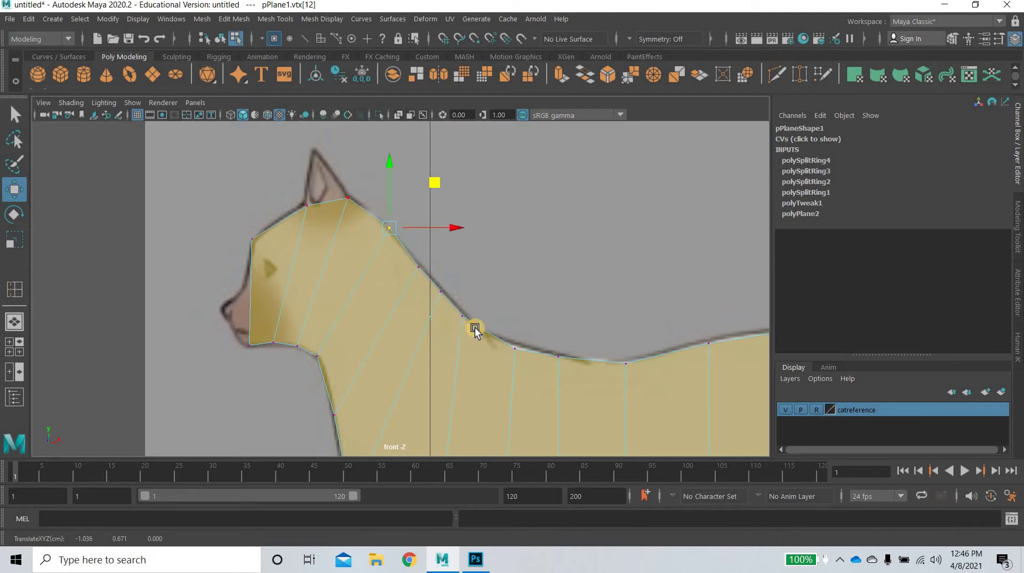
drag(453, 327, 517, 287)
click(452, 255)
drag(434, 305, 487, 247)
middle_drag(487, 247, 494, 253)
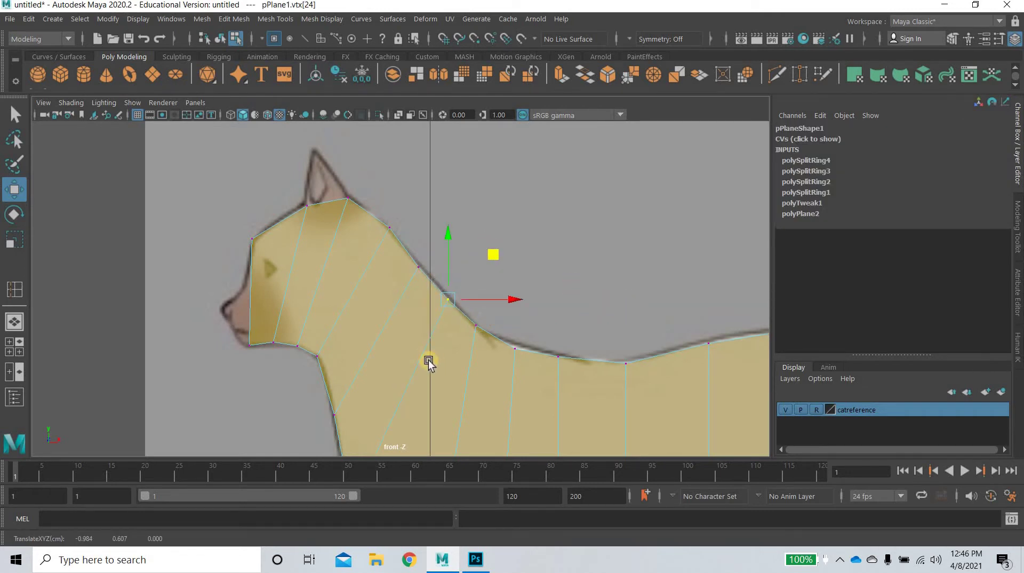
Extrude the face's front edge twice toward the nose, scaling the new edges down to form the muzzle.
scroll(437, 360, down, 10)
scroll(439, 363, up, 8)
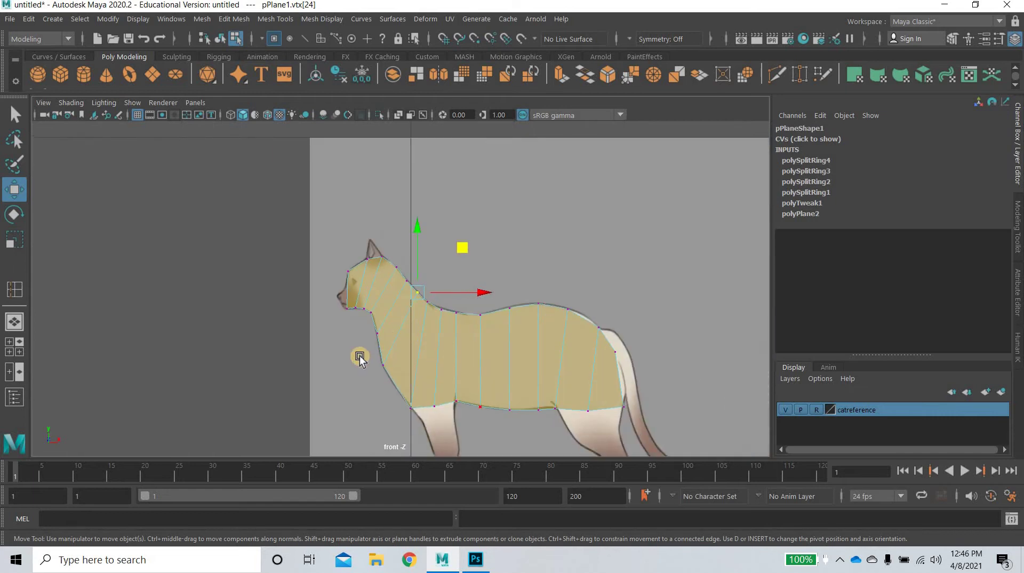
scroll(357, 360, up, 6)
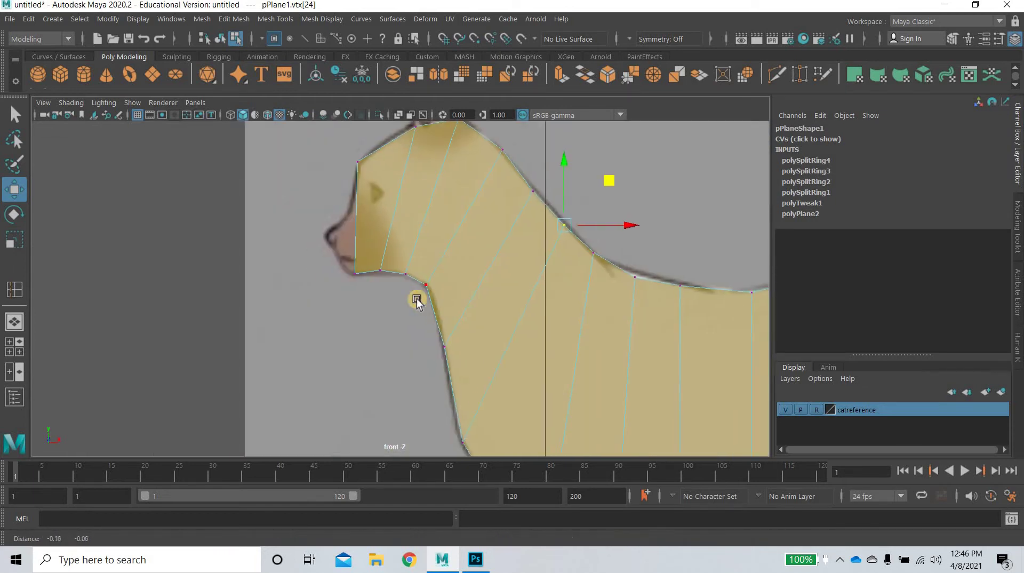
right_drag(367, 180, 363, 152)
click(368, 219)
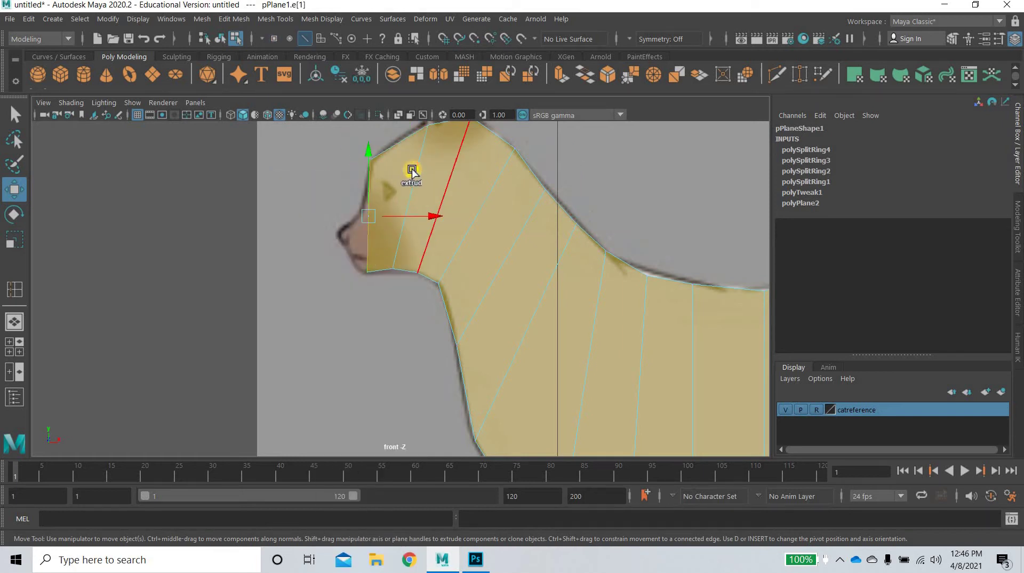
shift+drag(412, 170, 392, 180)
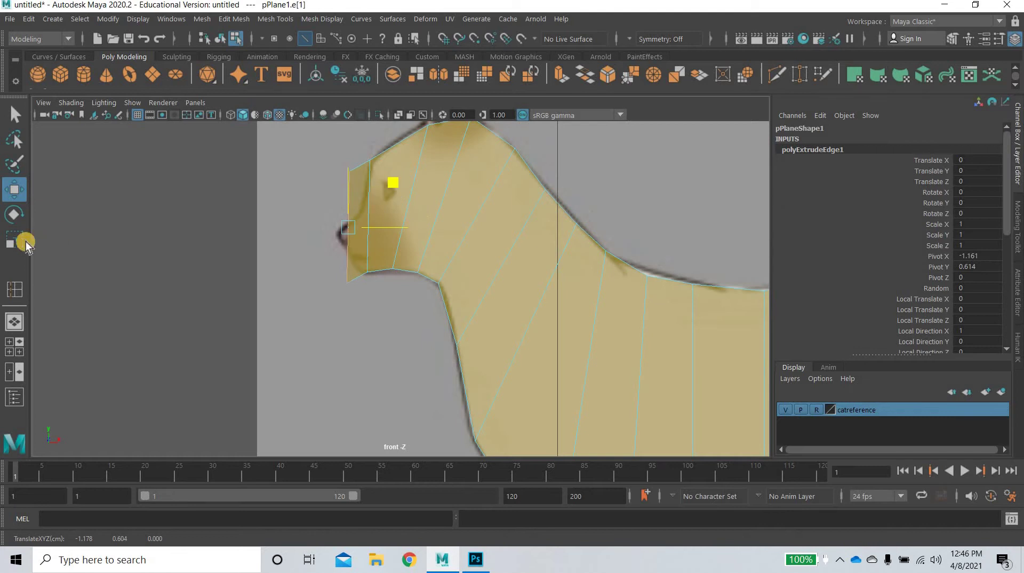
key(r)
drag(348, 260, 325, 254)
key(w)
key(r)
key(w)
scroll(317, 219, up, 4)
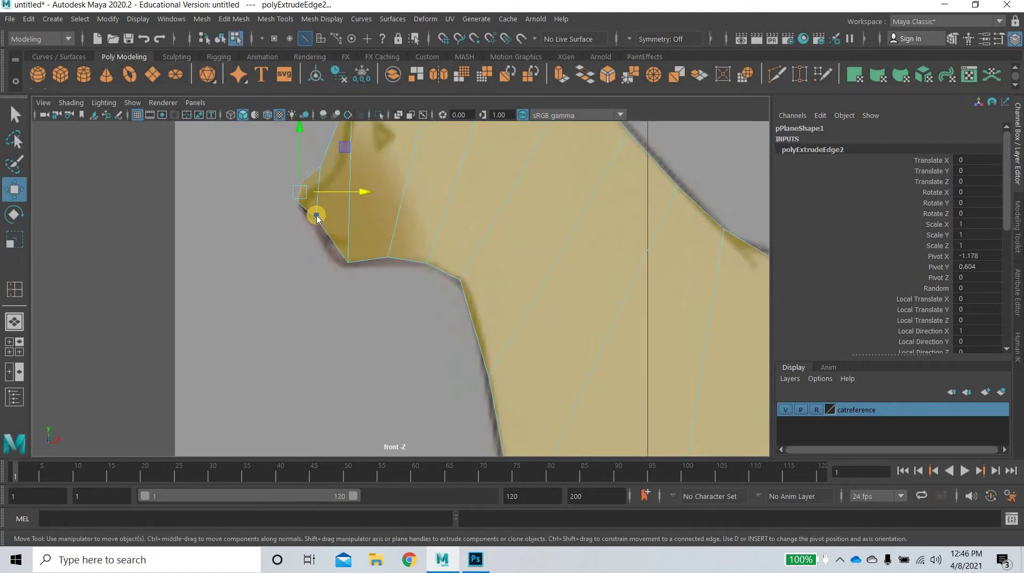
Fit the muzzle vertices to the nose and mouth outline and move the chin vertex to about X -1.16, Y 0.57.
right_drag(316, 180, 331, 156)
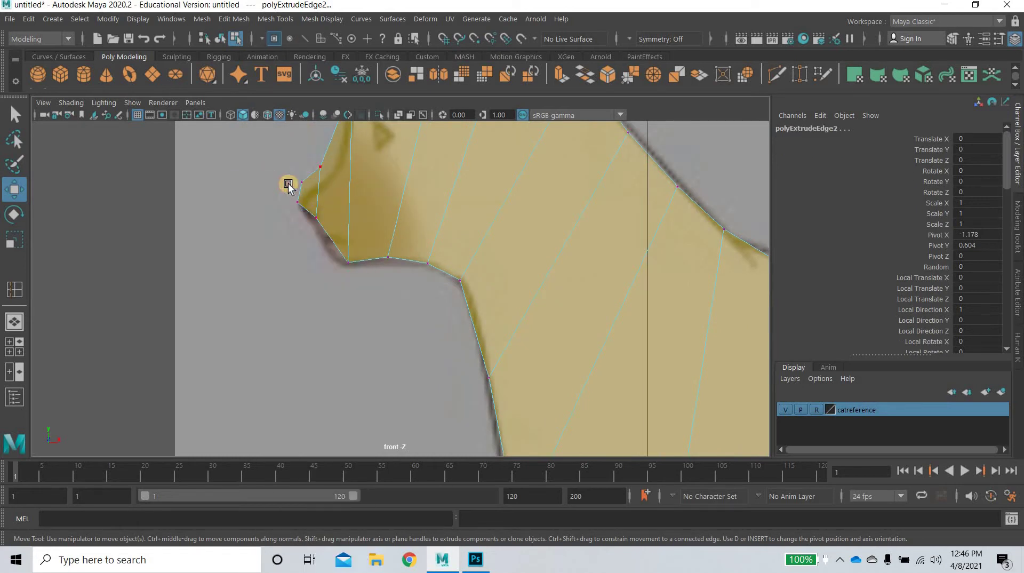
drag(288, 187, 365, 138)
drag(273, 199, 307, 222)
drag(341, 160, 368, 192)
click(320, 221)
drag(357, 252, 342, 274)
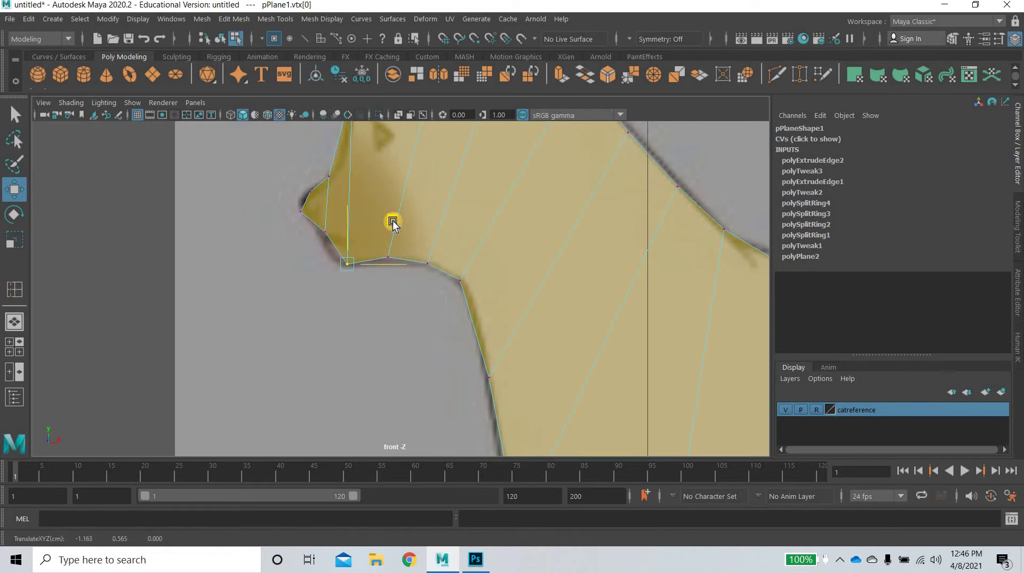
Refine the jaw, upper nose and lower lip vertices to follow the reference outline, and clear the selection.
drag(392, 224, 427, 228)
click(307, 194)
drag(350, 154, 346, 153)
click(327, 232)
drag(367, 194, 307, 312)
click(337, 338)
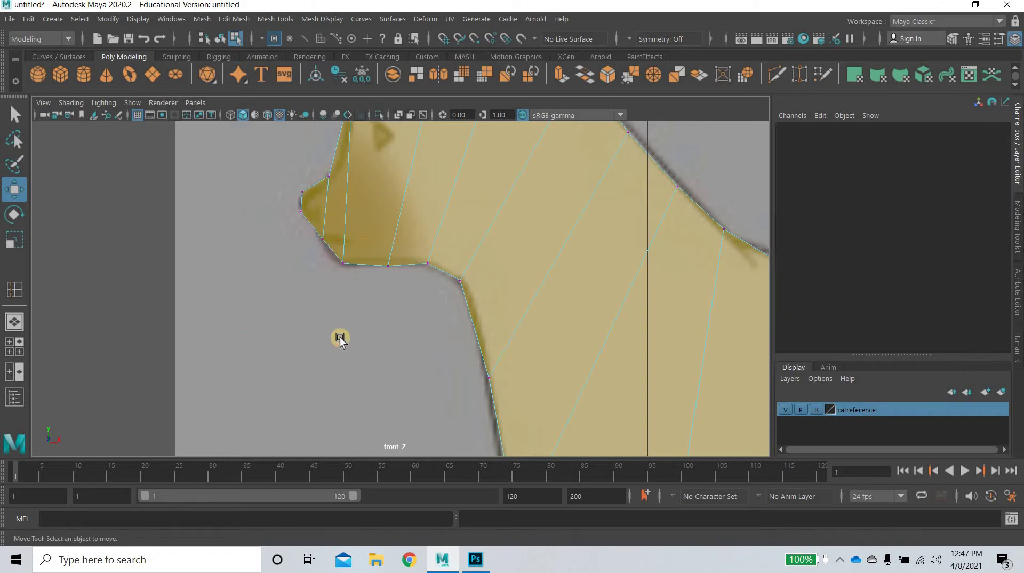
Examine the body mesh against the side-view reference's legs and tail, and switch to the perspective view.
scroll(437, 323, down, 10)
scroll(587, 373, up, 10)
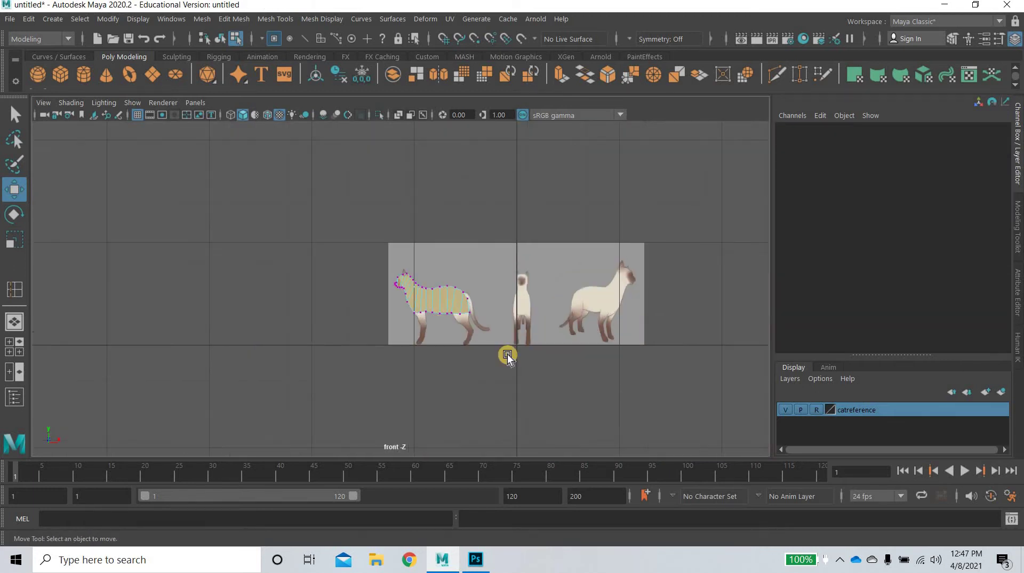
scroll(156, 165, up, 4)
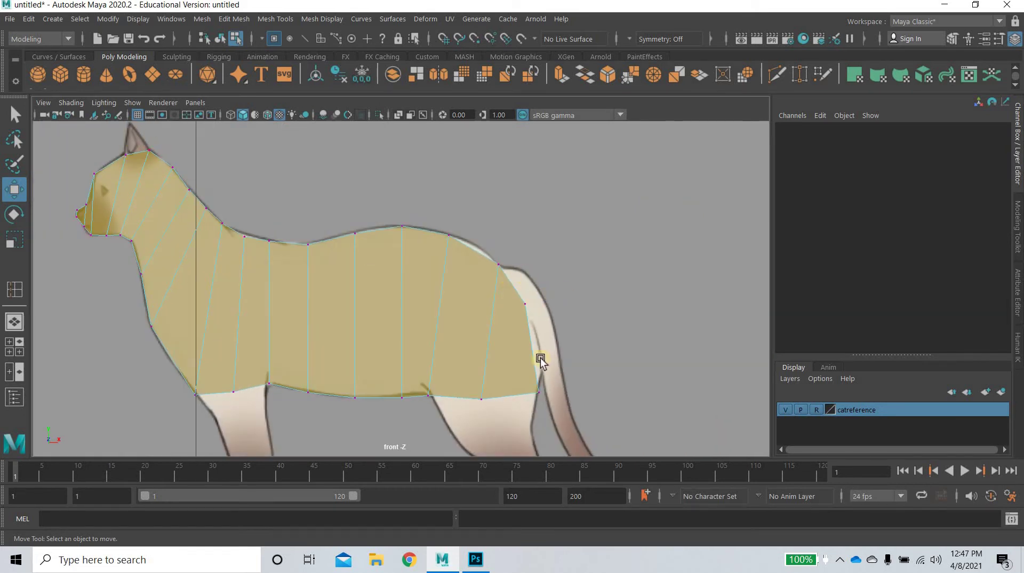
alt+middle_drag(228, 373, 247, 230)
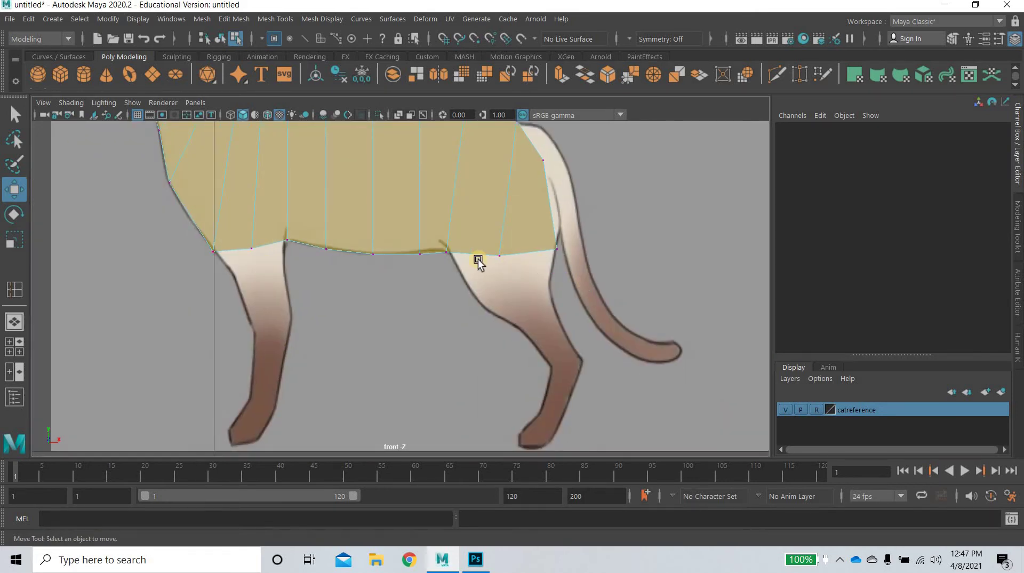
scroll(424, 318, down, 10)
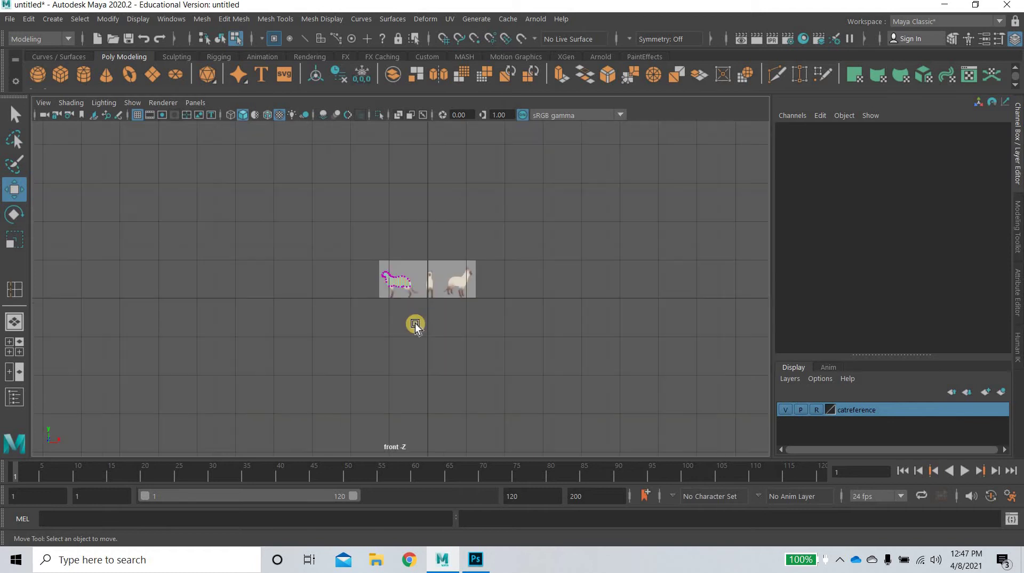
scroll(414, 322, up, 8)
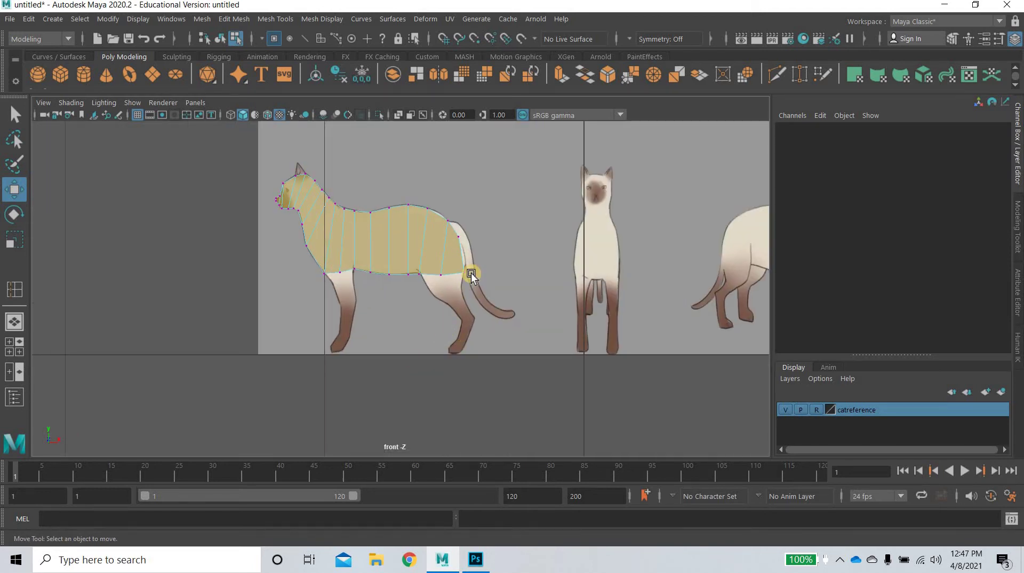
key(space)
key(space)
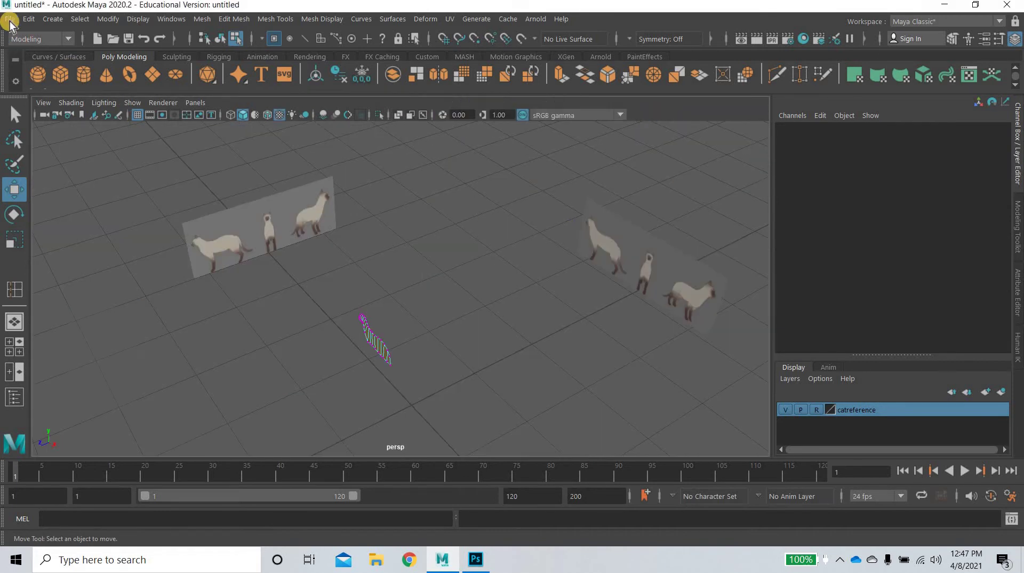
Save the scene as a Maya Binary file named cat tutorial in the cat folder.
click(51, 74)
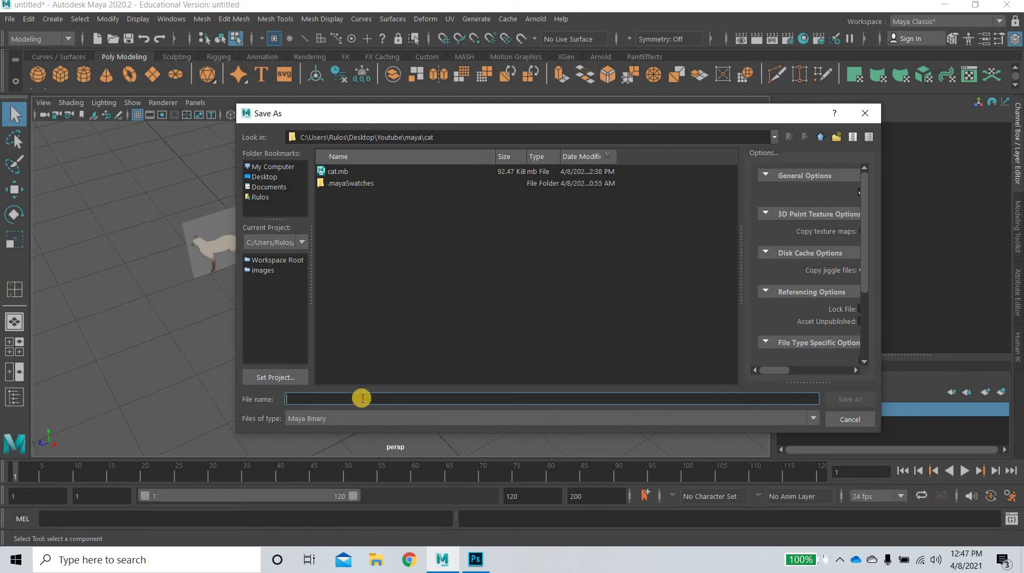
text(cat tutorial)
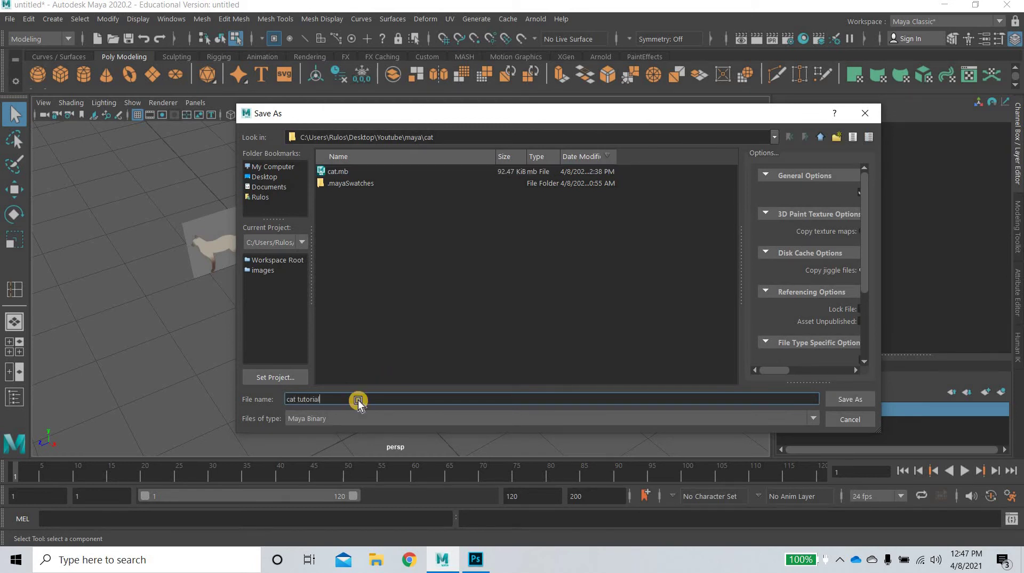
key(Return)
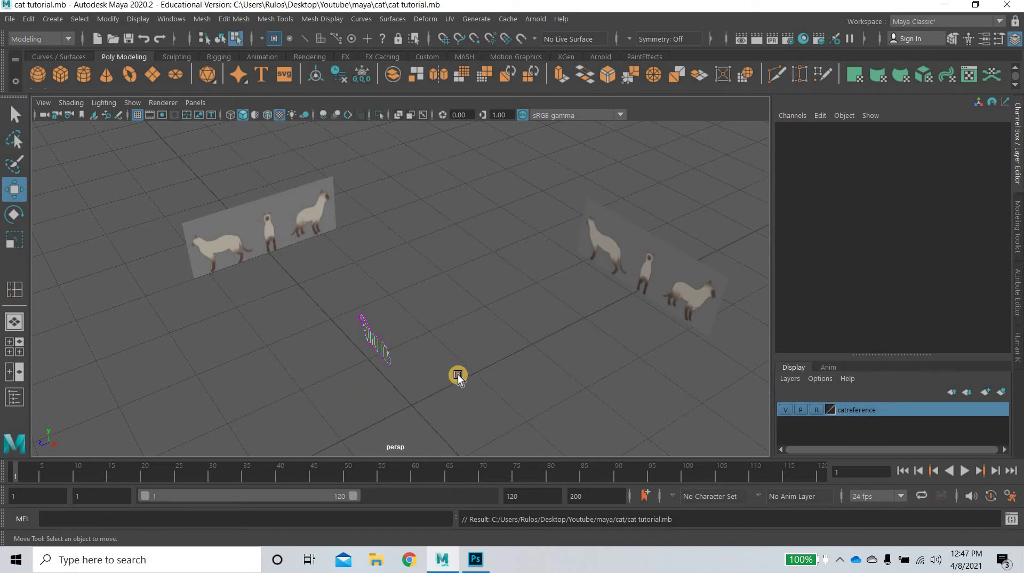
Turn on textured shaded display in the side view and return to the four-view layout.
alt+drag(455, 377, 457, 331)
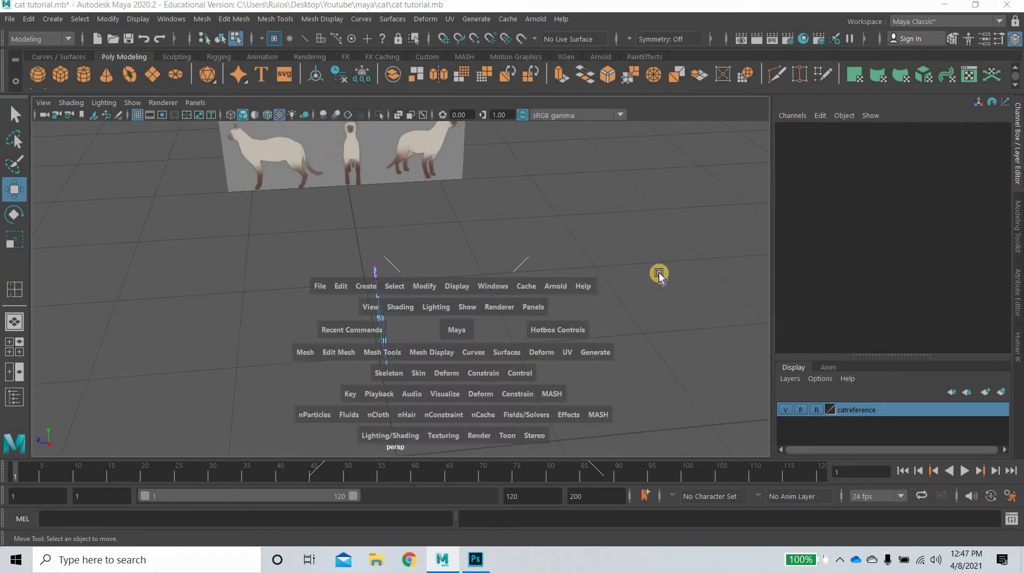
key(space)
key(space)
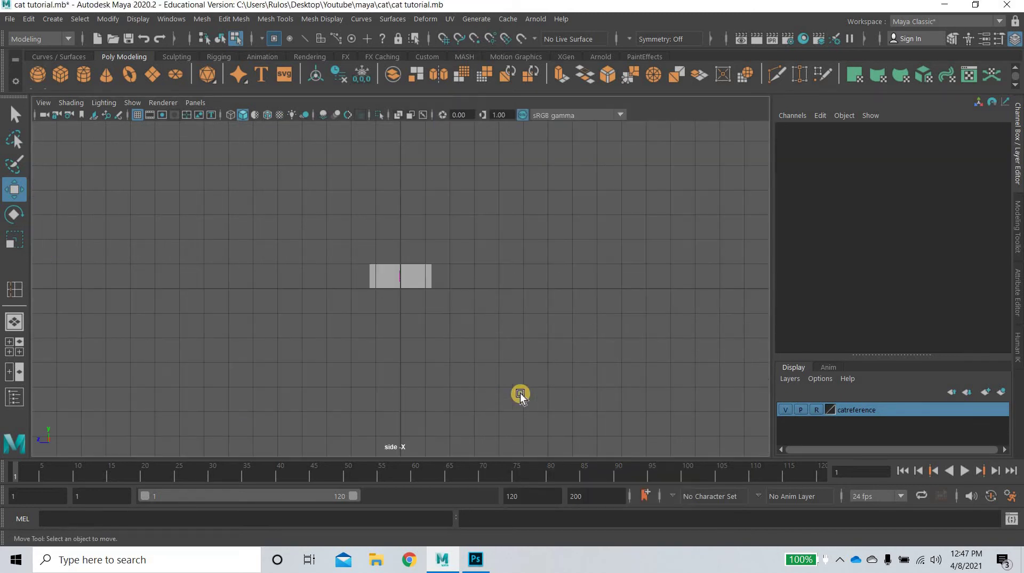
scroll(521, 394, up, 3)
key(6)
scroll(486, 372, up, 2)
scroll(486, 373, down, 5)
key(space)
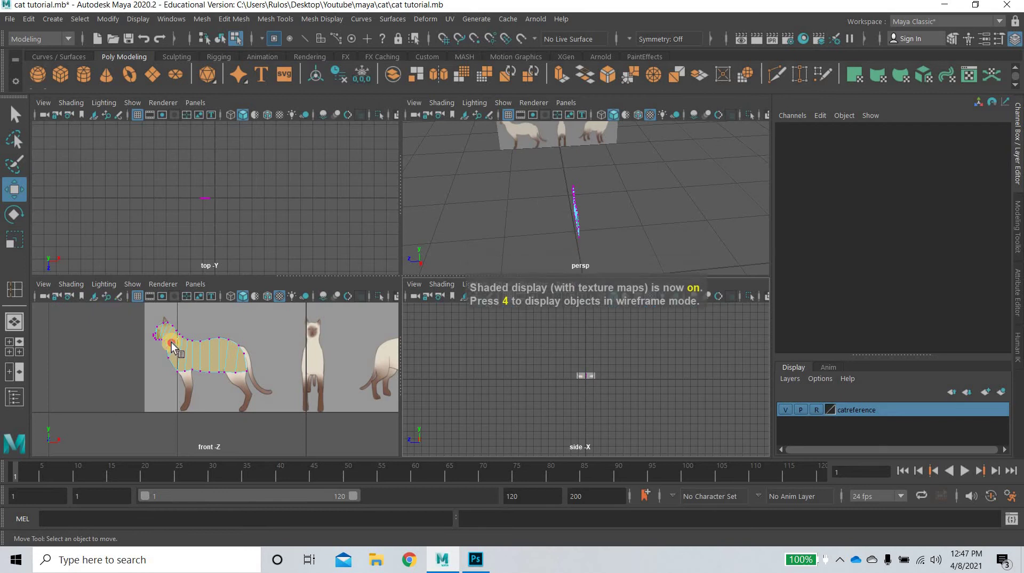
Examine the front-facing cat reference against the centre line in the side view.
drag(130, 307, 260, 400)
key(space)
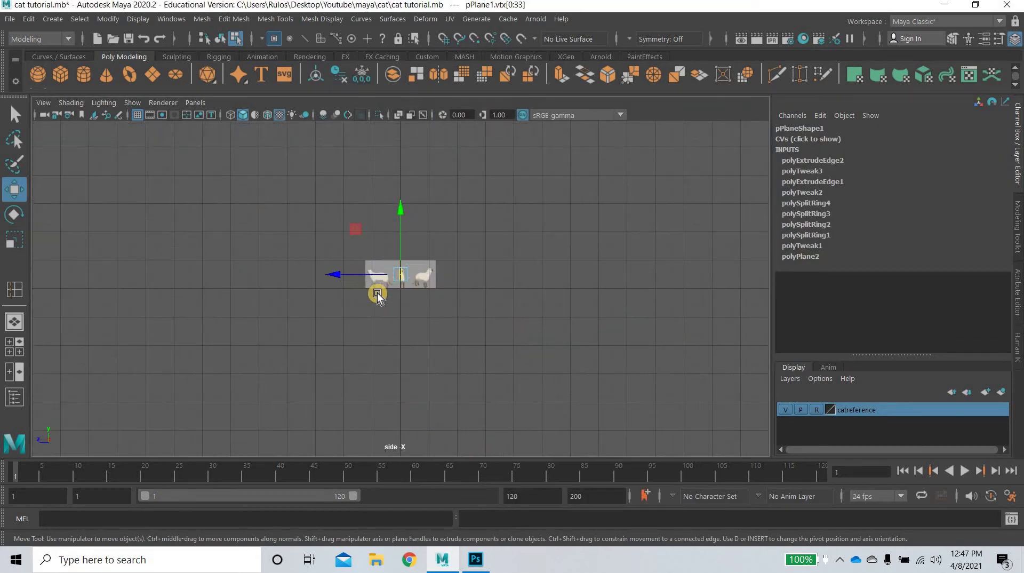
scroll(373, 290, up, 8)
scroll(490, 281, up, 3)
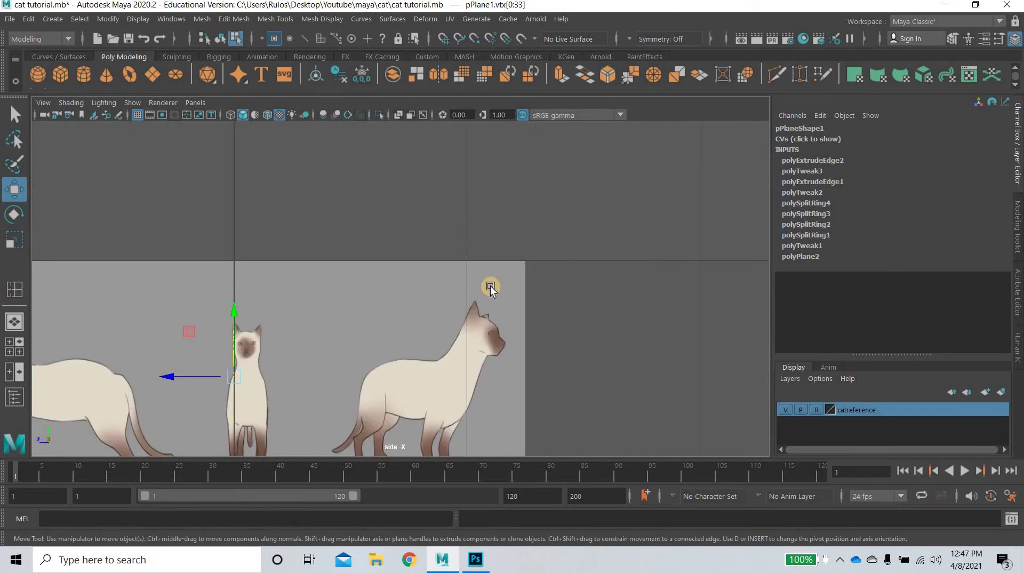
scroll(302, 350, up, 6)
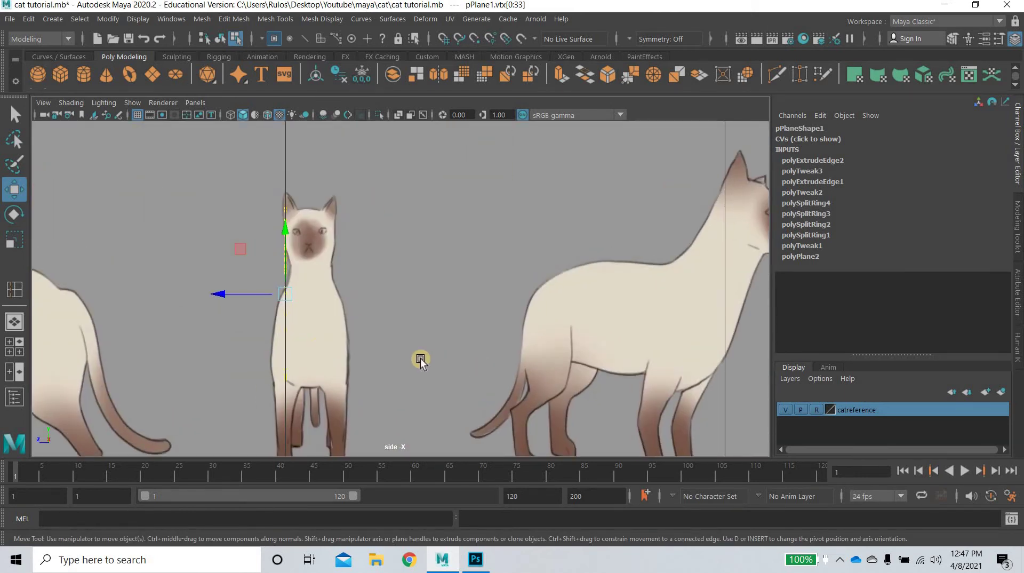
scroll(420, 357, down, 10)
scroll(420, 358, up, 5)
scroll(459, 269, up, 3)
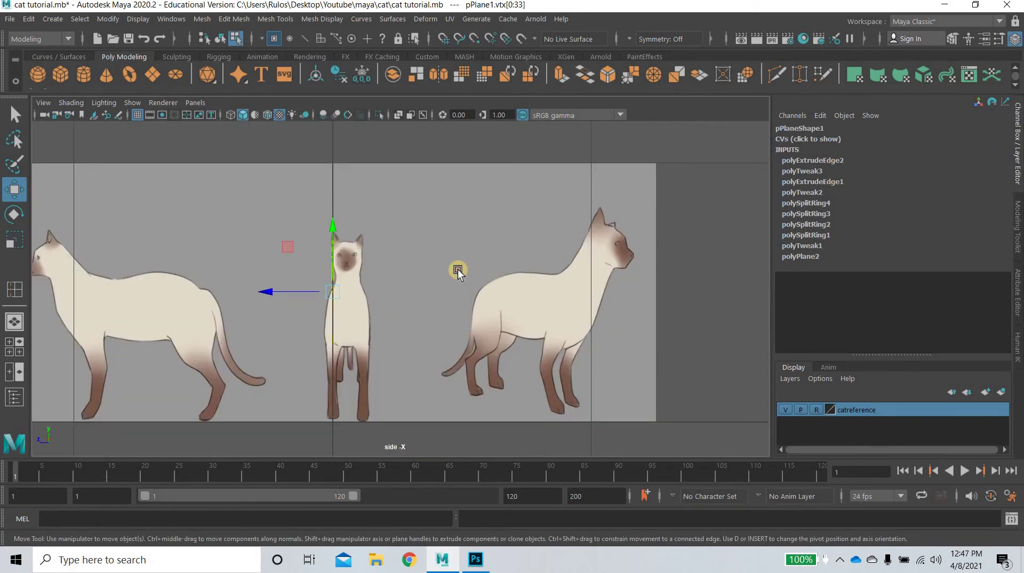
Unlock the catreference layer, centre the front-facing cat on the axis by moving cat_front_plane to Translate Z 0.053, and relock the layer.
click(815, 414)
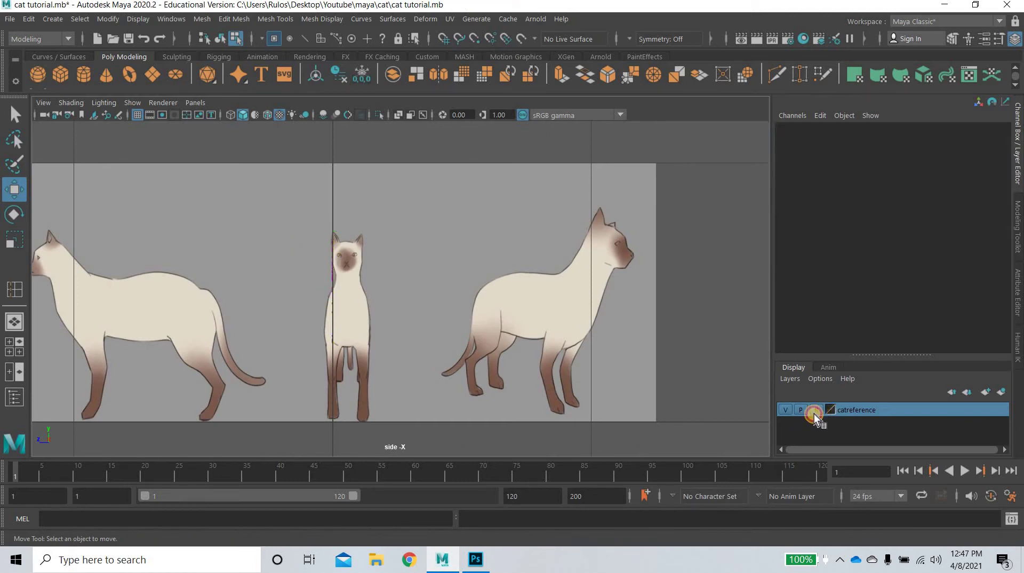
right_drag(504, 354, 360, 335)
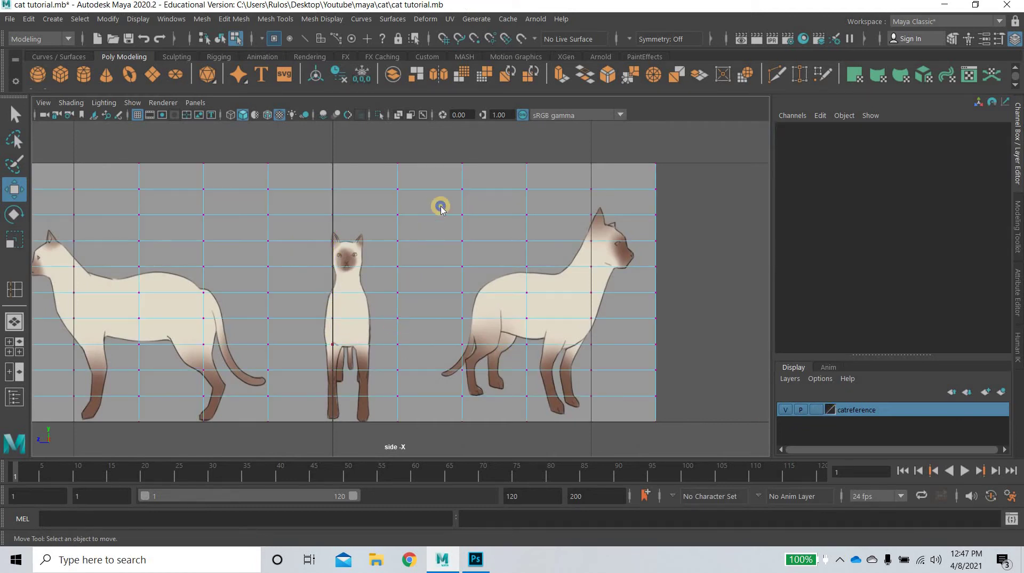
right_drag(442, 201, 461, 160)
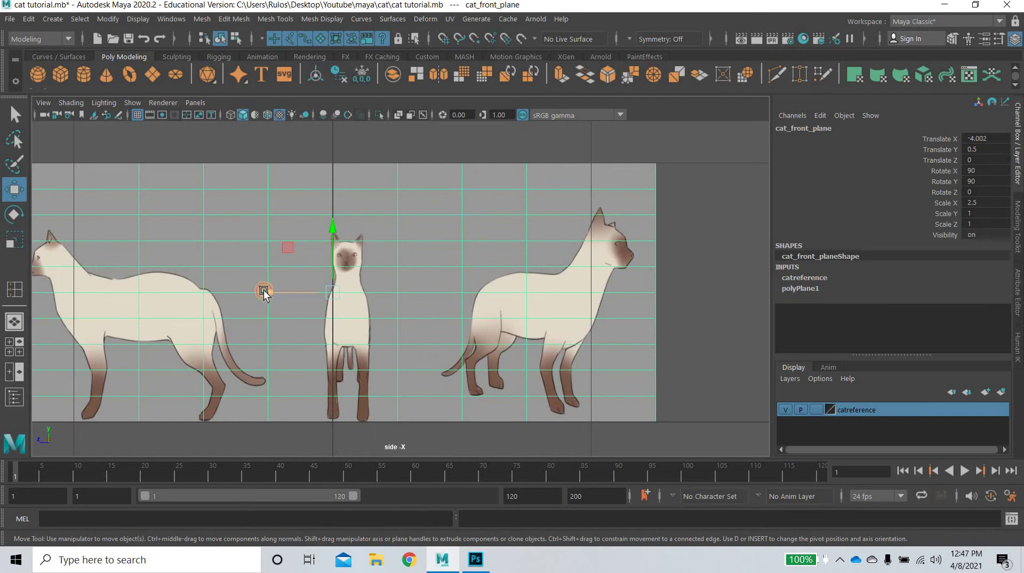
drag(263, 293, 260, 292)
scroll(263, 293, up, 3)
scroll(91, 296, up, 3)
drag(52, 304, 49, 303)
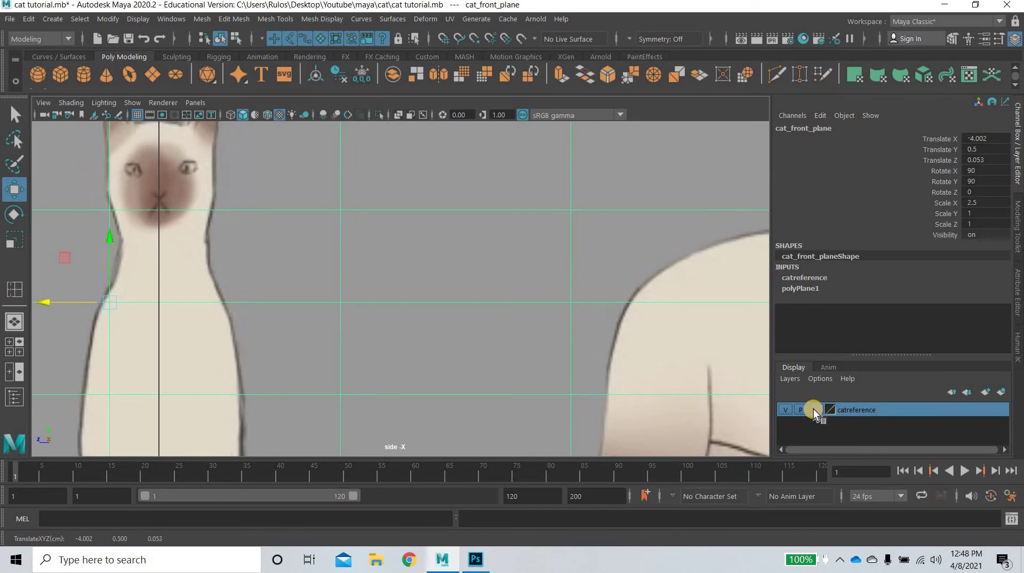
click(818, 411)
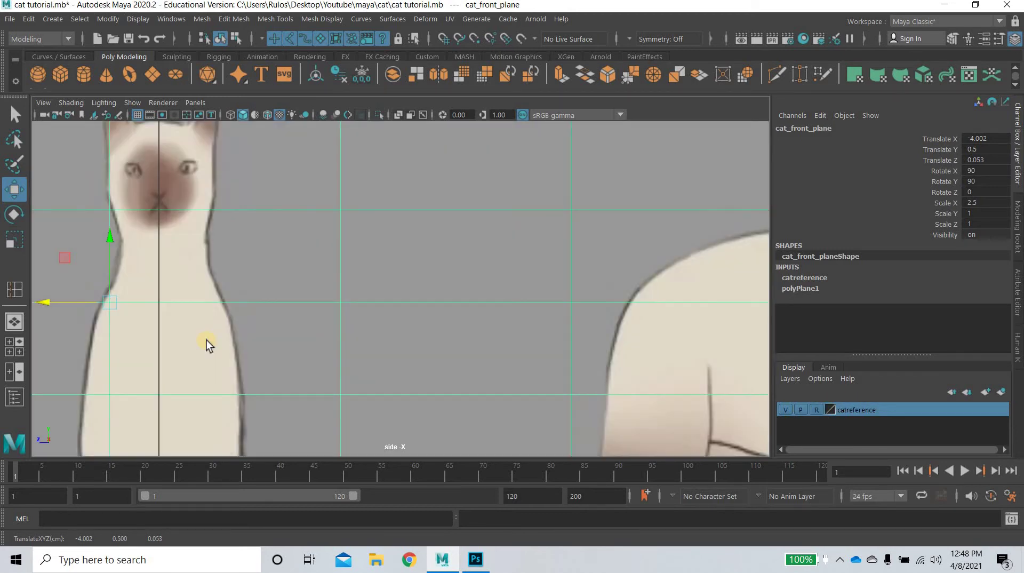
Select the cat body plane and offset it from the centre line to Translate Z 0.039.
click(226, 332)
click(129, 375)
alt+middle_drag(173, 329, 345, 300)
key(space)
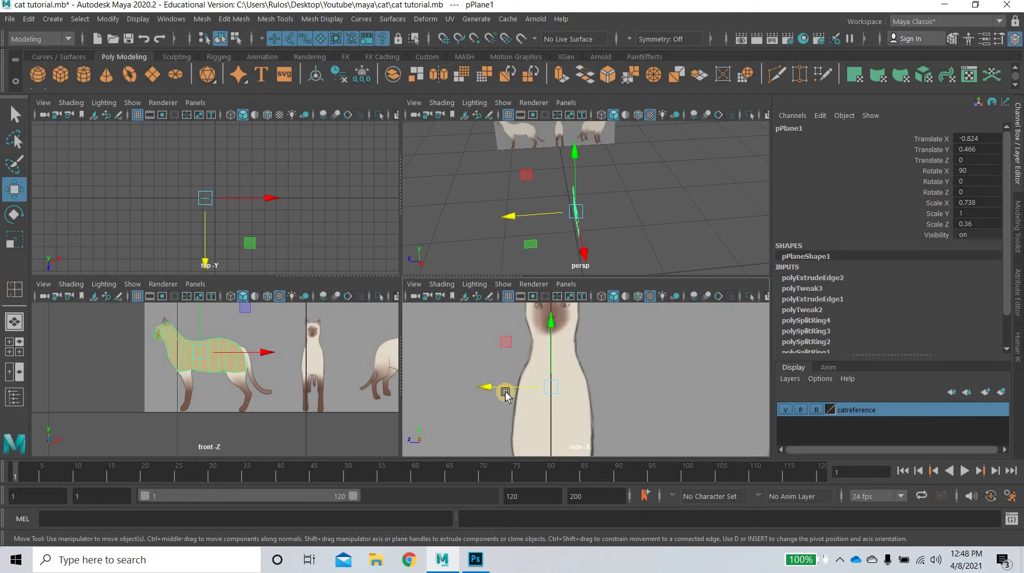
key(space)
drag(264, 304, 227, 310)
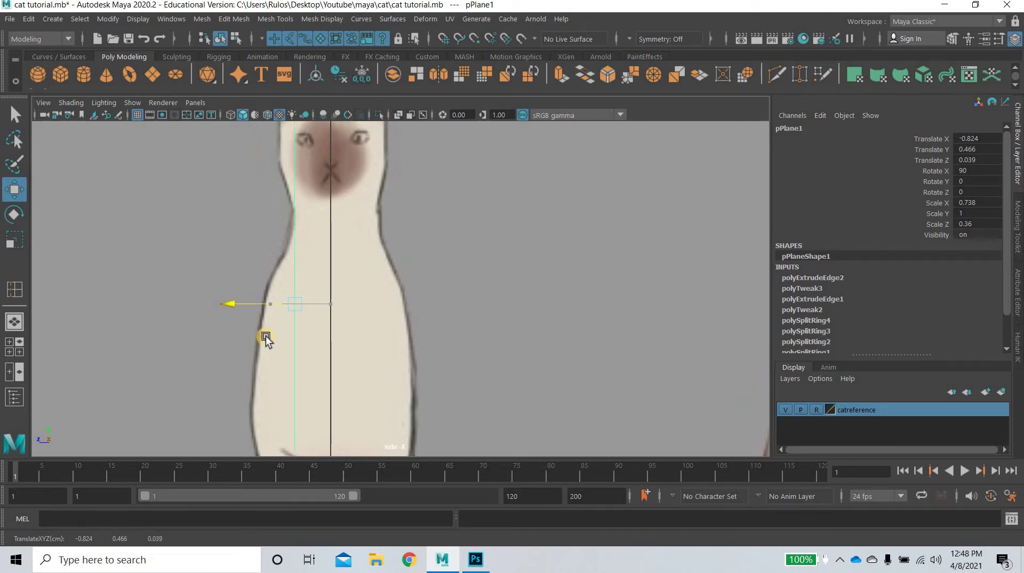
Extrude the outer border edges of the body plane along Z to give the half body thickness.
key(space)
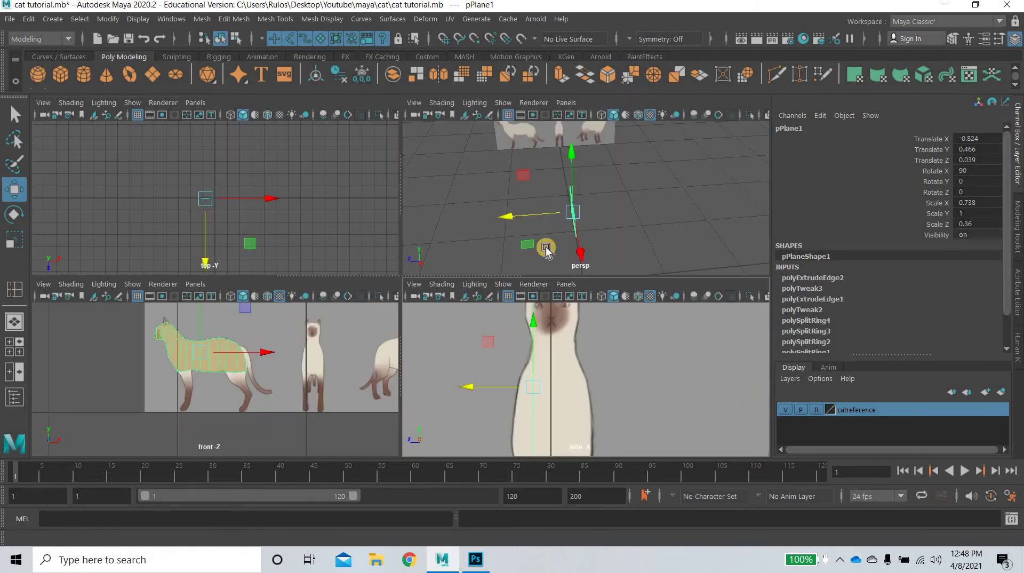
key(space)
alt+drag(491, 313, 402, 206)
right_drag(396, 179, 398, 253)
click(396, 252)
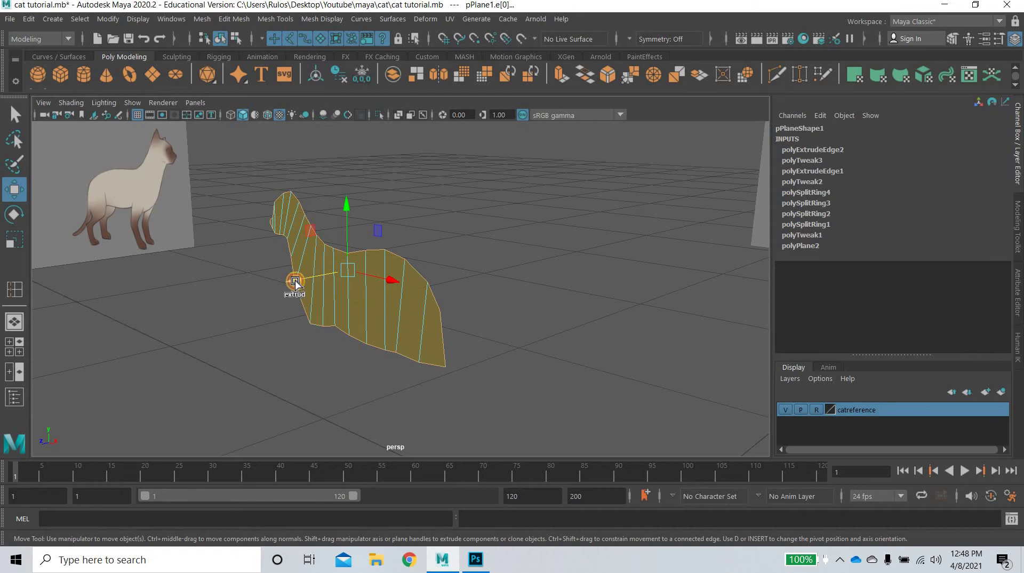
shift+drag(293, 283, 309, 276)
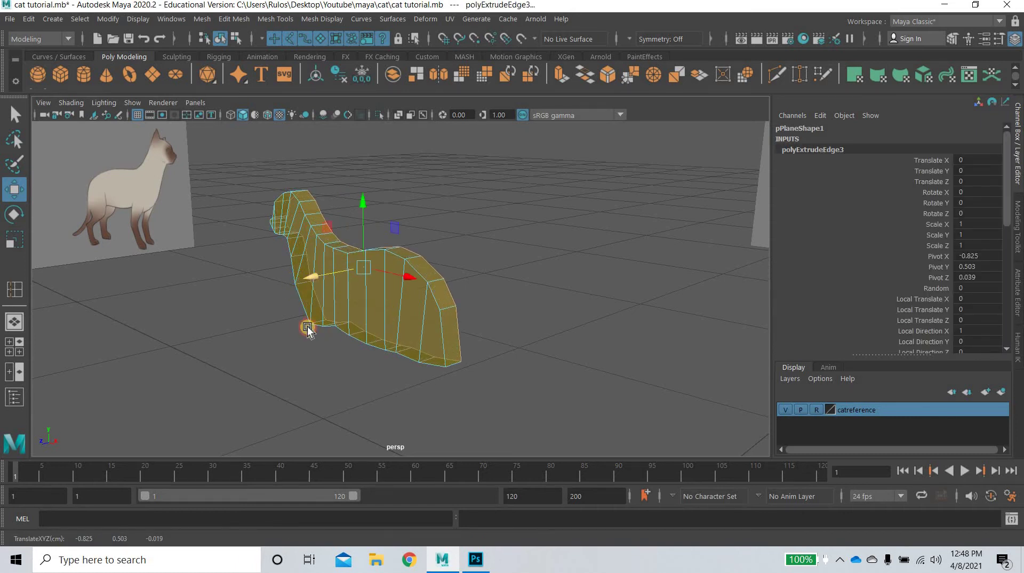
alt+drag(304, 327, 427, 322)
Align the extruded border edges with the centre line of the front-facing cat reference.
key(space)
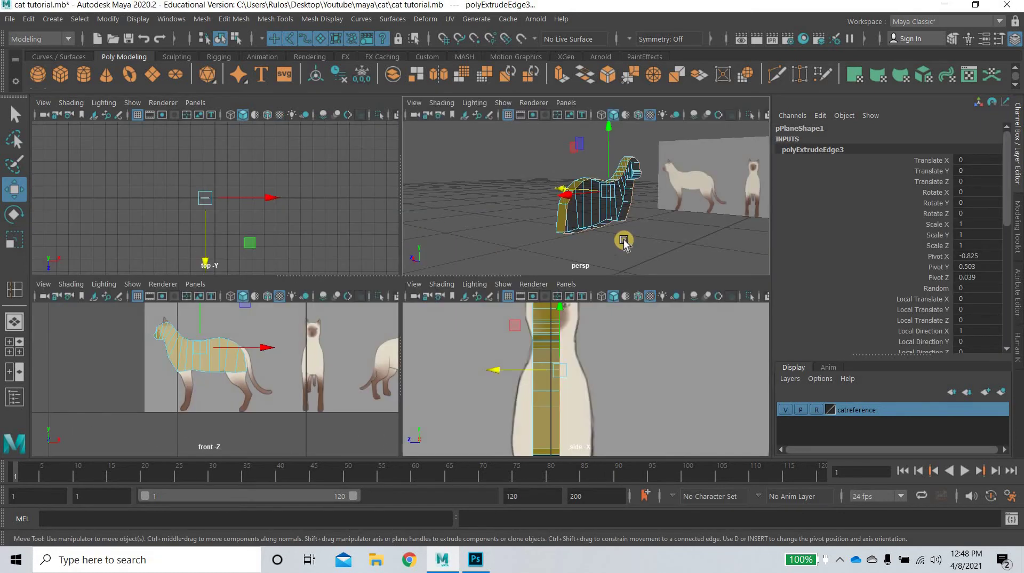
key(space)
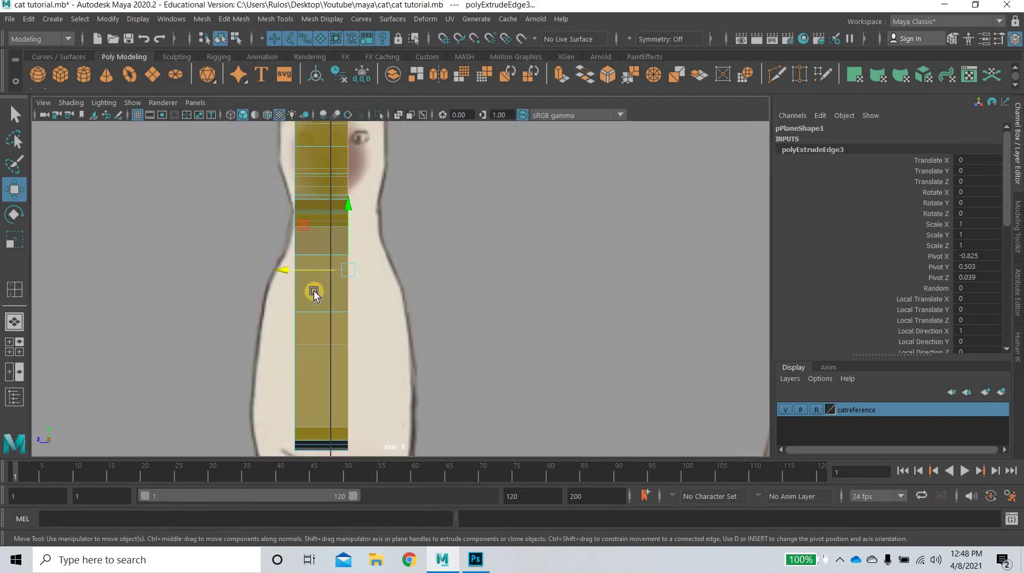
scroll(313, 292, up, 10)
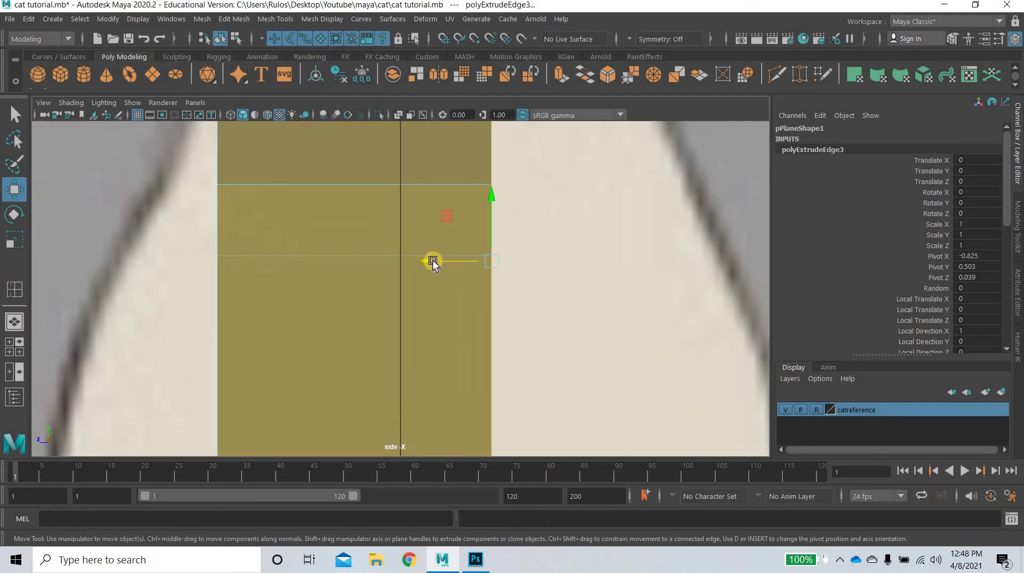
drag(432, 262, 338, 263)
scroll(448, 322, down, 10)
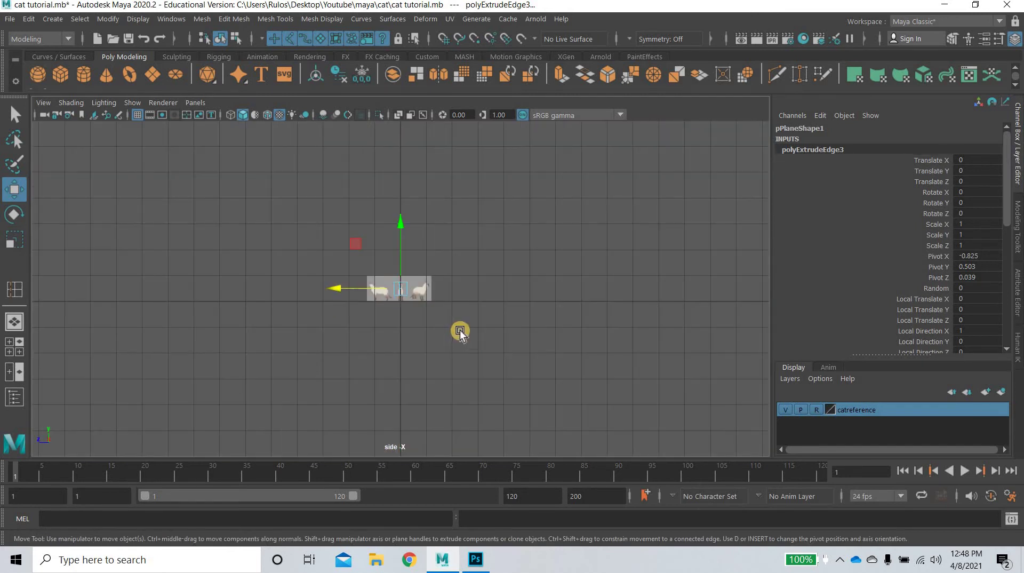
Move the outer body vertices outward to match the torso width of the front-facing cat reference.
key(space)
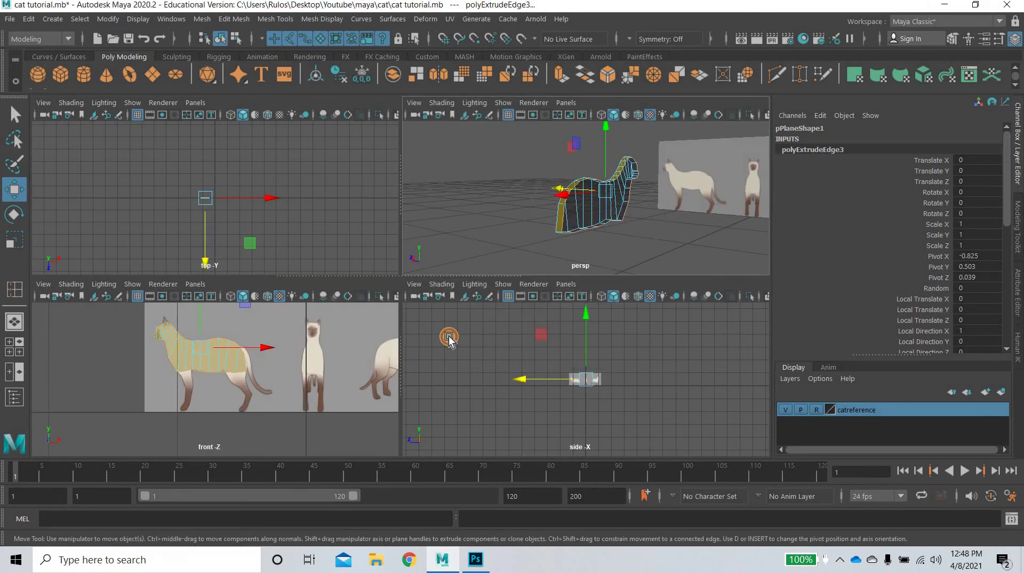
key(space)
alt+drag(465, 341, 413, 355)
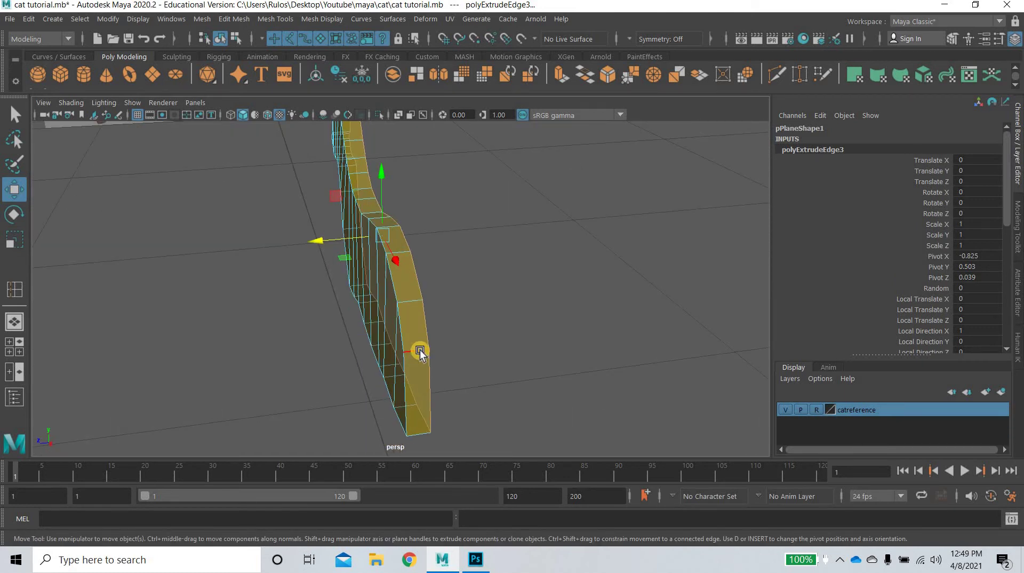
key(space)
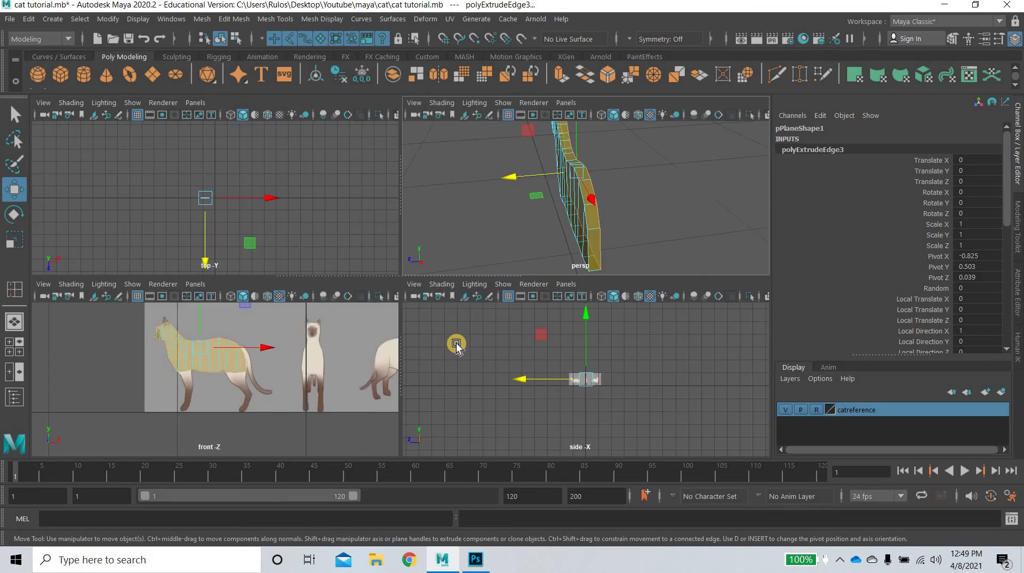
key(space)
key(f)
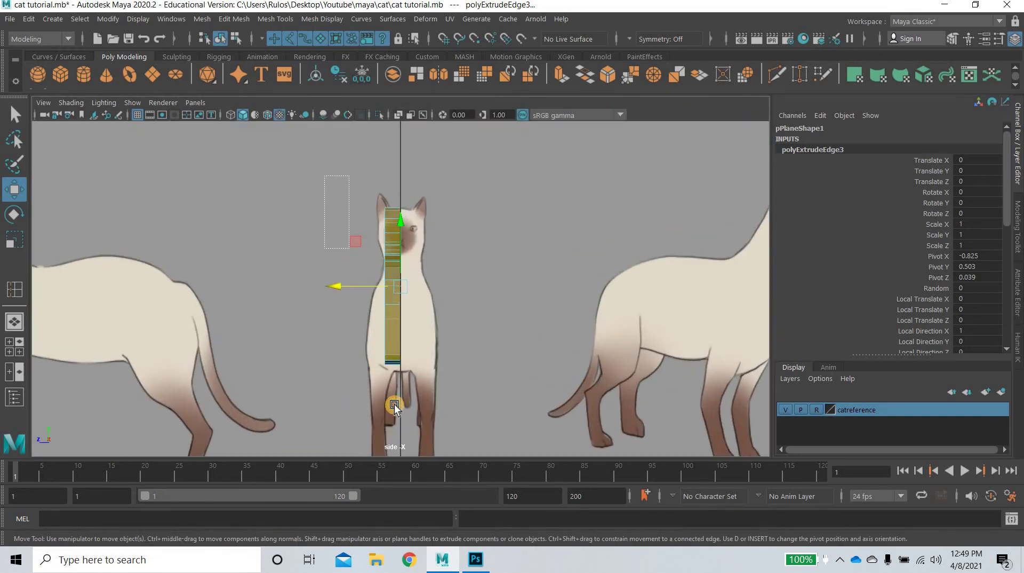
click(394, 305)
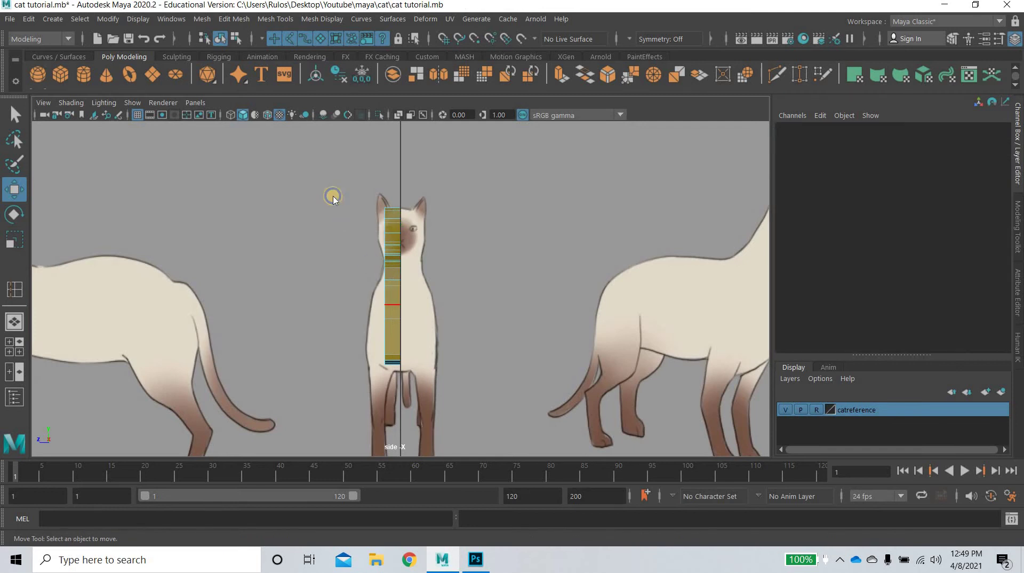
right_drag(333, 187, 326, 181)
drag(321, 169, 395, 401)
drag(323, 289, 322, 288)
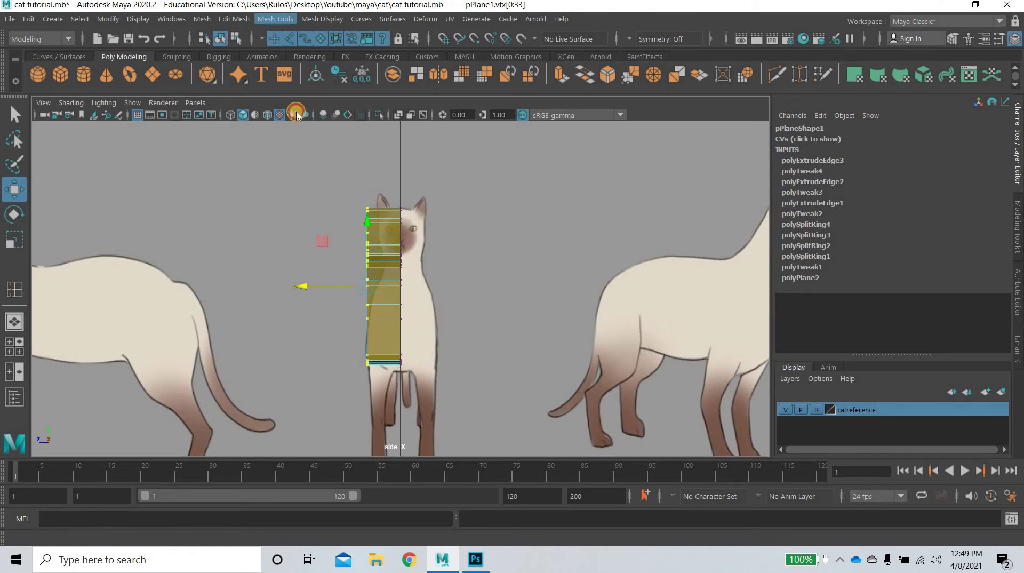
Insert an edge loop lengthwise around the body, midway across its extruded thickness, and return to the Move tool.
click(276, 18)
click(305, 122)
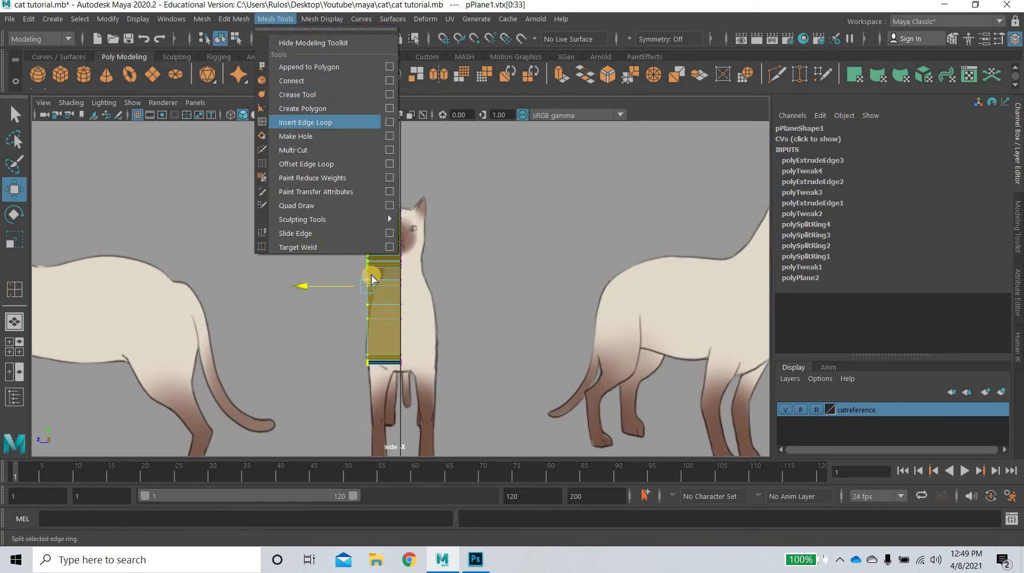
click(386, 309)
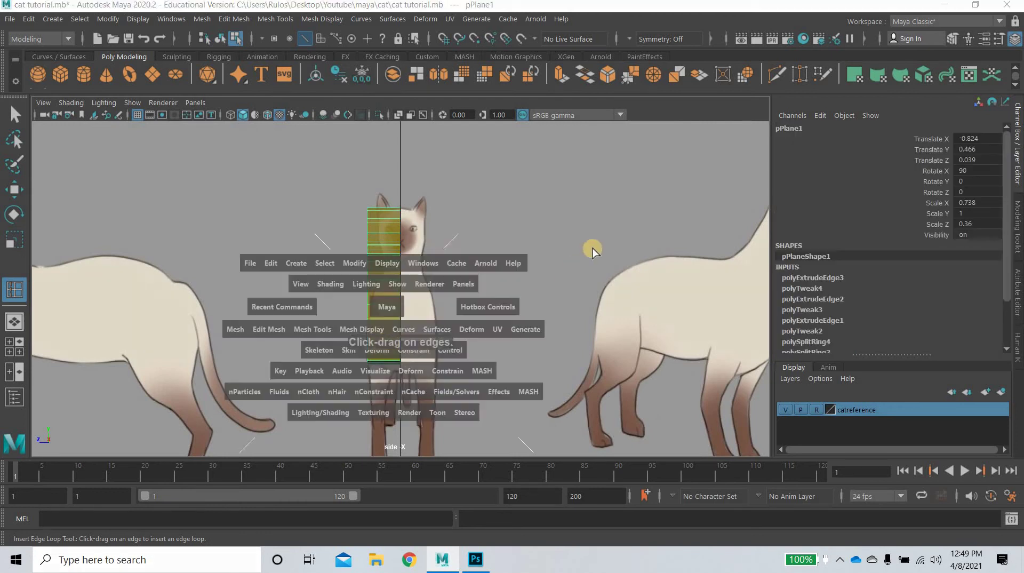
key(space)
key(space)
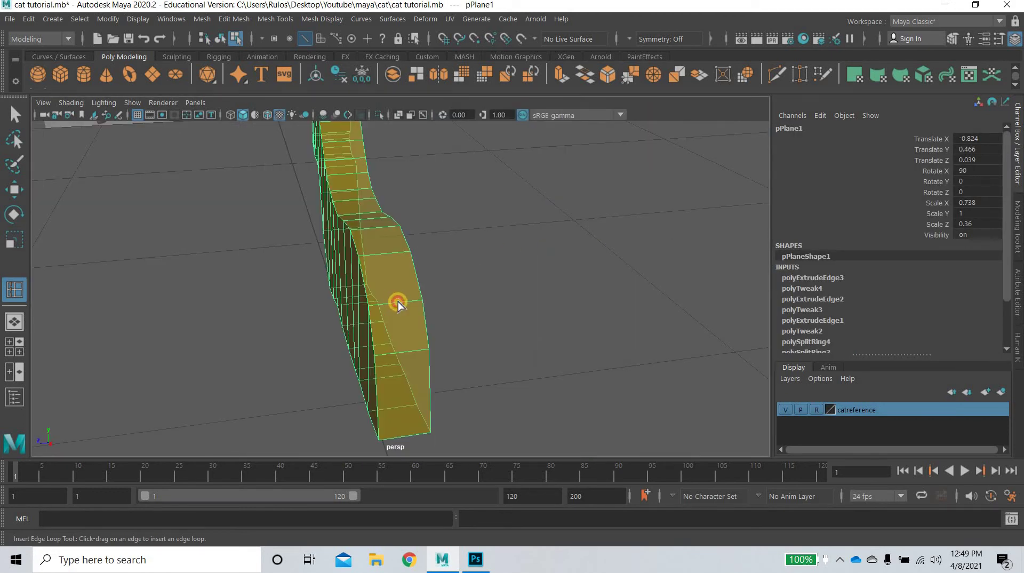
click(402, 302)
drag(394, 302, 411, 304)
alt+drag(427, 381, 16, 192)
click(14, 190)
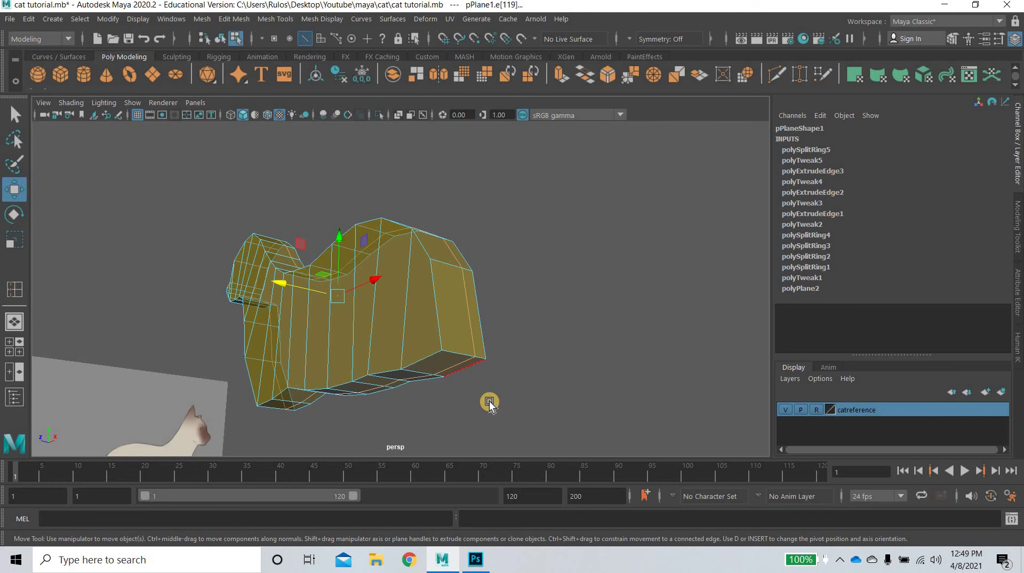
alt+drag(469, 327, 434, 322)
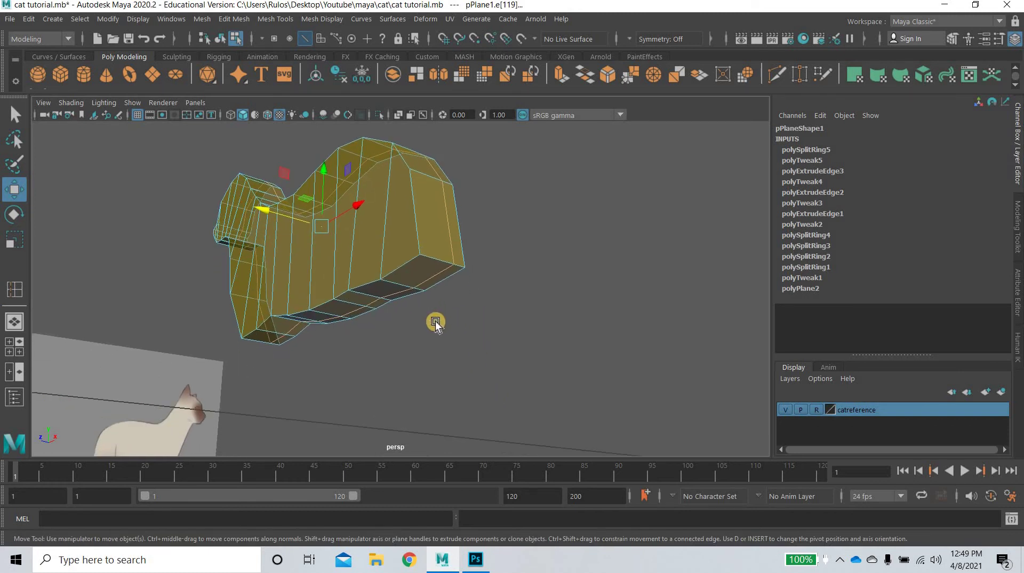
shift+click(417, 273)
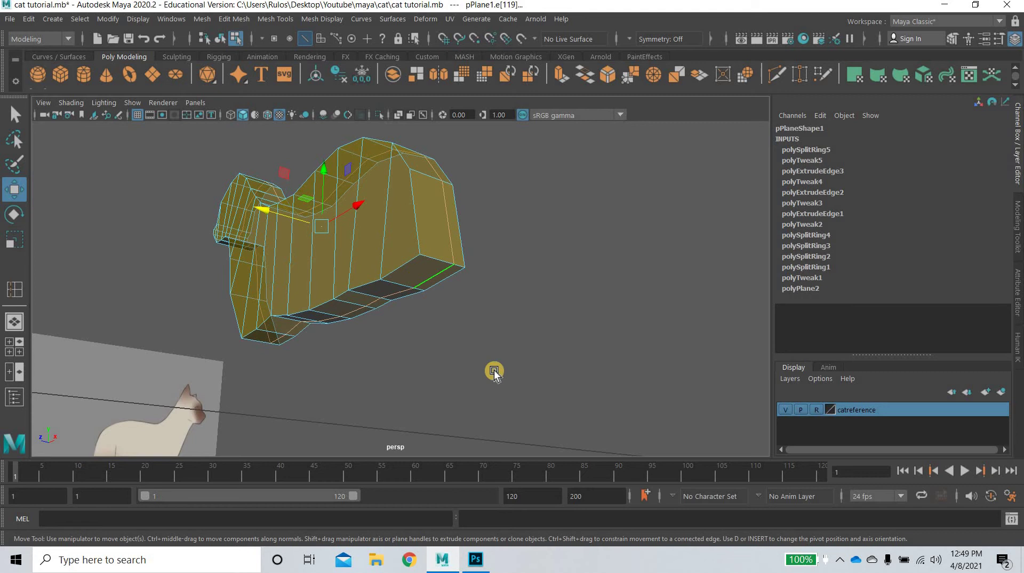
click(424, 360)
Extrude the two rear underside faces of the body down to the reference's hock and narrow the end to the leg width.
alt+drag(420, 355, 426, 235)
right_drag(425, 224, 396, 297)
click(405, 250)
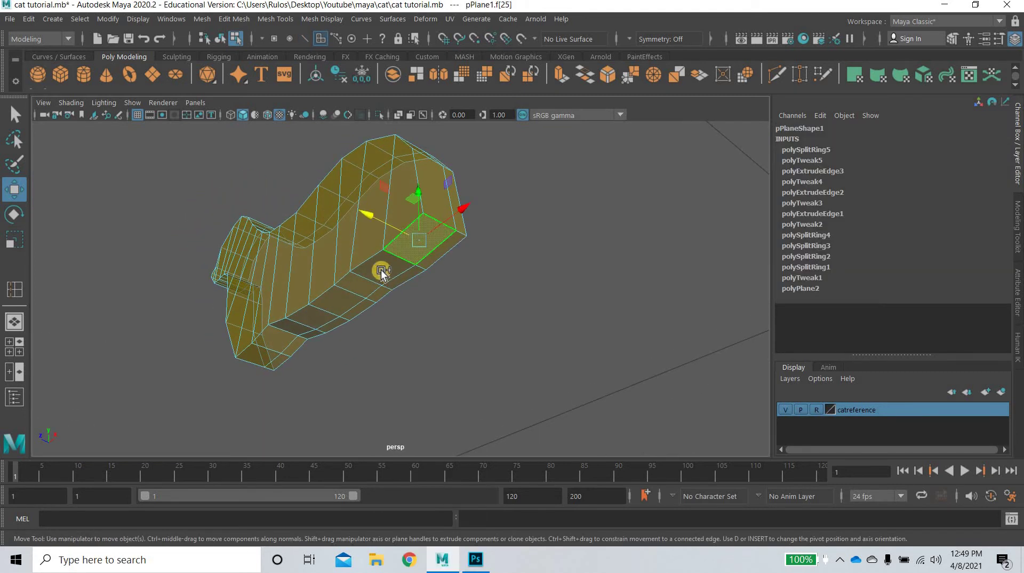
key(space)
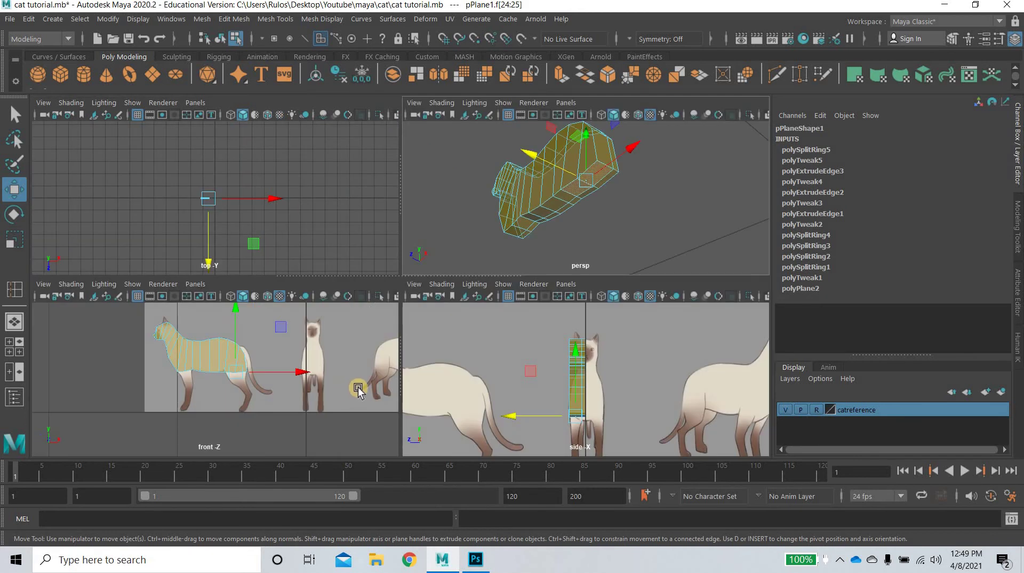
key(space)
scroll(328, 305, up, 5)
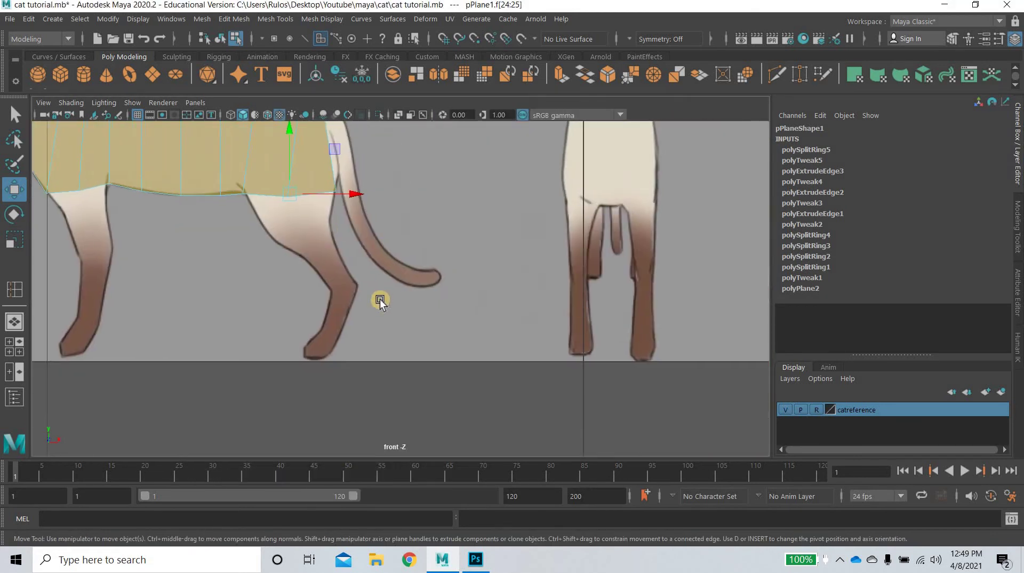
alt+middle_drag(381, 297, 353, 319)
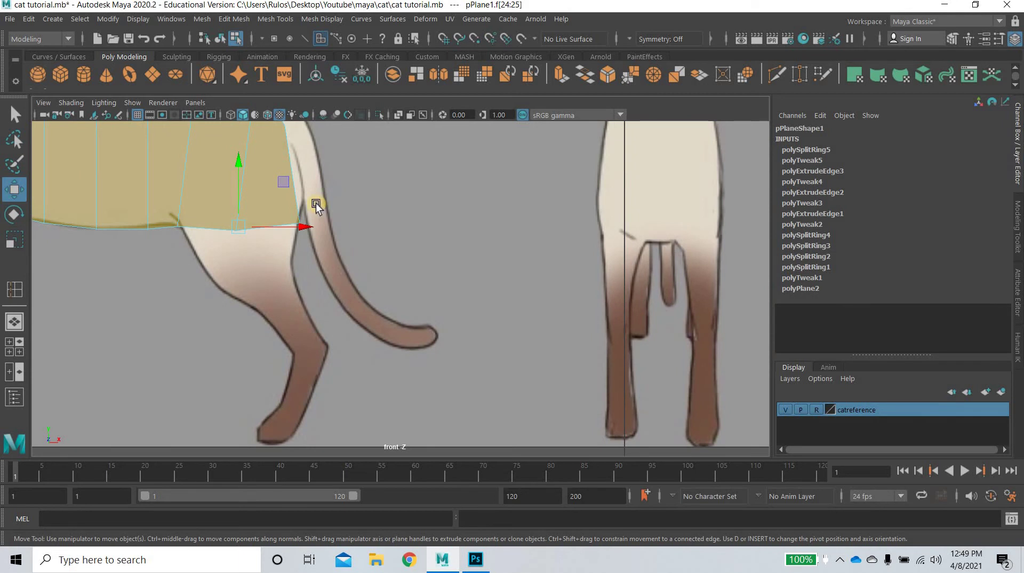
shift+drag(282, 191, 362, 304)
key(r)
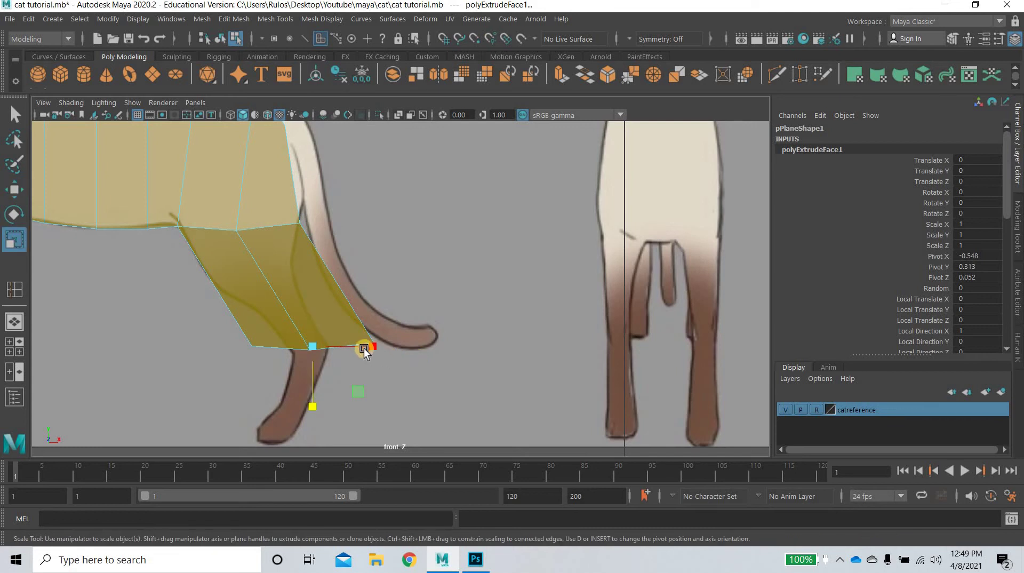
drag(332, 356, 331, 356)
key(w)
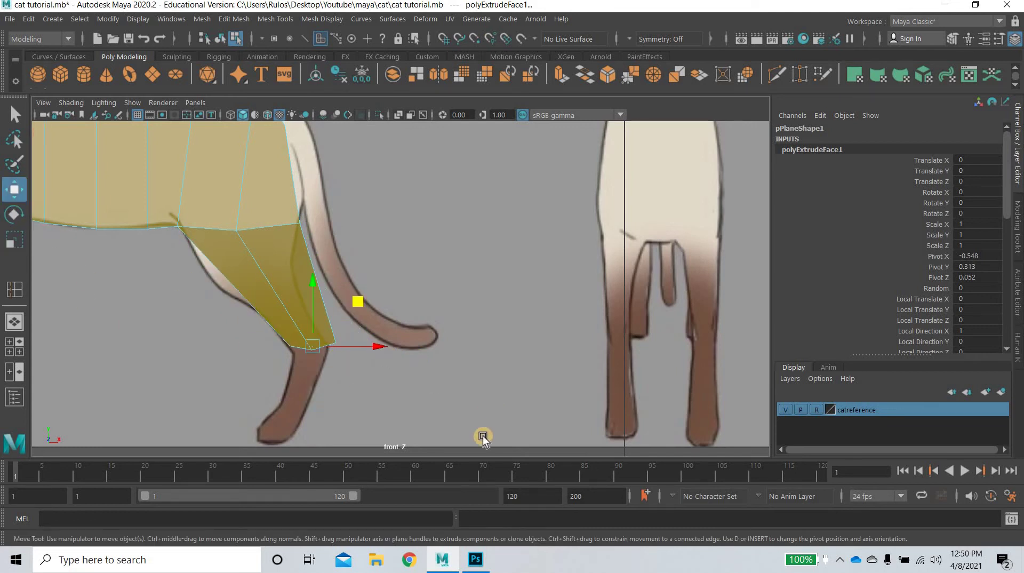
Extrude the hind leg from the hock to the ankle along the reference and narrow its end.
alt+middle_drag(356, 306, 377, 231)
shift+drag(379, 230, 364, 292)
shift+middle_drag(364, 293, 359, 289)
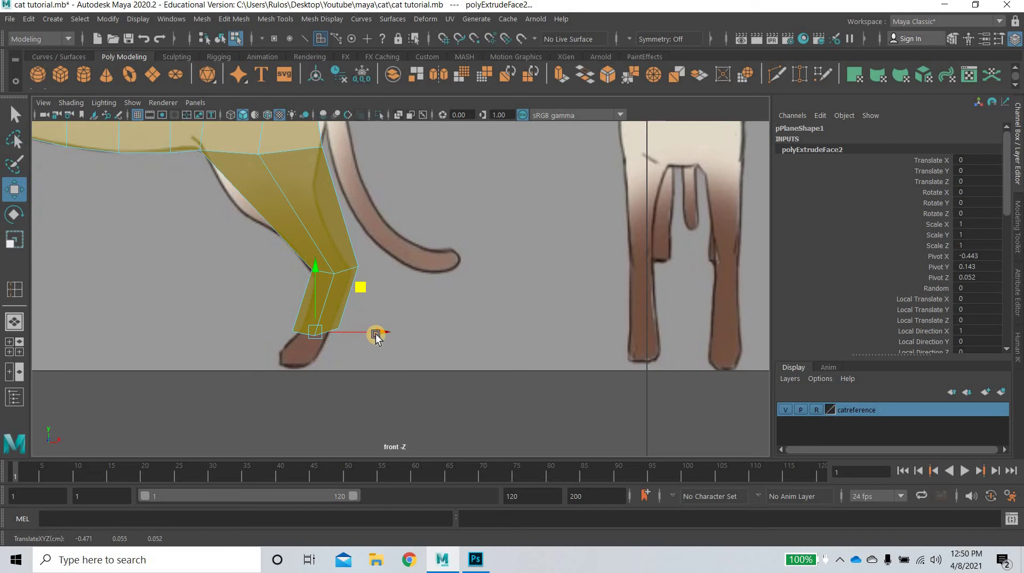
key(r)
drag(357, 335, 353, 336)
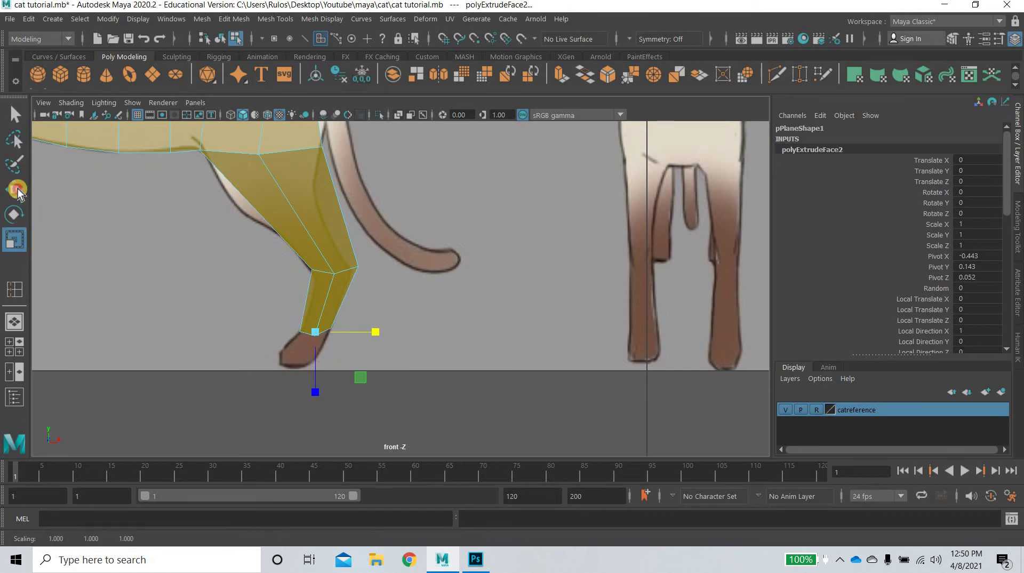
Extrude the hind leg's end faces from the ankle to the ground line to form the paw section.
key(w)
shift+drag(340, 324, 376, 331)
click(309, 344)
scroll(434, 343, down, 5)
key(space)
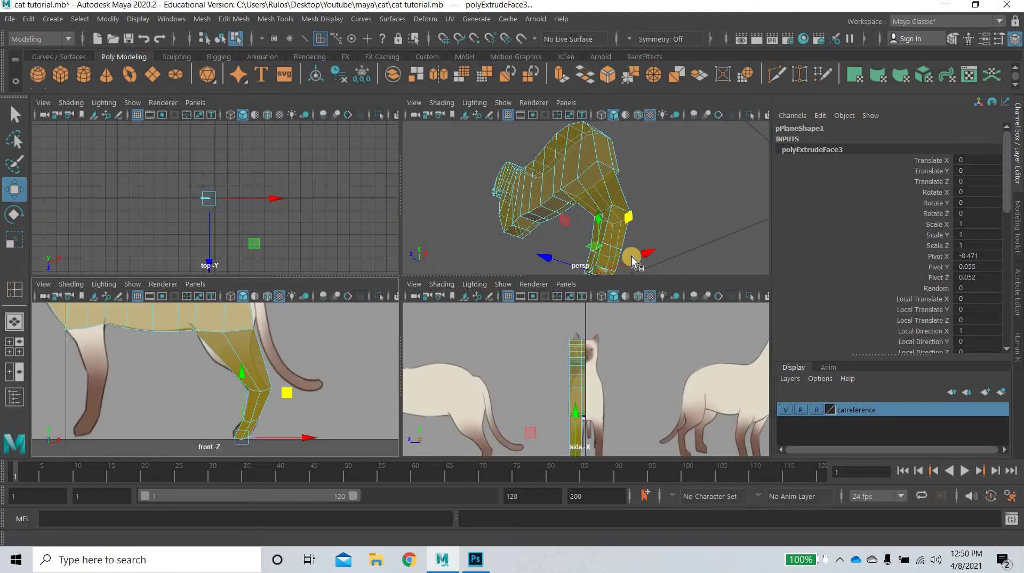
alt+drag(494, 242, 235, 373)
key(space)
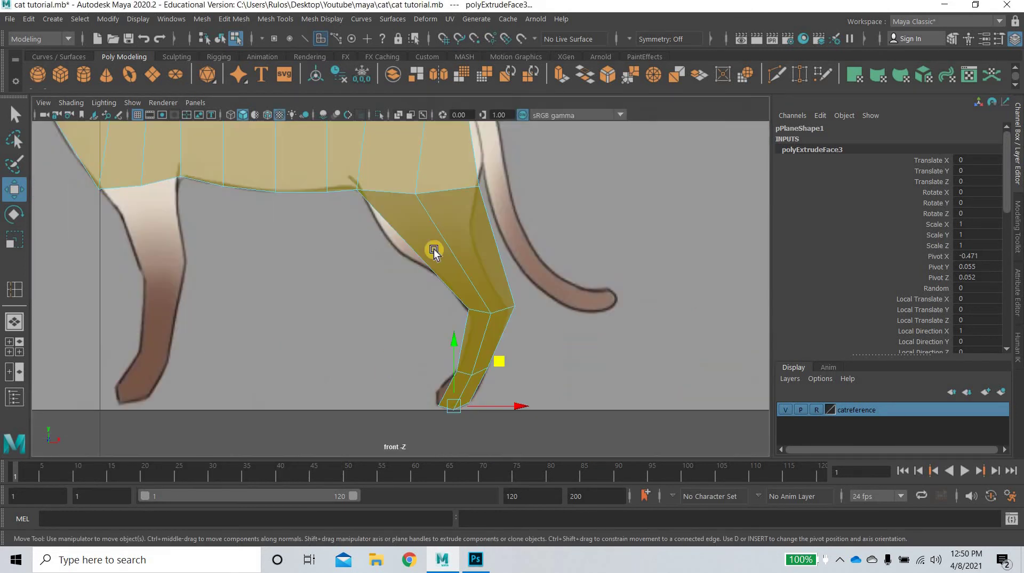
Extrude the two underside faces above the front leg down to its mid-joint and narrow the end to match the reference.
key(space)
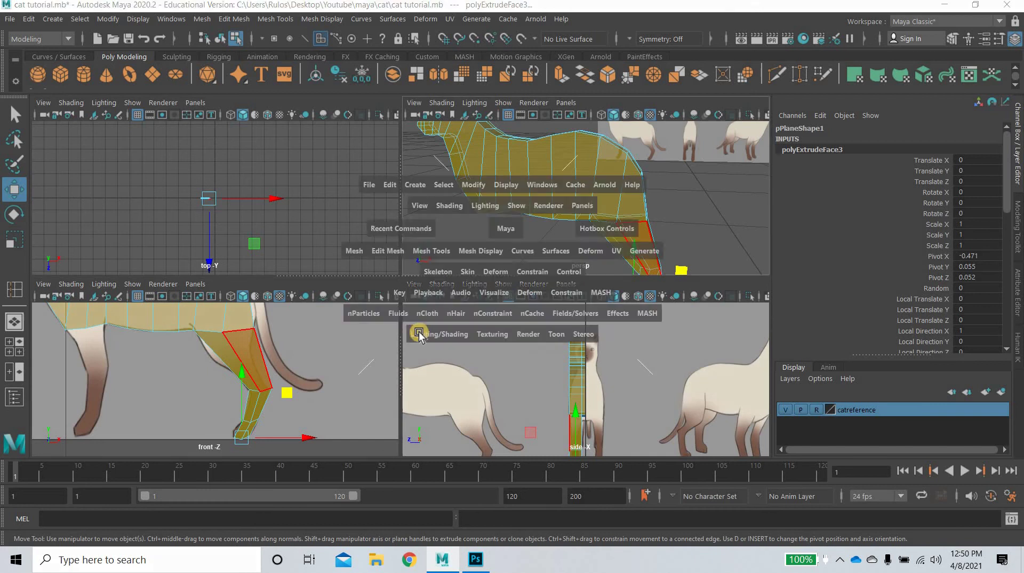
key(space)
alt+drag(325, 336, 252, 316)
click(226, 328)
shift+click(339, 324)
key(space)
key(space)
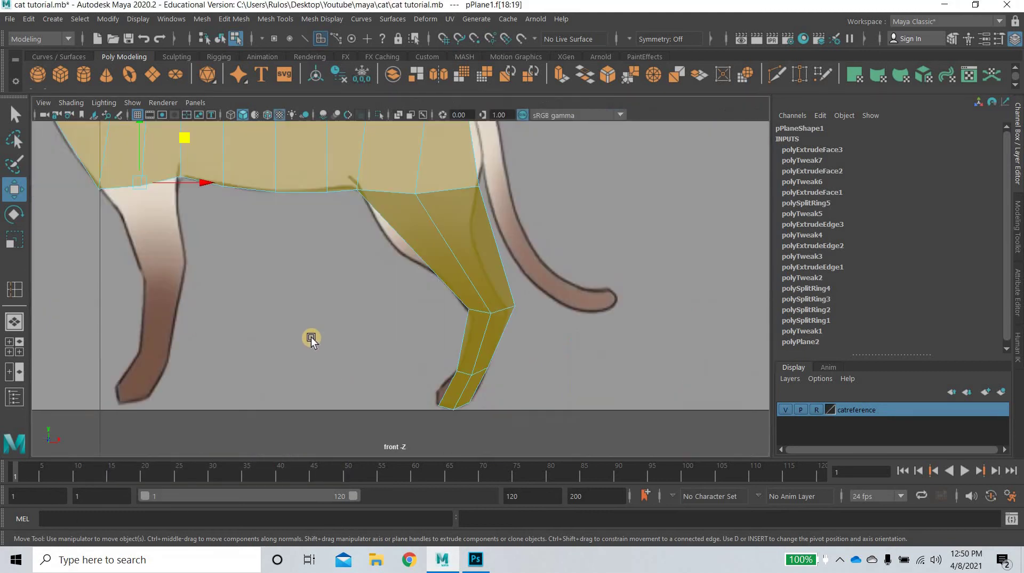
shift+drag(180, 139, 200, 225)
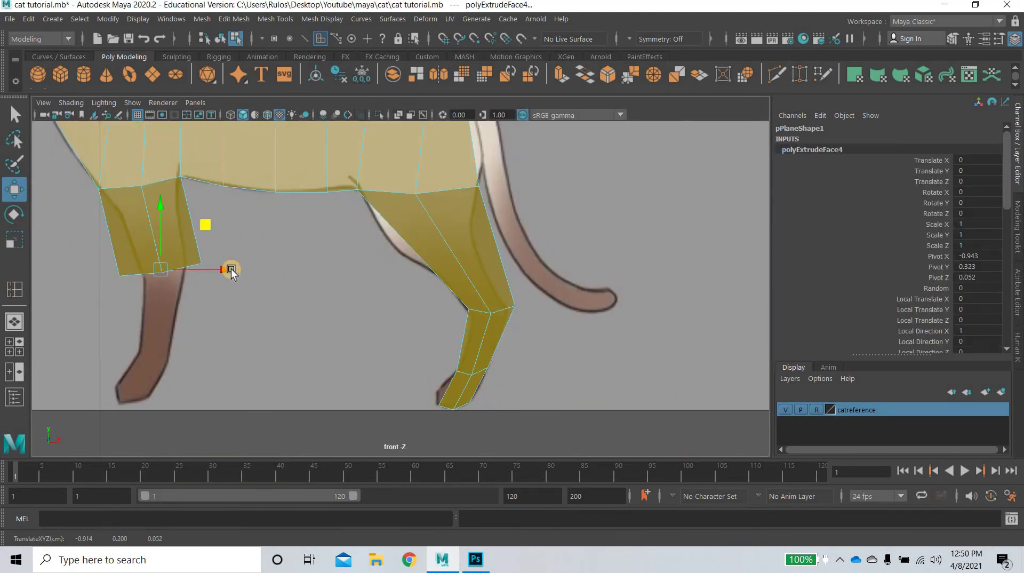
key(r)
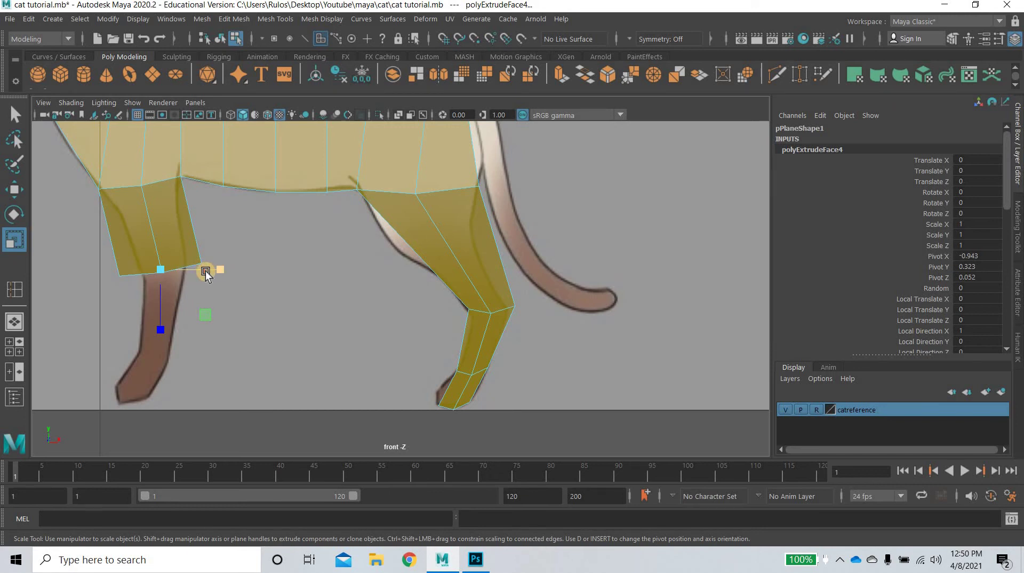
drag(205, 273, 197, 275)
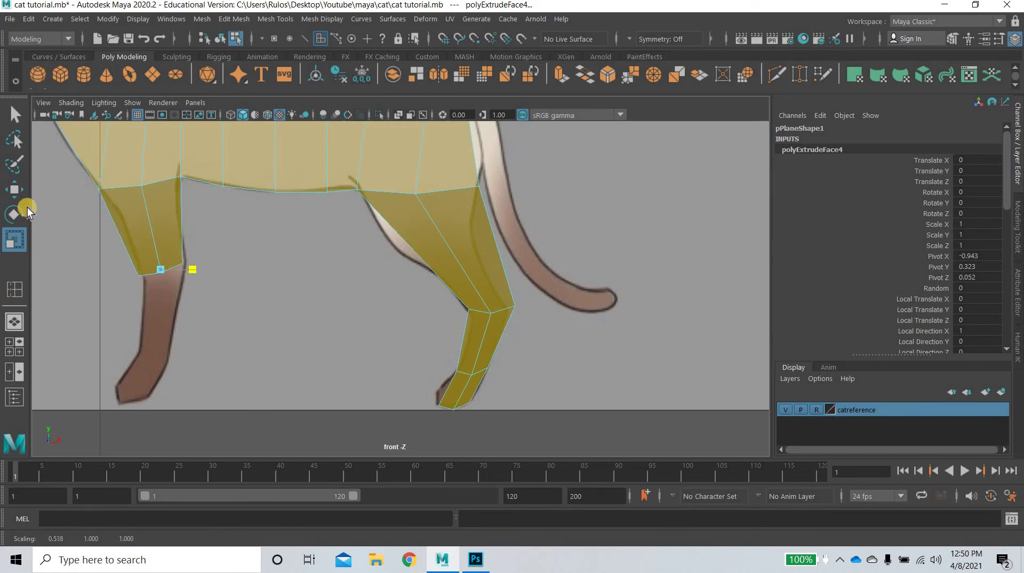
Extrude the lower front leg down to the ankle, then tilt and narrow its end to fit the reference.
key(w)
shift+drag(202, 285, 201, 309)
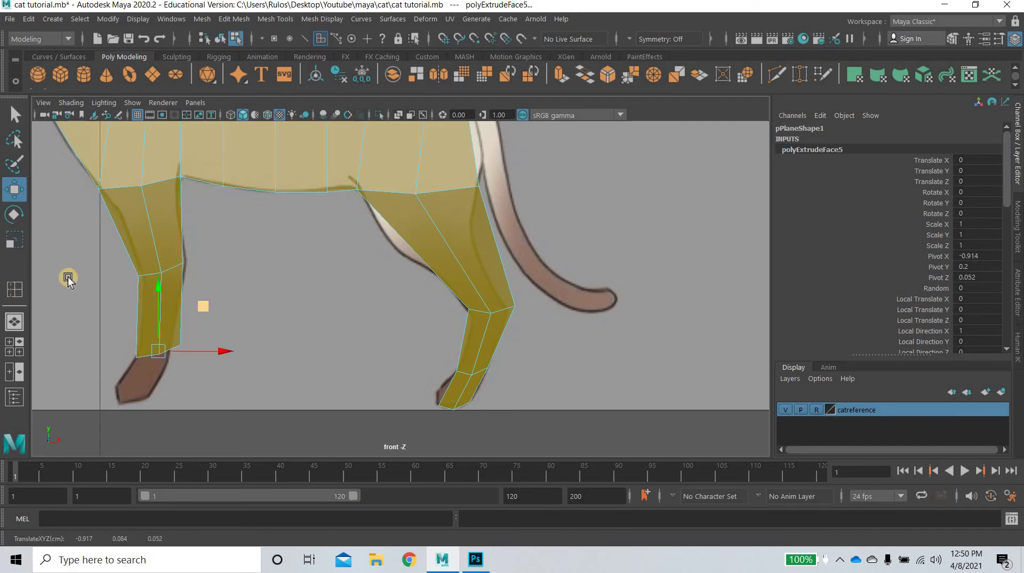
key(e)
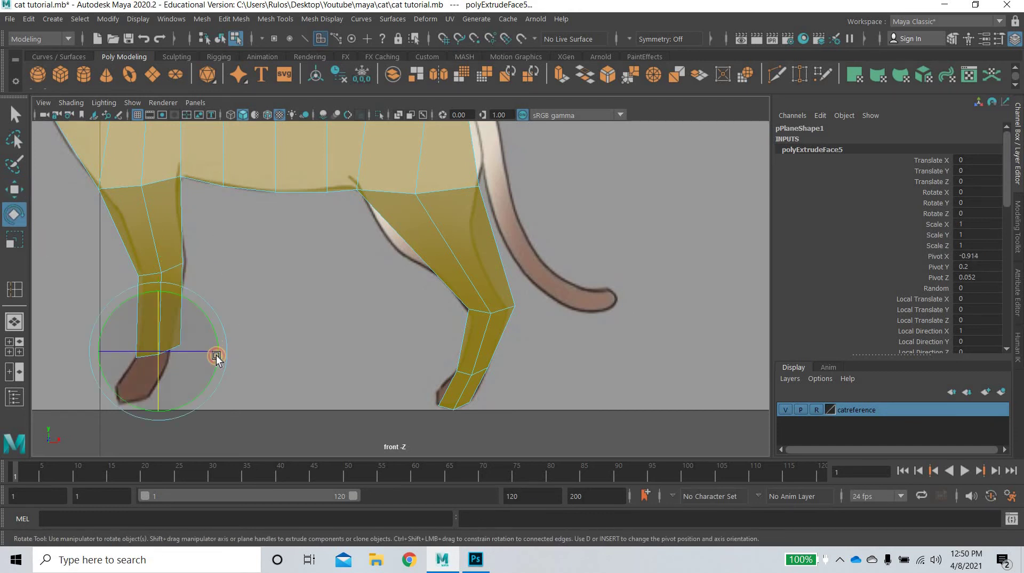
click(16, 241)
drag(197, 348, 196, 349)
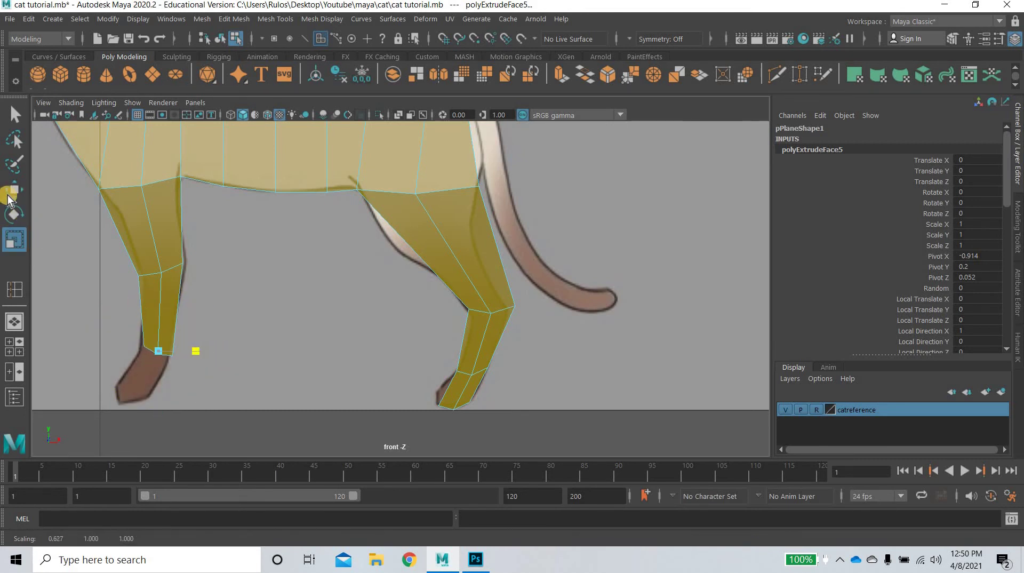
Extrude the front leg's end faces forward and down to the ground line to form the paw section.
key(w)
shift+drag(205, 308, 176, 366)
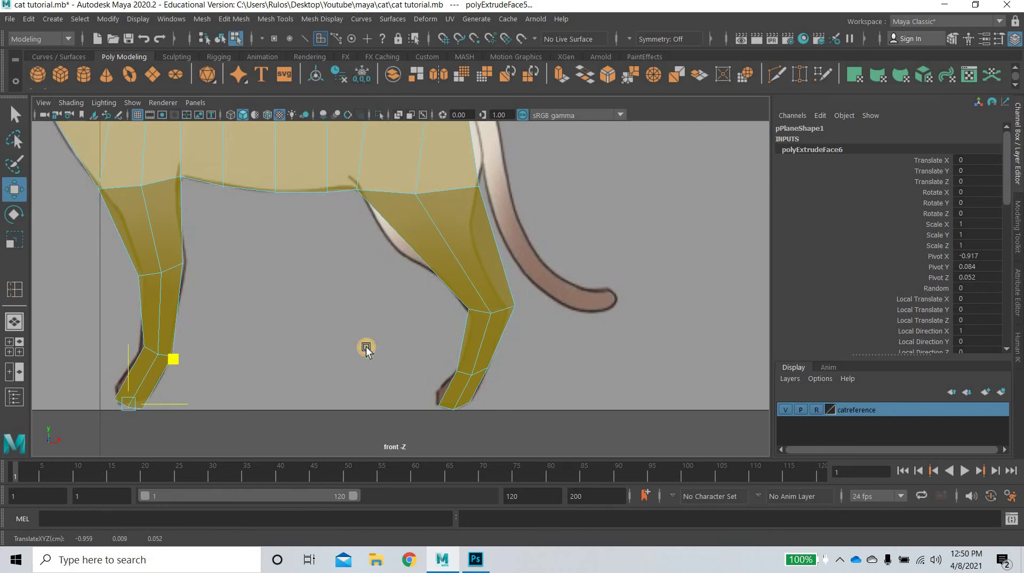
scroll(546, 348, down, 5)
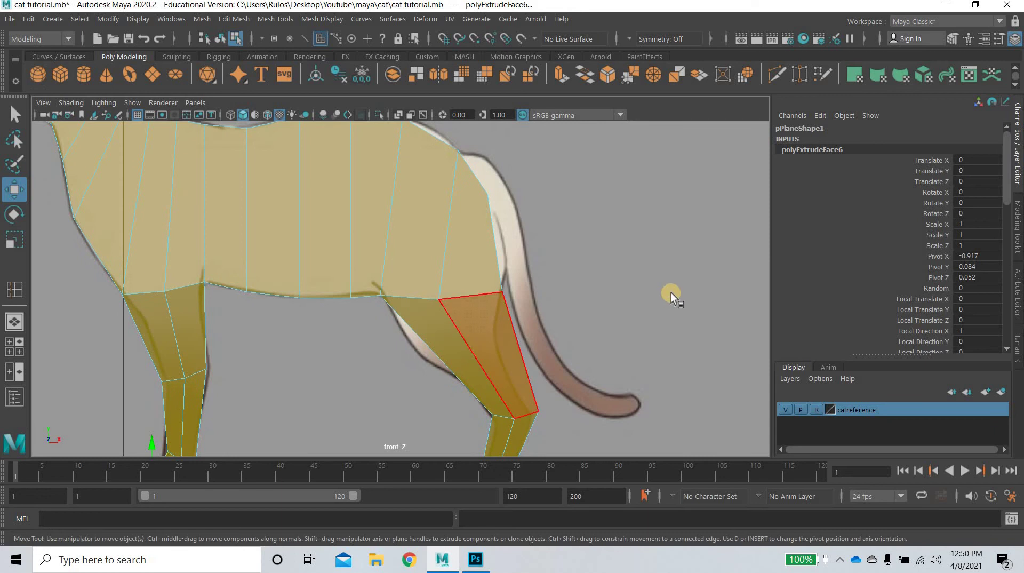
Extrude the centre-side face at the top of the rump slightly outward to start the tail.
key(space)
key(space)
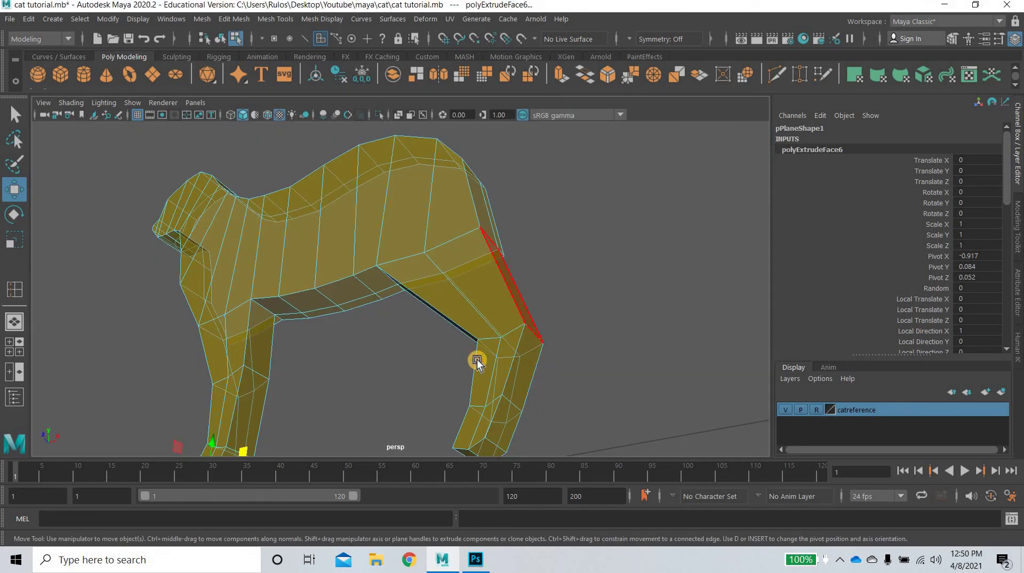
scroll(478, 361, up, 5)
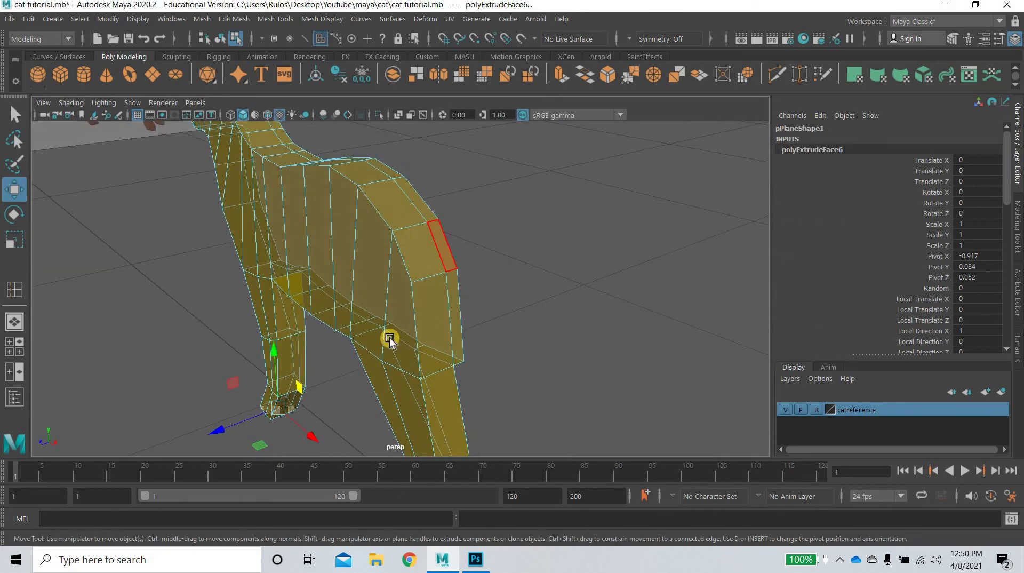
click(456, 272)
key(space)
key(space)
alt+middle_drag(371, 319, 234, 412)
scroll(391, 222, up, 1)
shift+right_drag(385, 221, 389, 222)
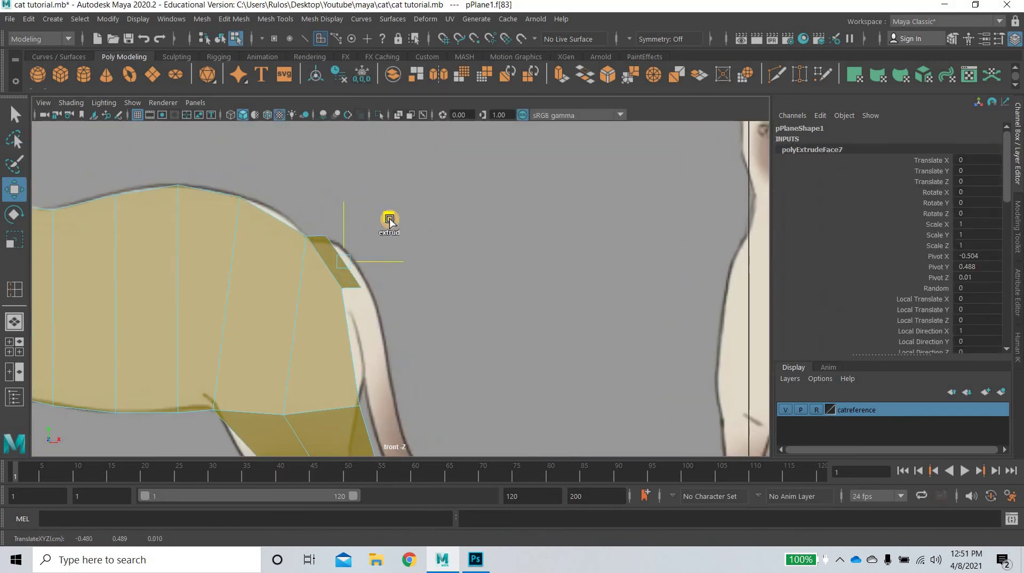
shift+drag(381, 219, 381, 219)
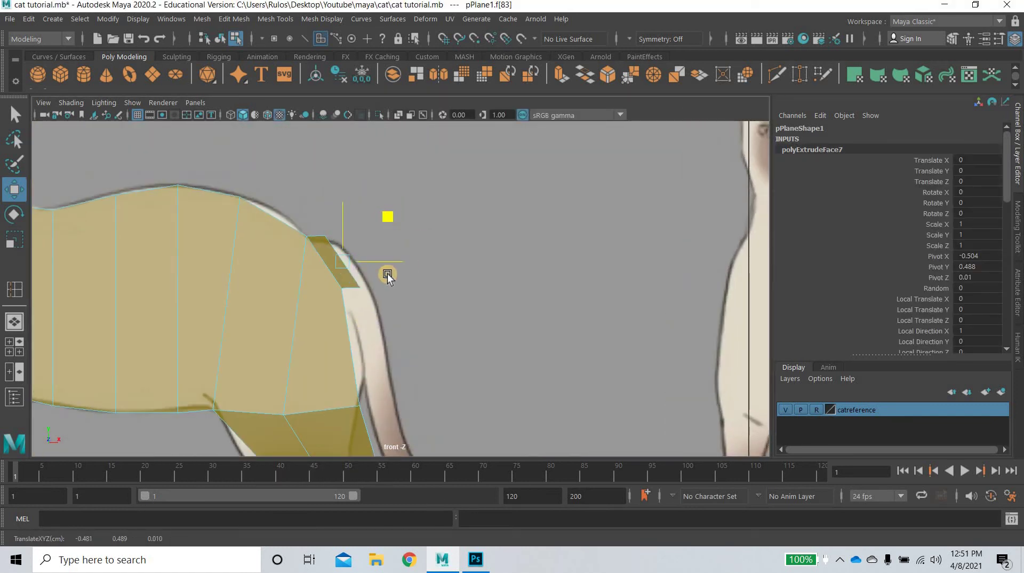
Delete the inner side face of the tail stub along the body's open centre line.
key(space)
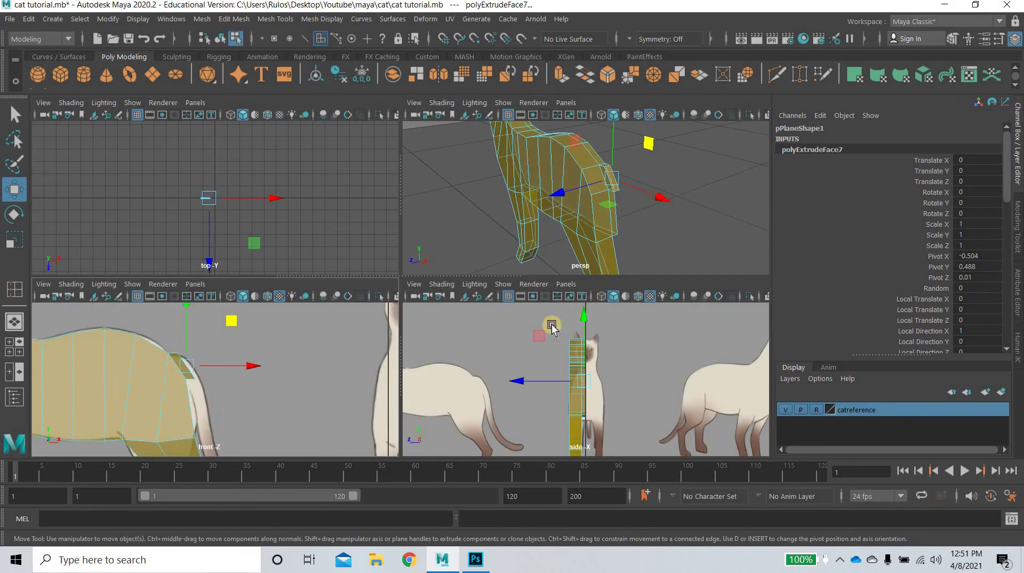
key(space)
alt+drag(430, 333, 391, 311)
scroll(521, 336, up, 6)
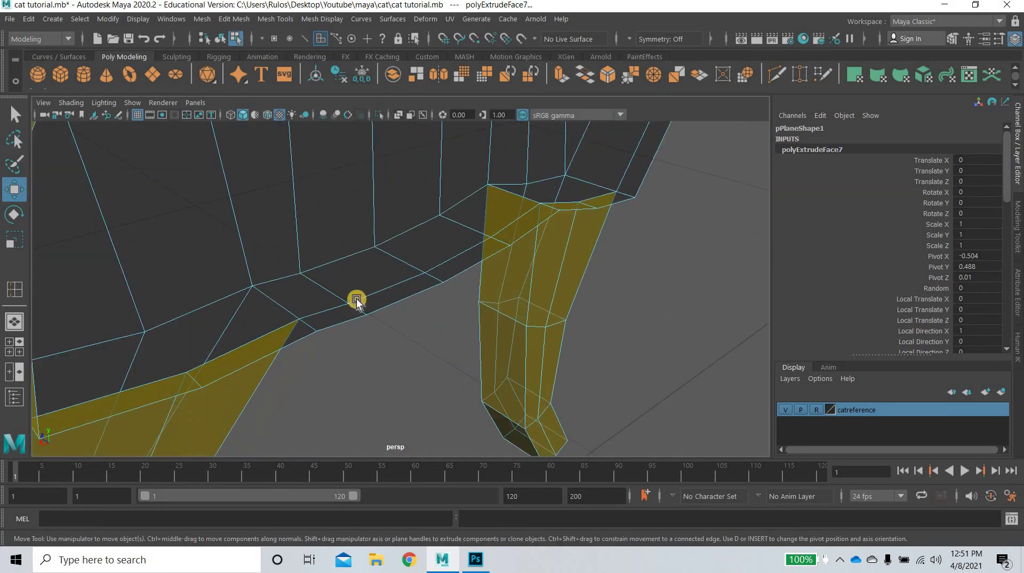
alt+middle_drag(346, 294, 496, 388)
click(335, 290)
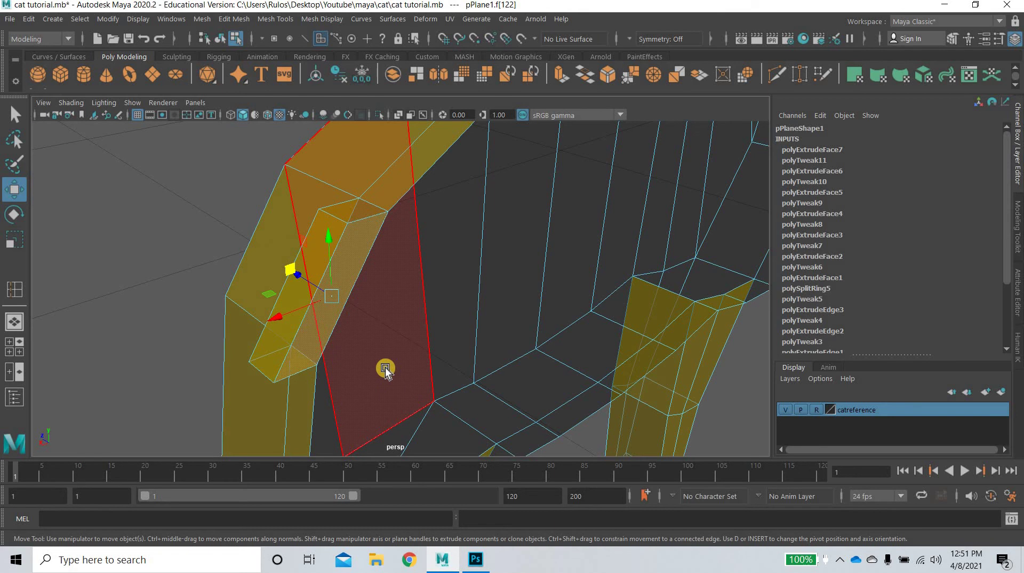
key(Delete)
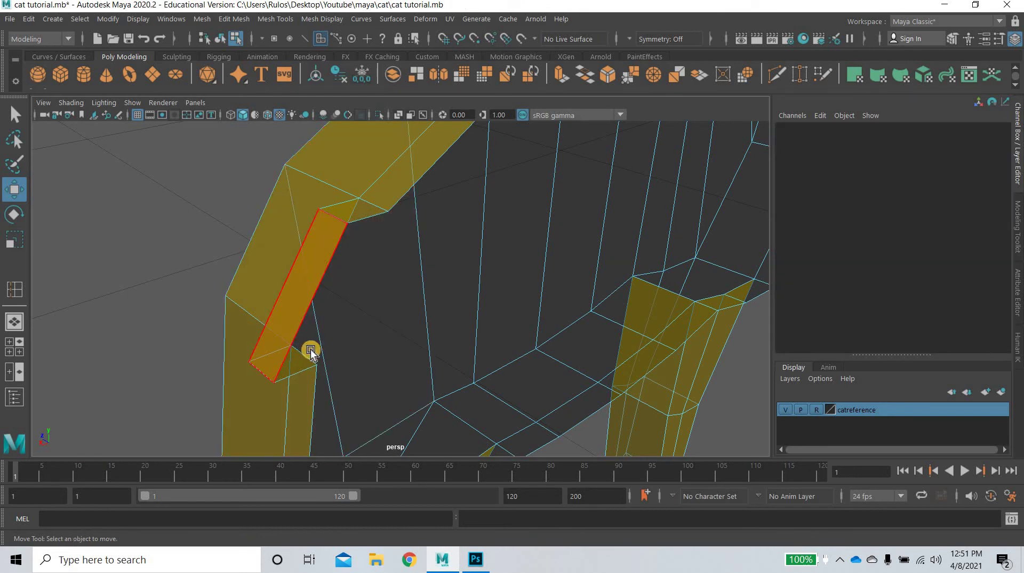
Move the end vertices of the tail stub in the front view so its end is nearly vertical along the reference tail's base.
click(293, 321)
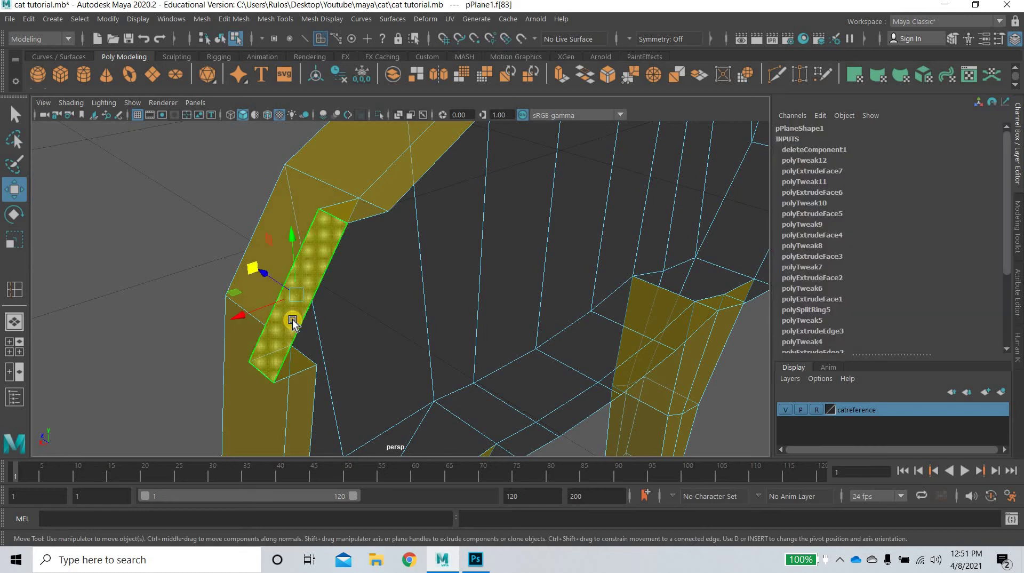
alt+middle_drag(287, 328, 446, 320)
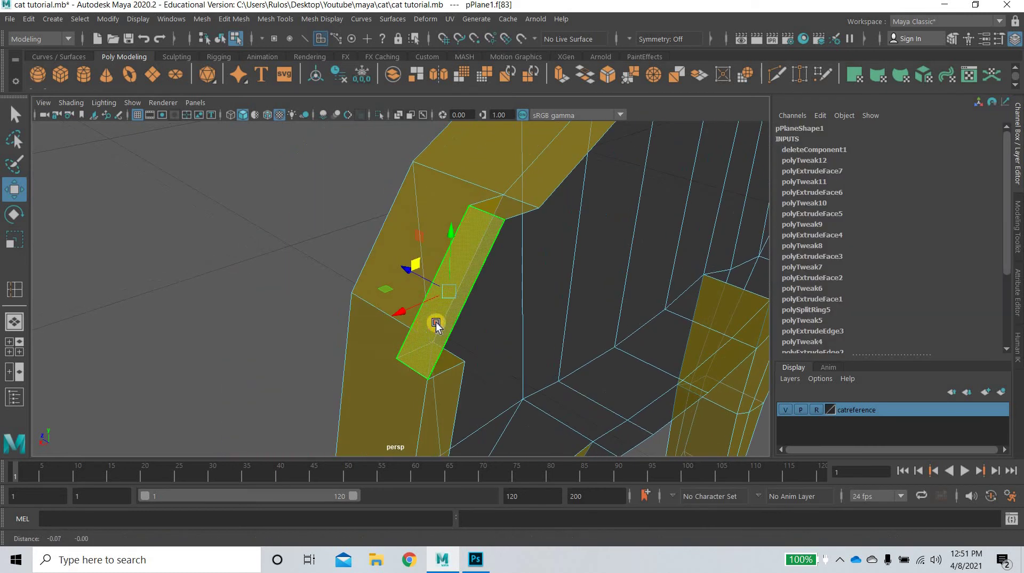
alt+drag(447, 320, 268, 401)
key(space)
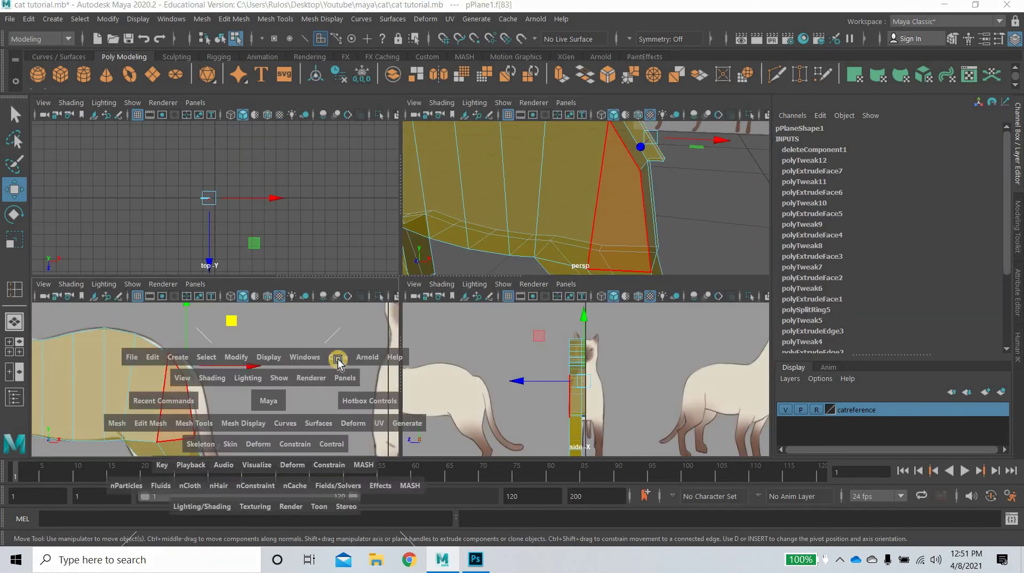
key(space)
key(f)
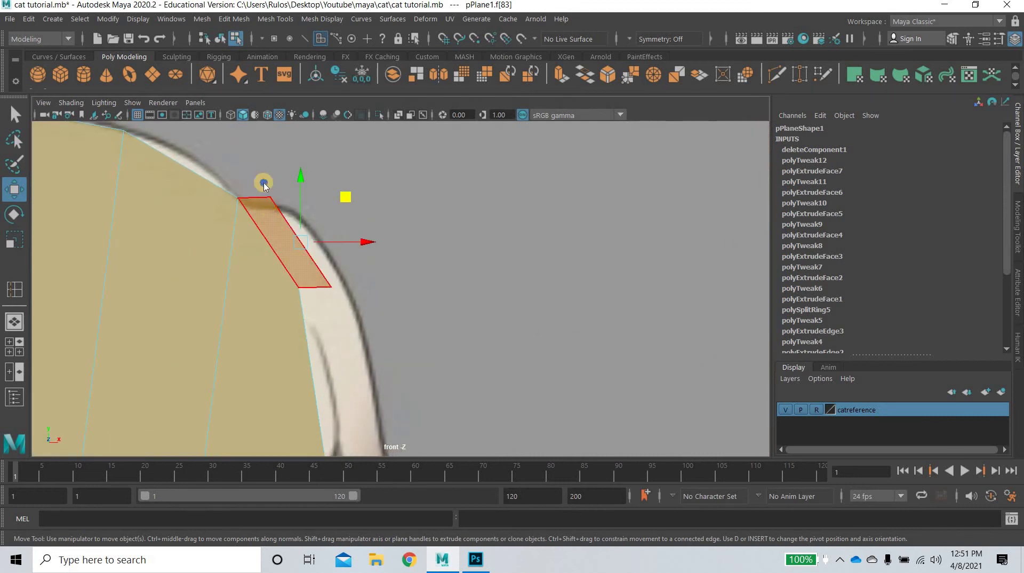
right_drag(324, 181, 270, 184)
drag(262, 213, 317, 156)
middle_drag(354, 187, 361, 251)
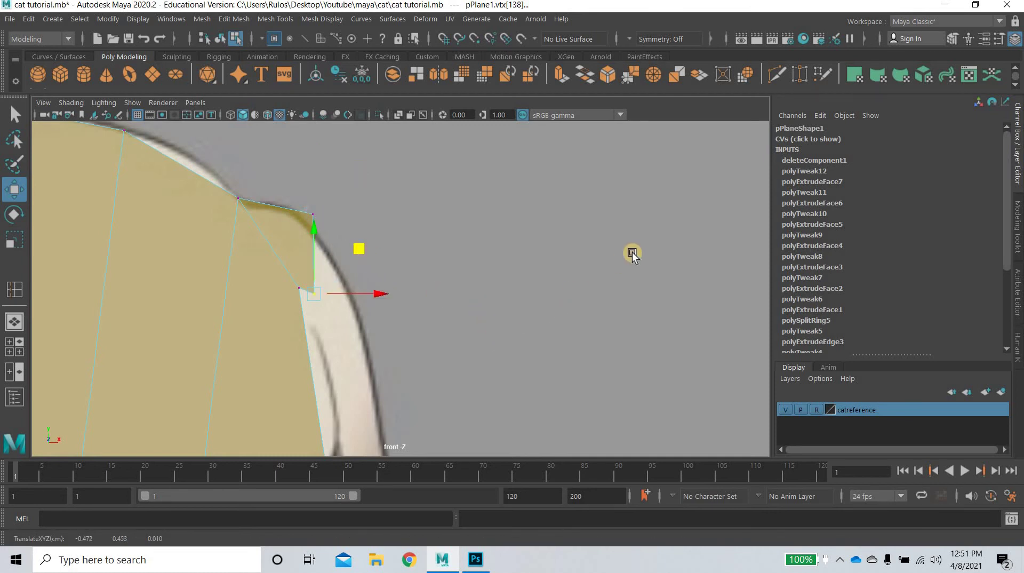
Extrude the end face of the tail stub downward along the reference tail in the front view.
key(space)
alt+drag(571, 255, 582, 210)
click(483, 195)
right_click(480, 219)
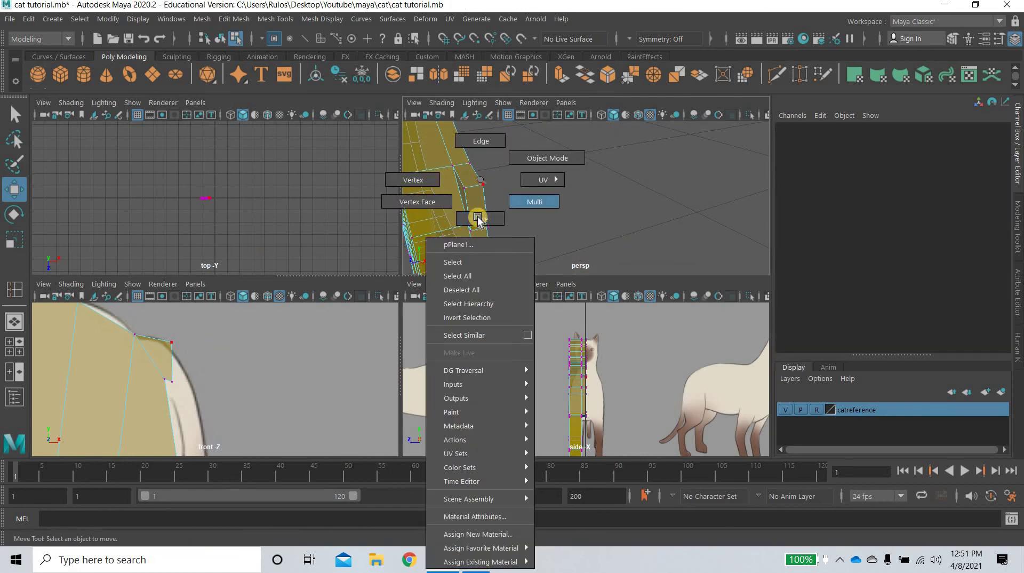
right_drag(478, 218, 478, 219)
click(478, 218)
middle_click(334, 380)
key(space)
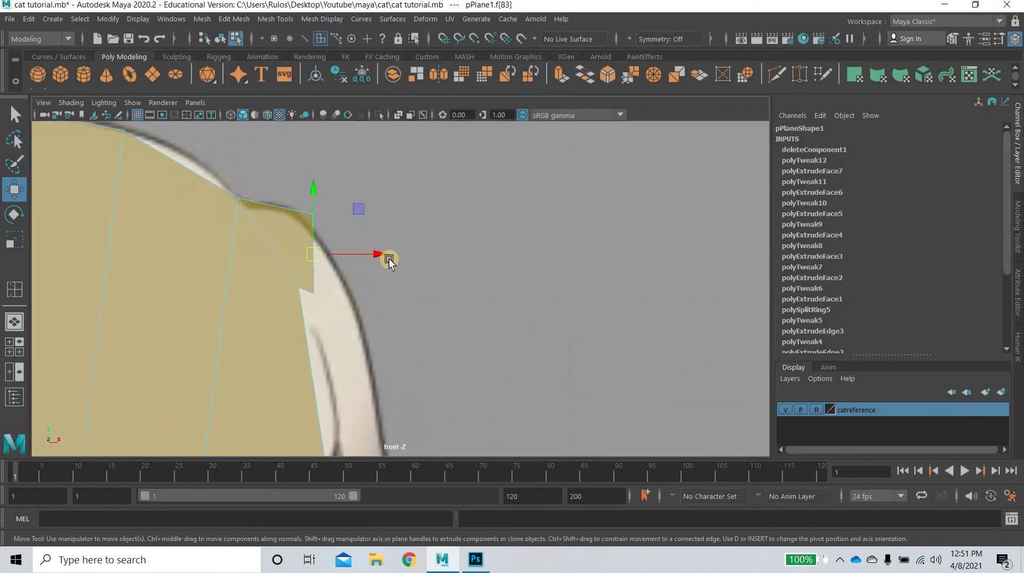
shift+drag(369, 220, 378, 291)
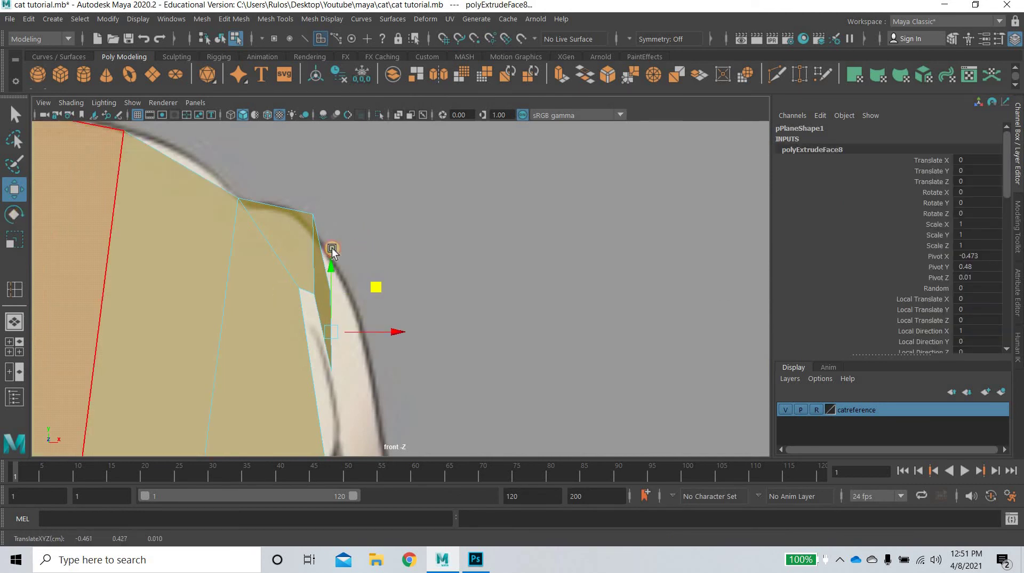
Rotate and shrink the extruded tail end face, and position it across the width of the reference tail.
key(e)
drag(405, 352, 411, 373)
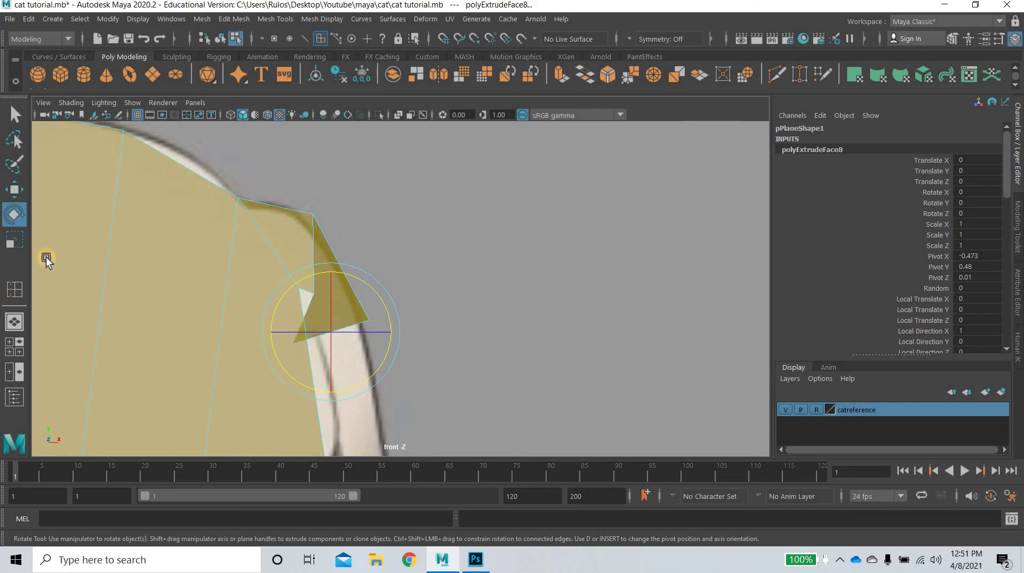
key(r)
drag(367, 332, 289, 296)
click(13, 189)
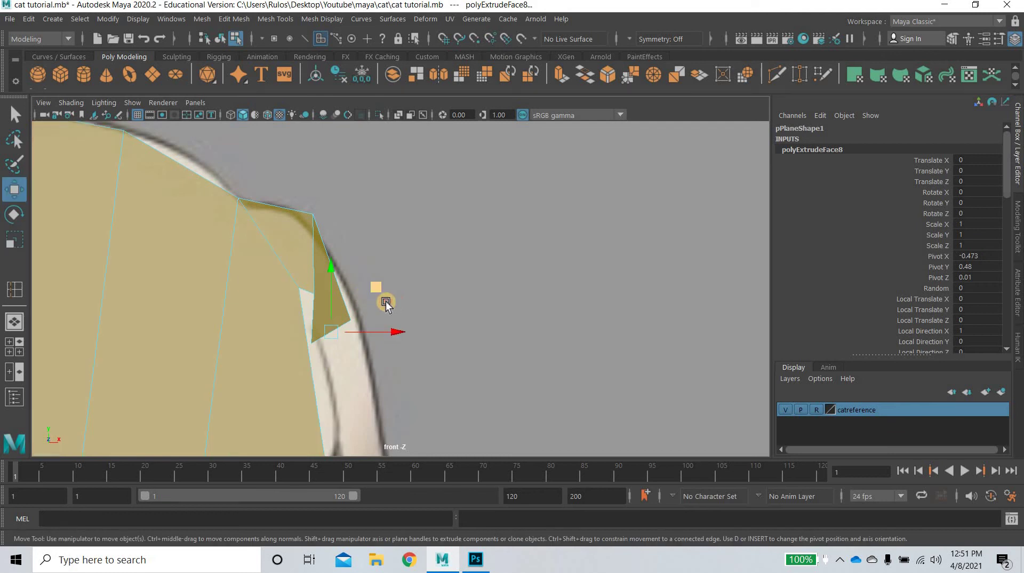
middle_drag(385, 303, 390, 303)
middle_drag(380, 260, 380, 261)
Move the vertices at the base of the new tail section to fit the reference tail's outline.
right_drag(314, 181, 240, 180)
drag(290, 196, 334, 240)
mouse_move(358, 169)
mouse_down()
mouse_move(370, 190)
mouse_move(365, 177)
mouse_up()
drag(306, 304, 353, 249)
middle_drag(353, 251, 356, 252)
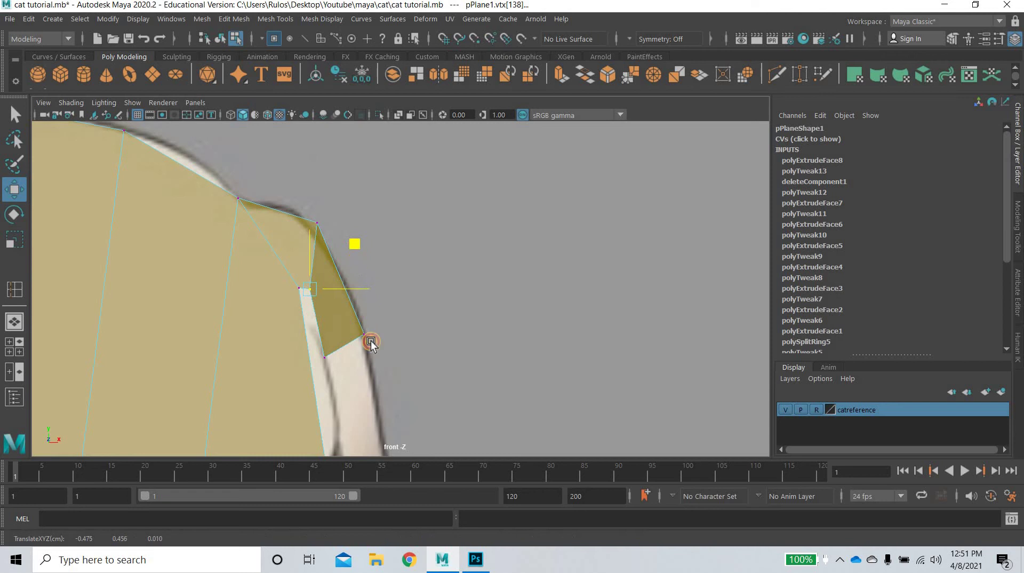
Extrude the tail's end face in successive sections down the reference tail to its lower bend.
key(space)
alt+drag(593, 212, 489, 249)
right_drag(496, 225, 493, 245)
key(space)
alt+right_drag(343, 228, 395, 283)
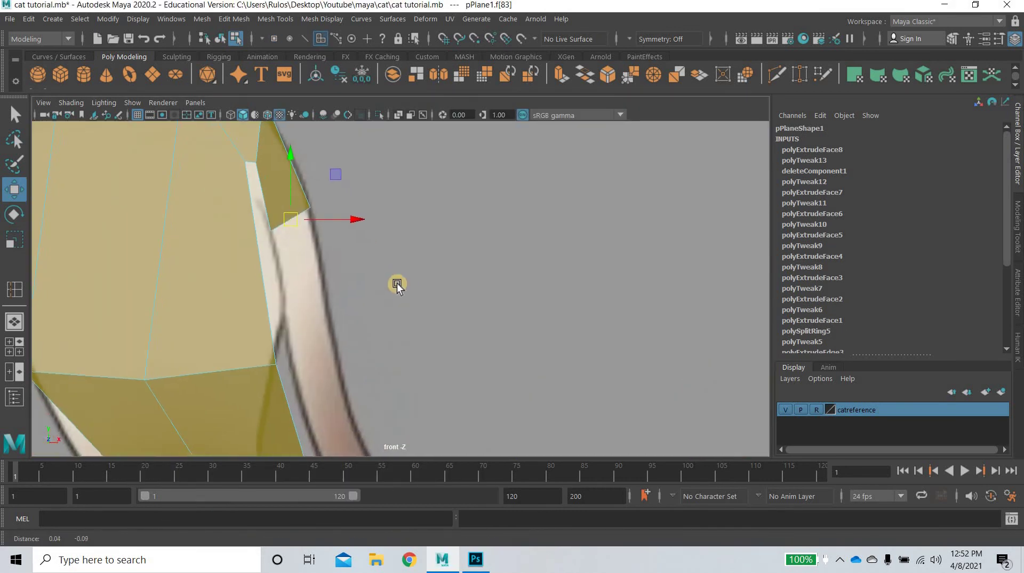
scroll(411, 331, down, 5)
scroll(416, 338, up, 4)
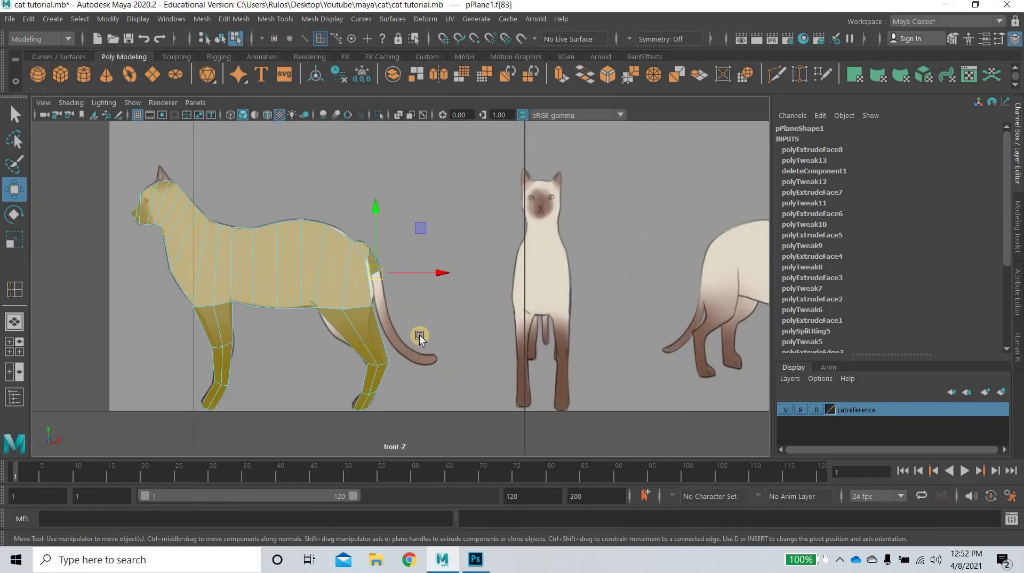
scroll(422, 323, up, 2)
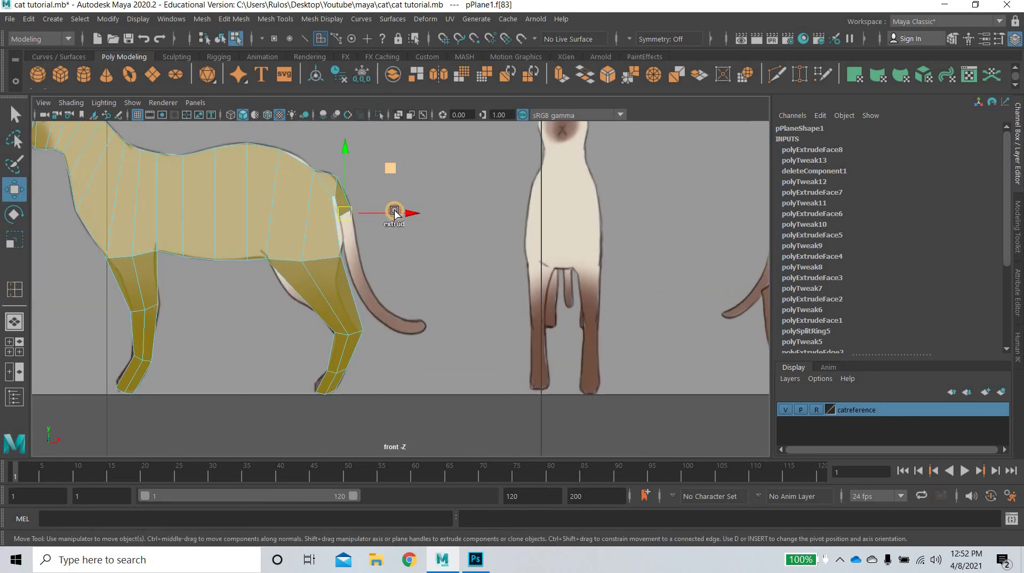
shift+drag(395, 211, 447, 288)
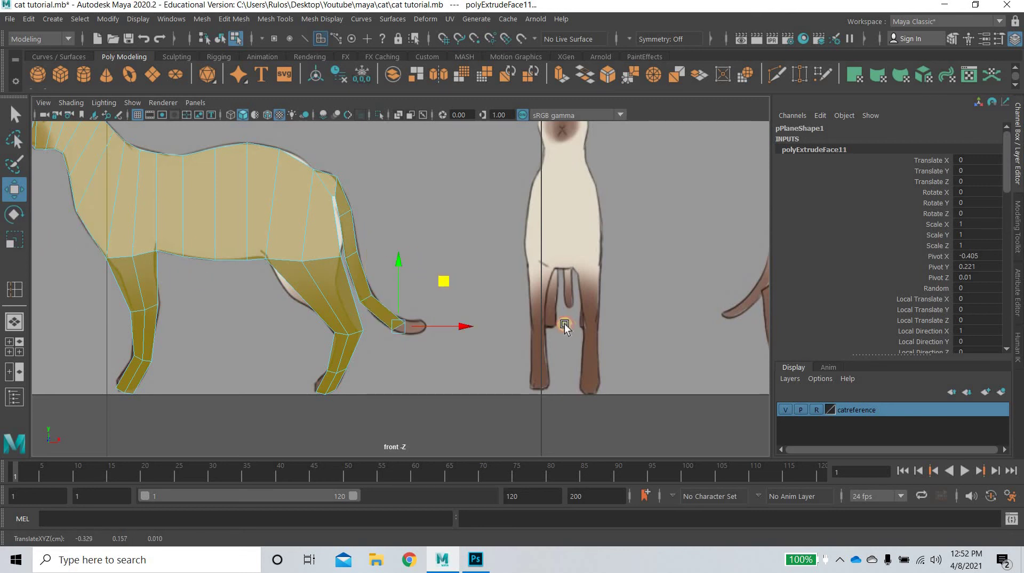
Extrude the final tail section to the tip of the reference tail and rotate its end face to match.
key(e)
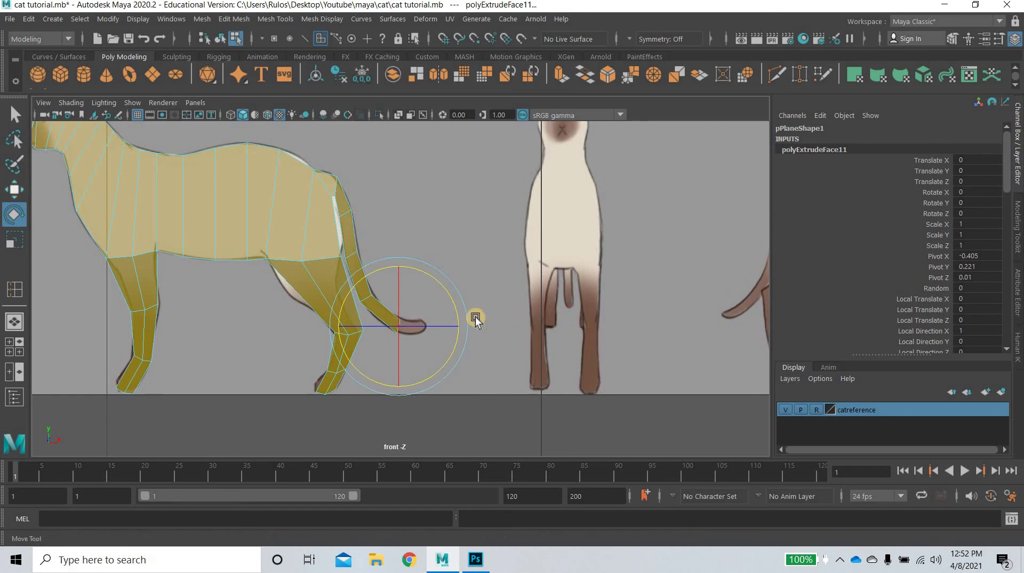
key(w)
shift+drag(467, 287, 466, 286)
key(e)
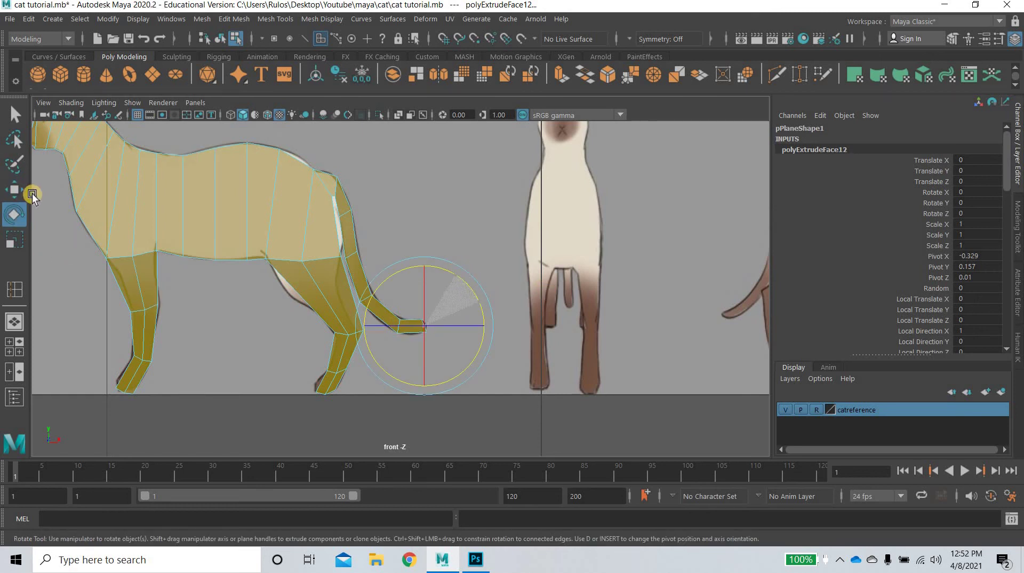
key(w)
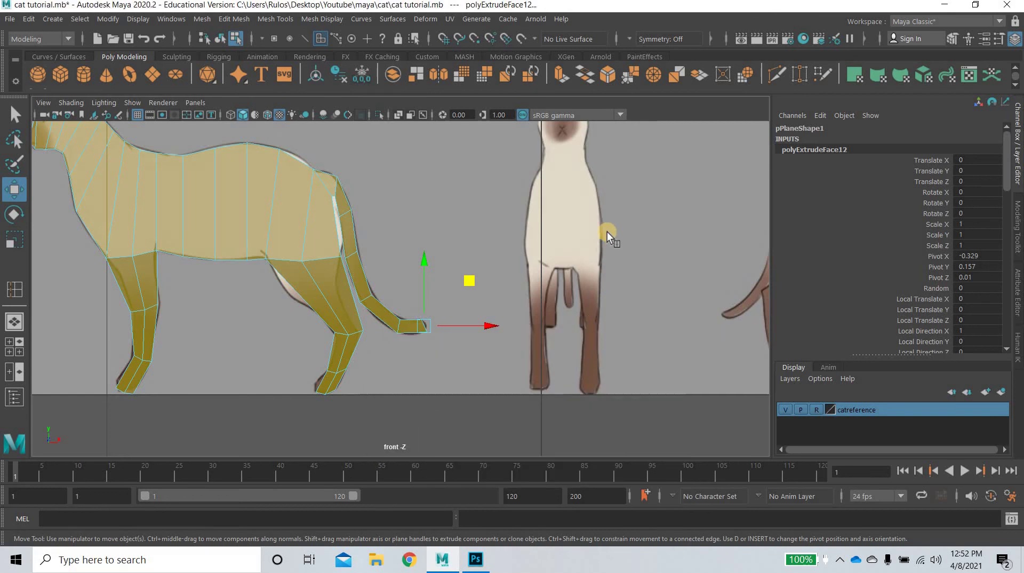
Delete the inner side faces along the tail's length on the body's open centre line.
key(space)
key(space)
alt+drag(389, 355, 491, 185)
alt+middle_drag(432, 416, 489, 297)
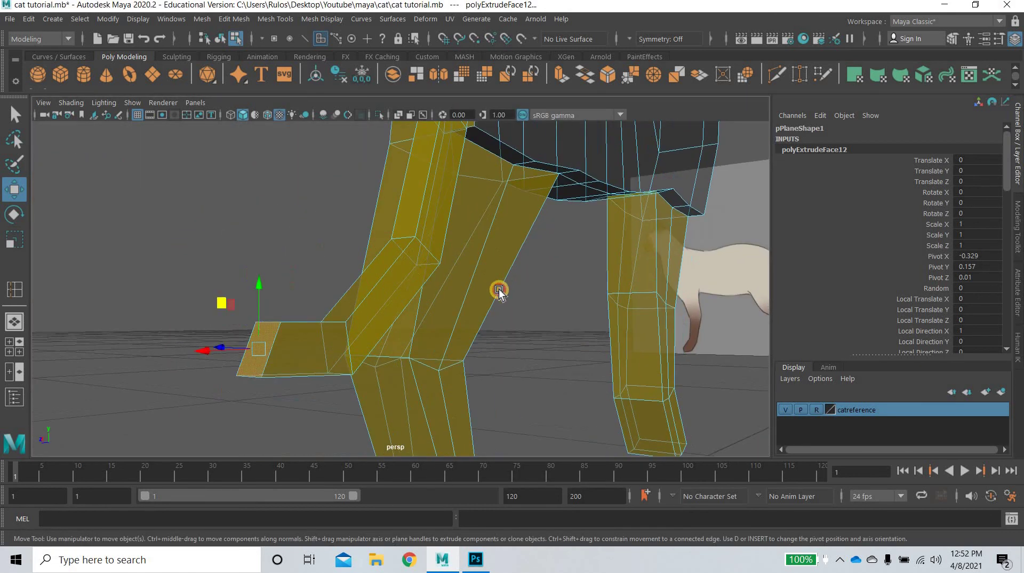
scroll(496, 291, down, 4)
alt+drag(586, 211, 427, 322)
alt+middle_drag(504, 147, 357, 245)
alt+drag(357, 246, 342, 179)
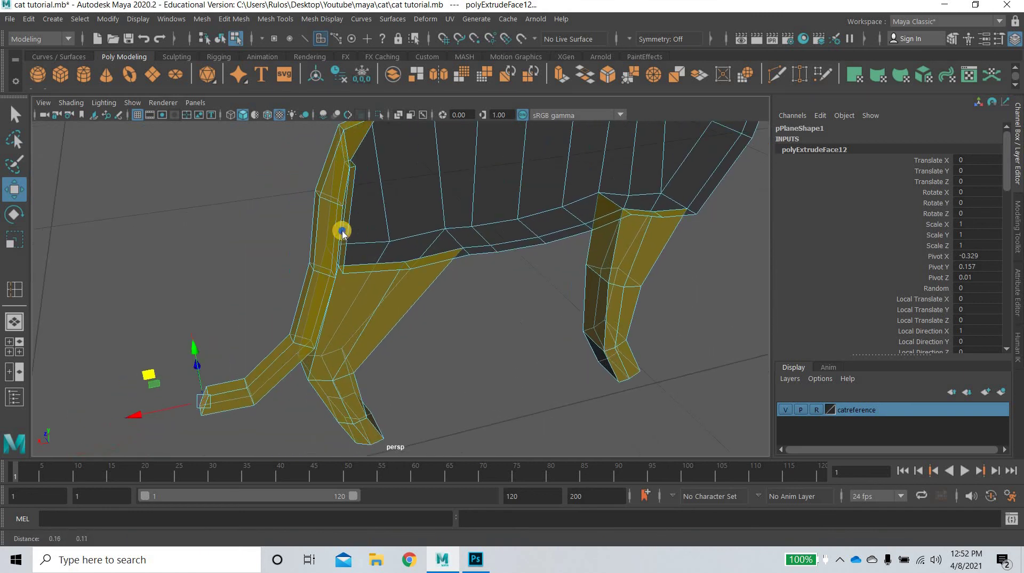
right_drag(342, 179, 238, 403)
click(271, 383)
click(320, 304)
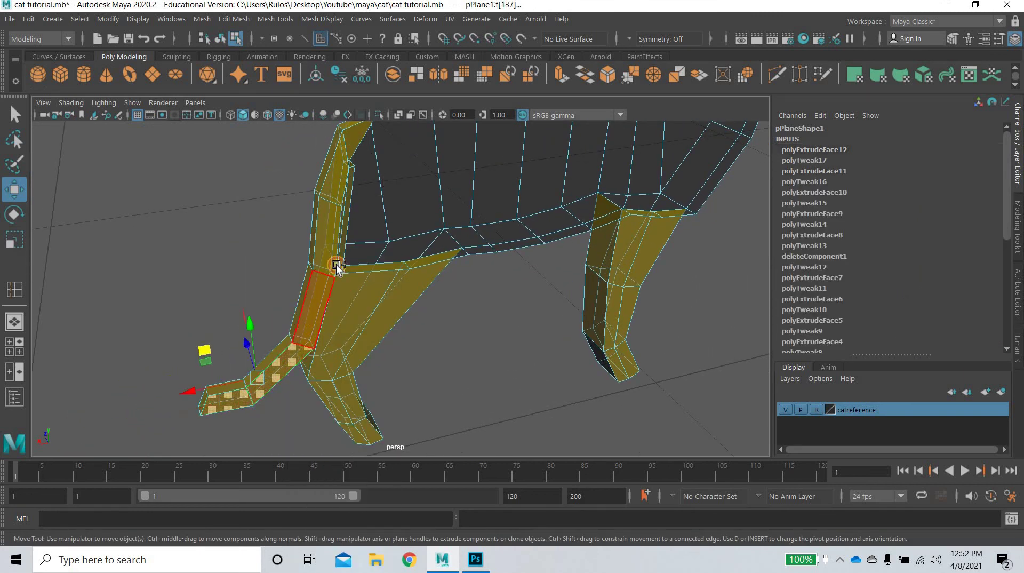
shift+click(330, 247)
shift+click(338, 181)
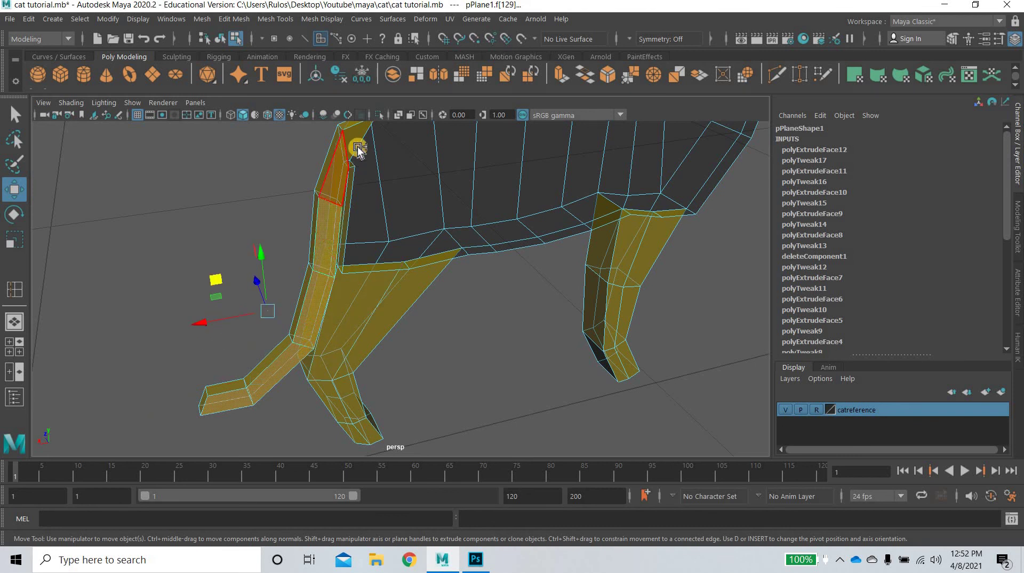
click(486, 268)
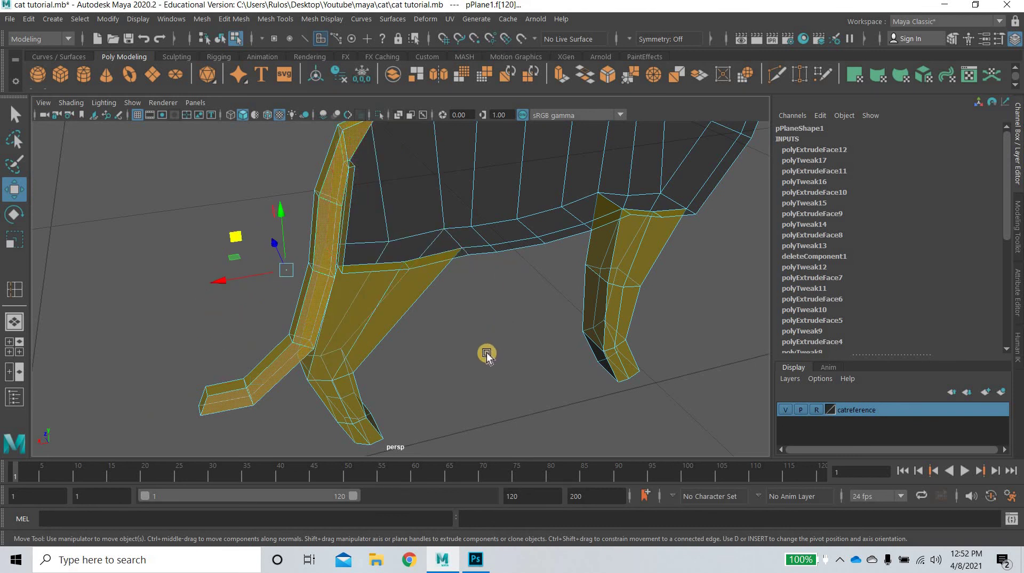
alt+drag(485, 350, 350, 301)
key(ctrl+z)
key(ctrl+z)
key(ctrl+z)
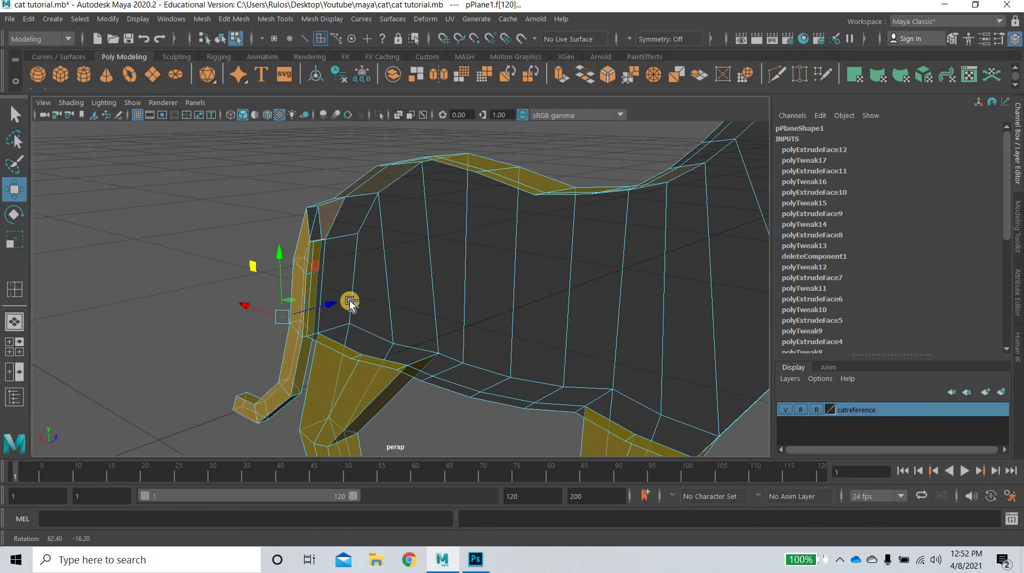
click(135, 284)
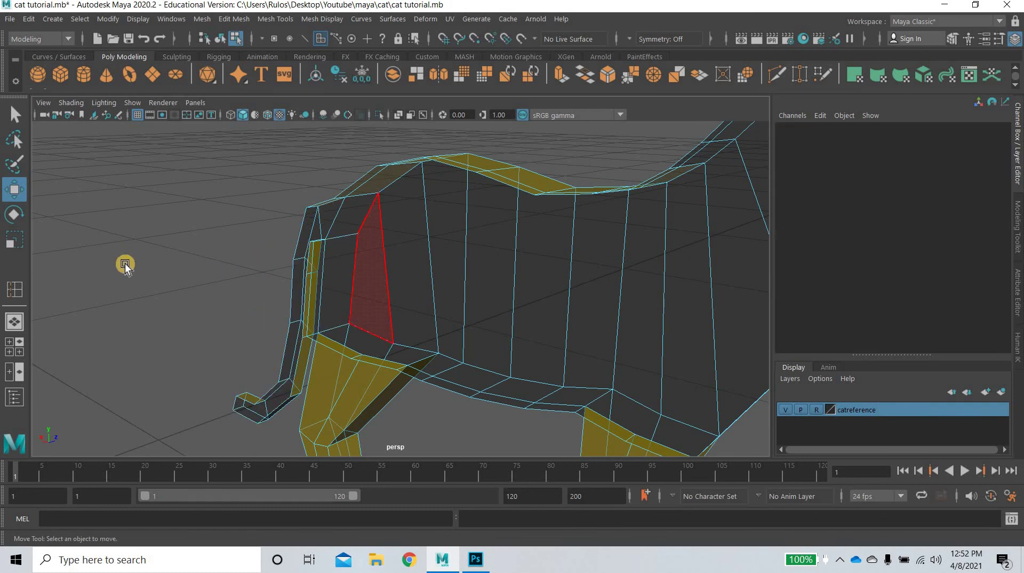
Narrow the tail by moving its outer-side vertices toward the centre line in the top view.
alt+drag(224, 277, 357, 278)
alt+drag(522, 344, 327, 259)
key(space)
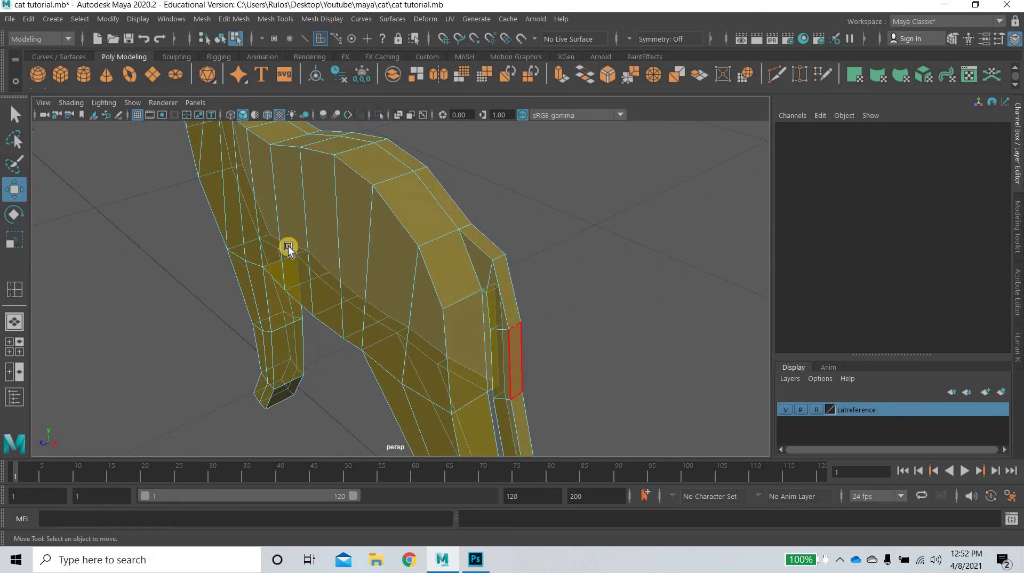
key(space)
scroll(293, 311, up, 10)
scroll(518, 304, up, 8)
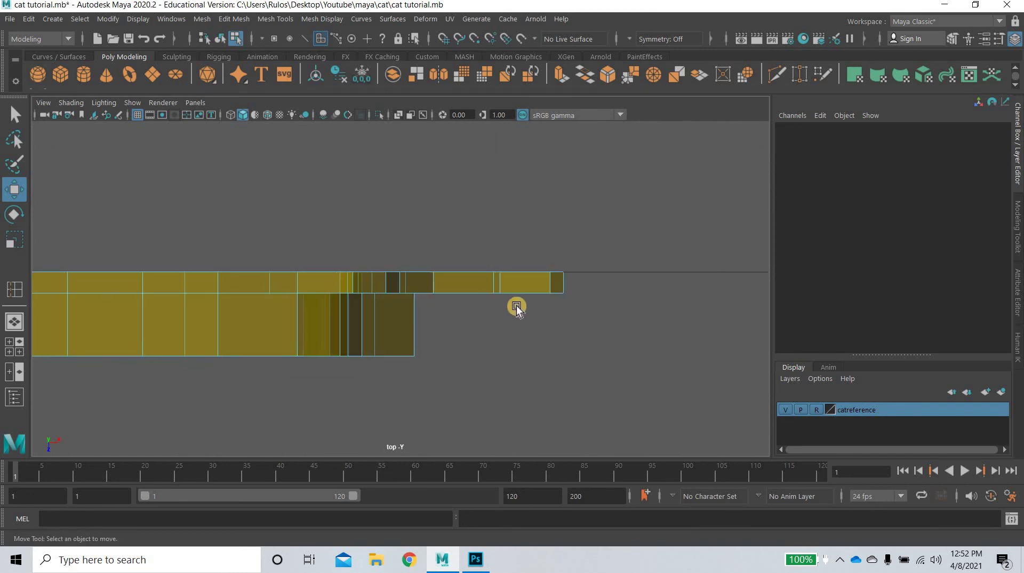
right_drag(522, 180, 559, 250)
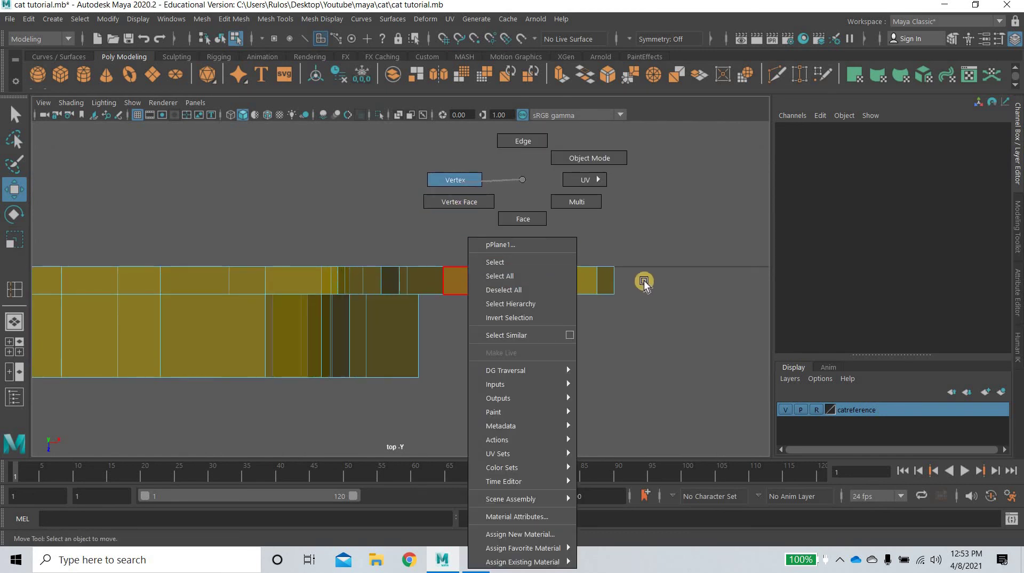
click(455, 180)
drag(436, 315, 441, 317)
key(space)
key(space)
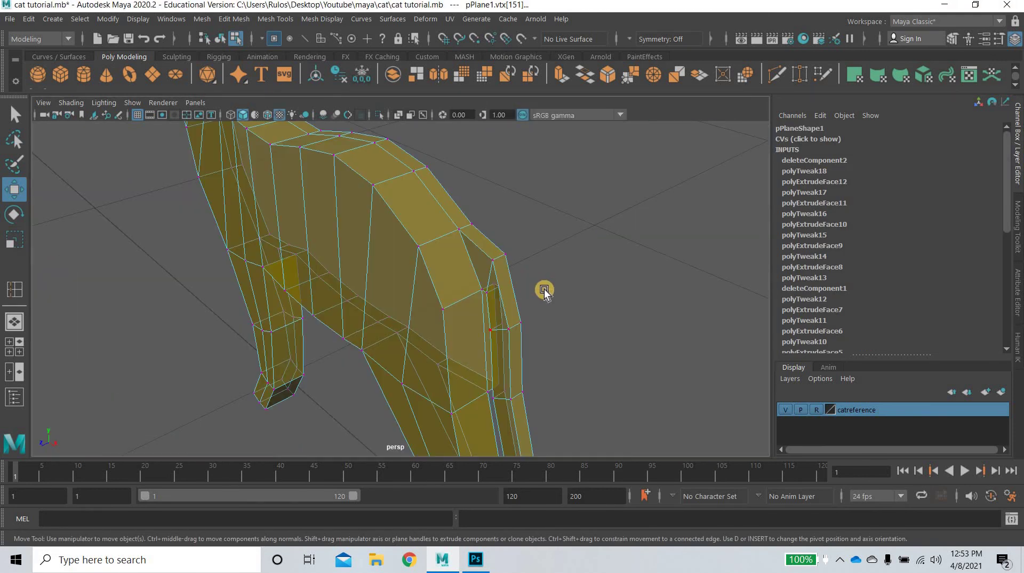
scroll(567, 304, up, 5)
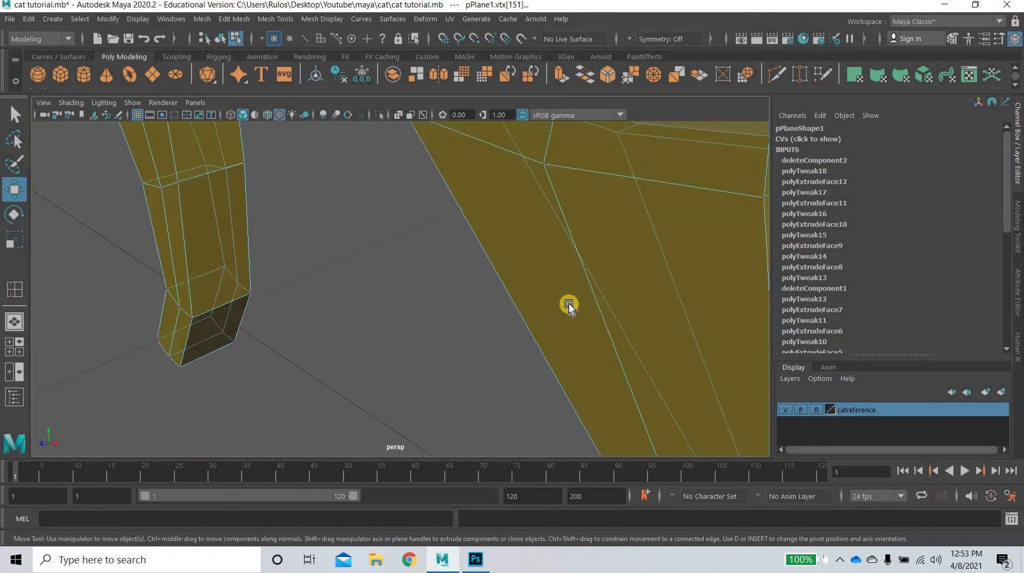
scroll(568, 305, down, 2)
alt+middle_drag(526, 279, 526, 304)
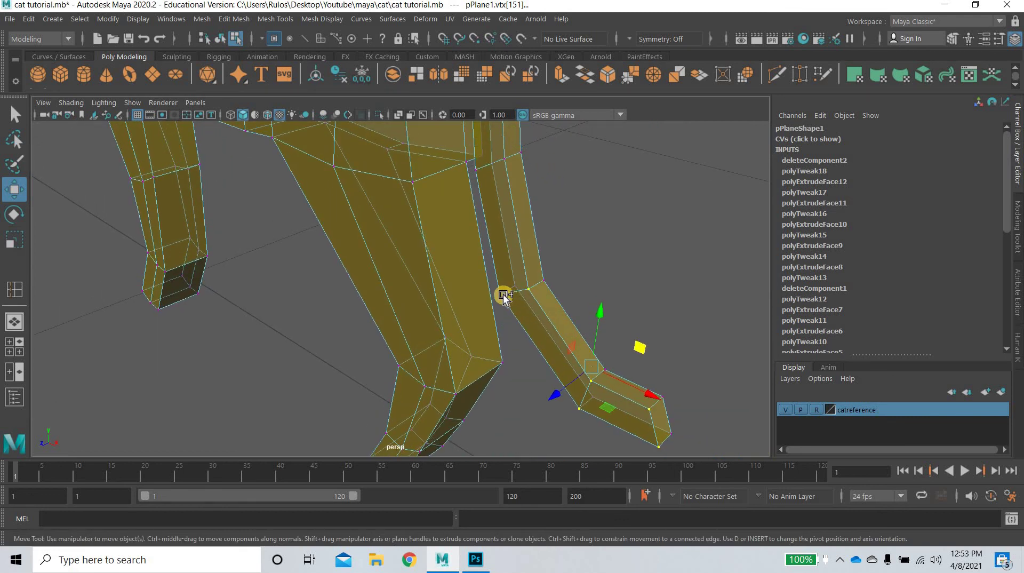
shift+click(478, 169)
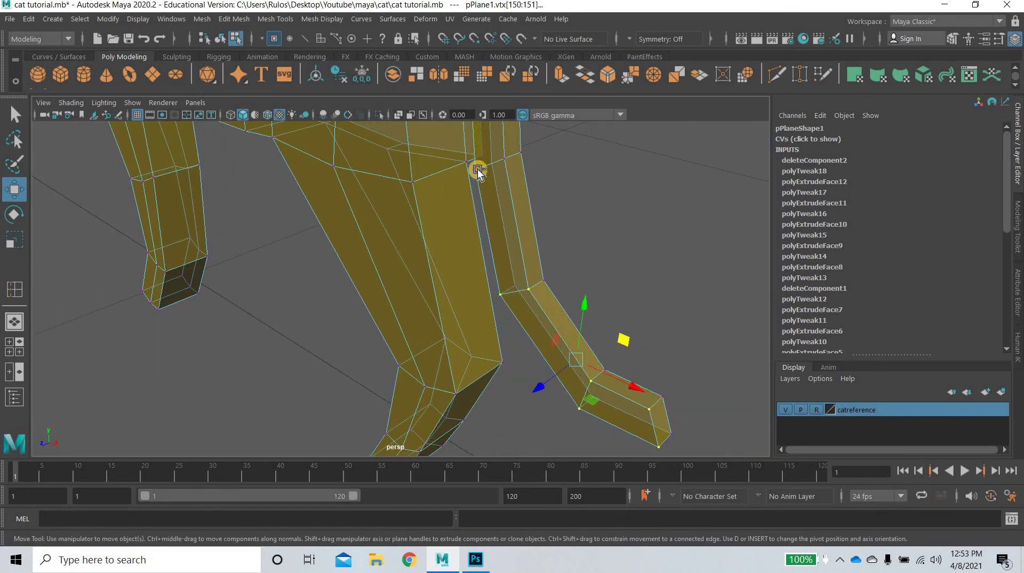
shift+click(504, 156)
alt+drag(535, 308, 452, 245)
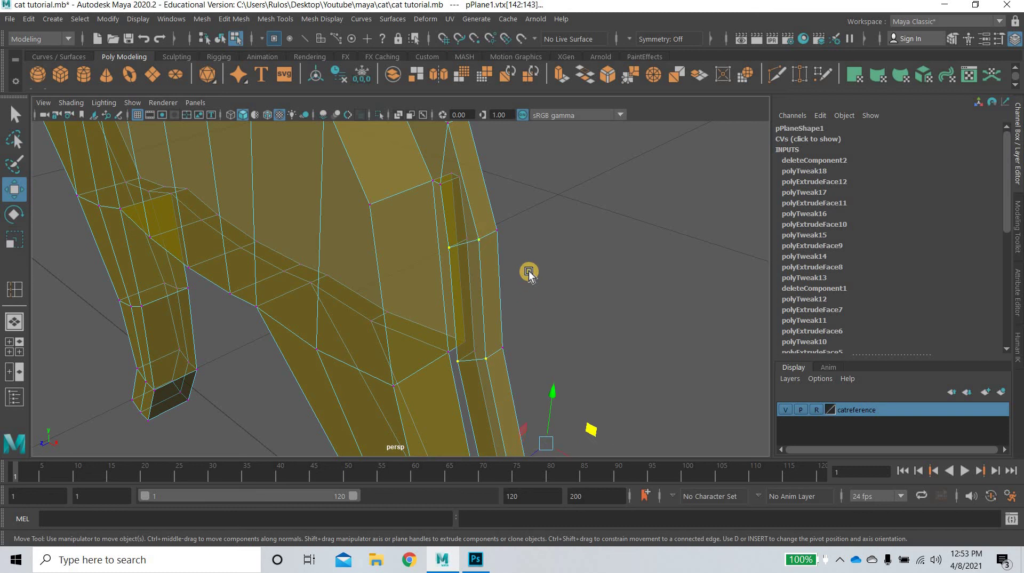
scroll(544, 292, down, 5)
key(space)
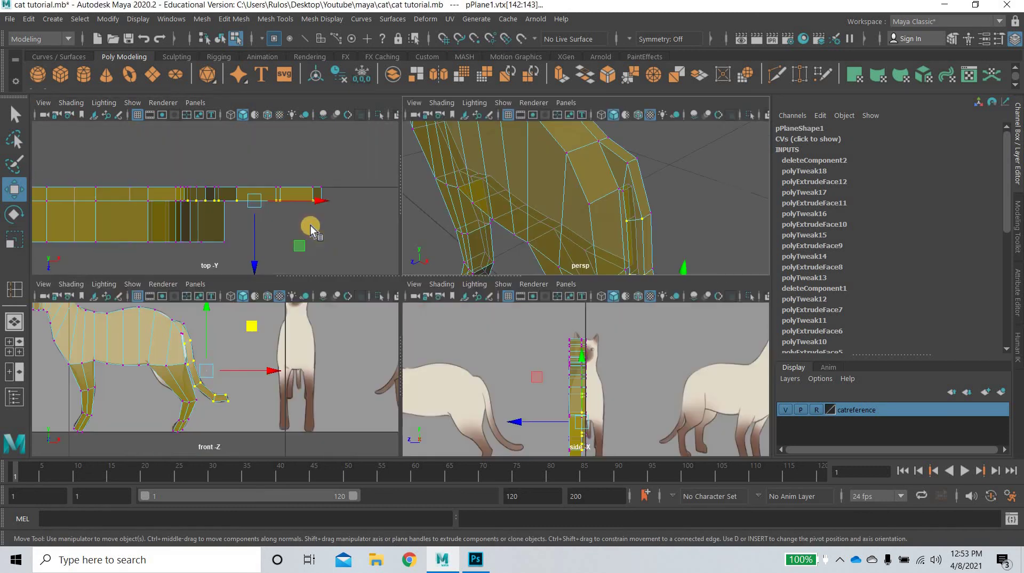
key(space)
scroll(504, 359, up, 2)
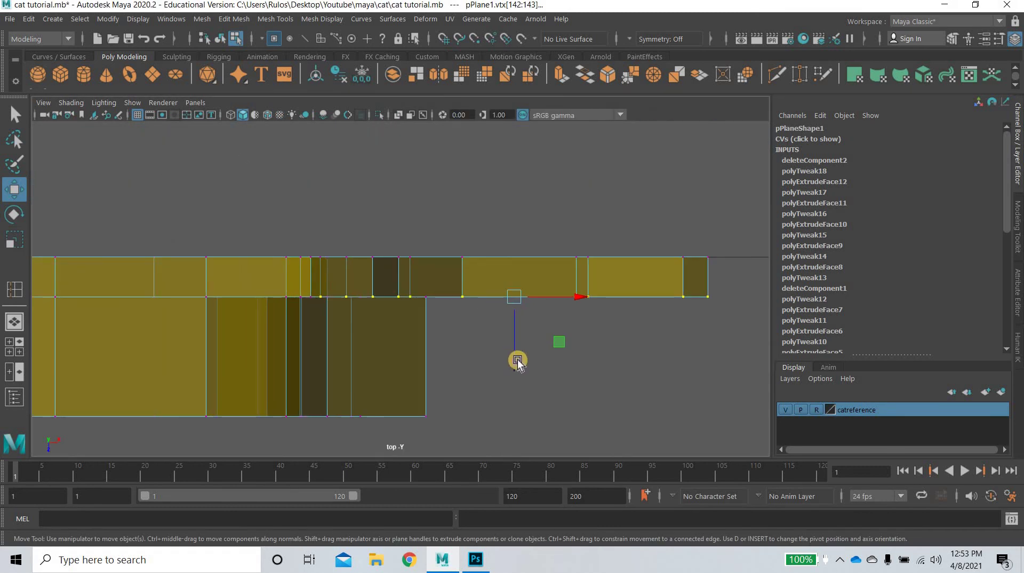
drag(517, 345, 517, 344)
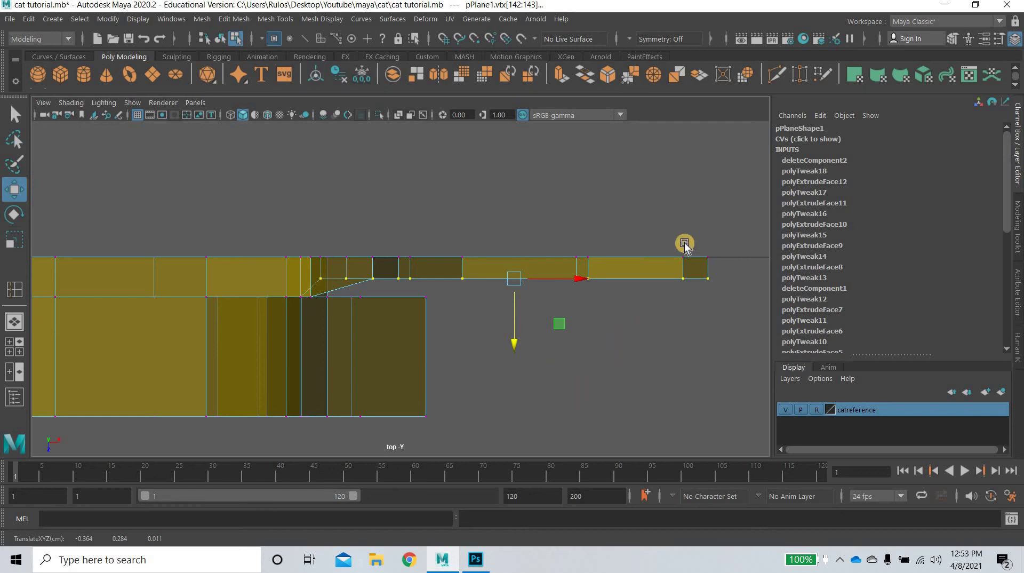
Examine the narrowed tail and its junction with the rump from several angles in the perspective view.
key(space)
key(space)
alt+drag(501, 366, 453, 389)
click(392, 265)
scroll(525, 379, down, 10)
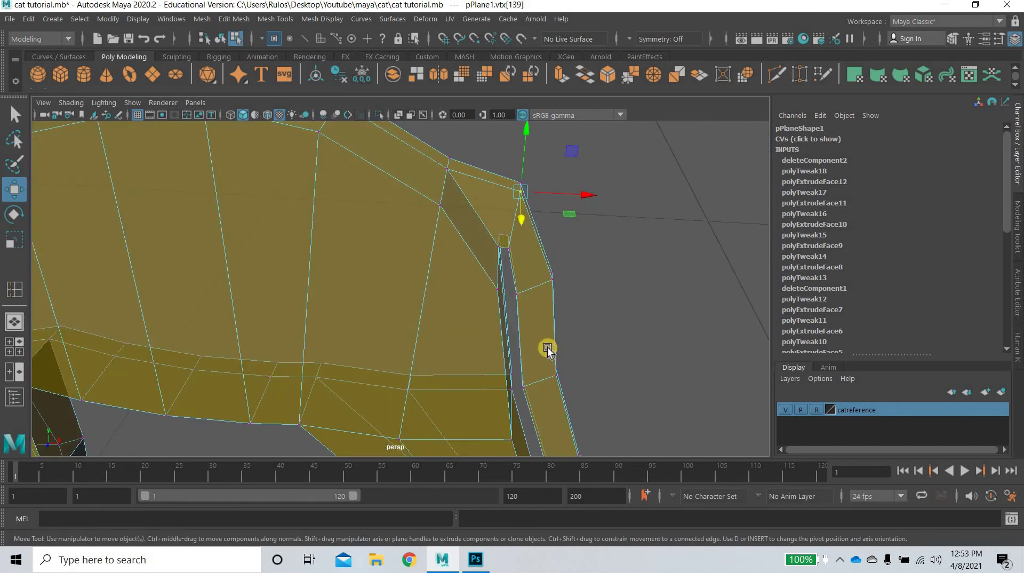
scroll(501, 359, up, 3)
alt+drag(538, 323, 503, 350)
scroll(544, 360, up, 3)
alt+middle_drag(546, 359, 610, 379)
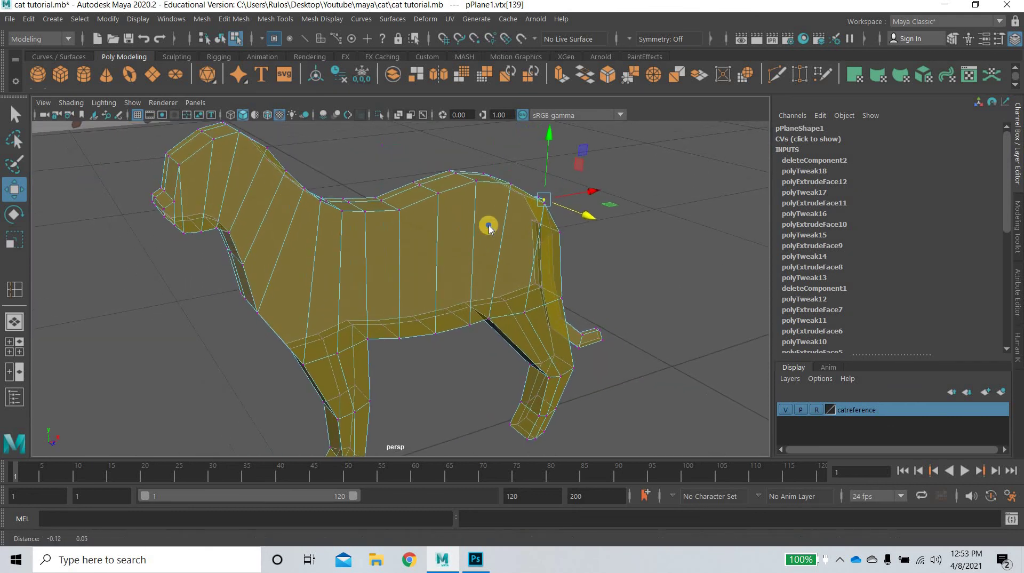
Return the half cat mesh to object mode and view the body and tail from the side.
right_drag(488, 224, 560, 161)
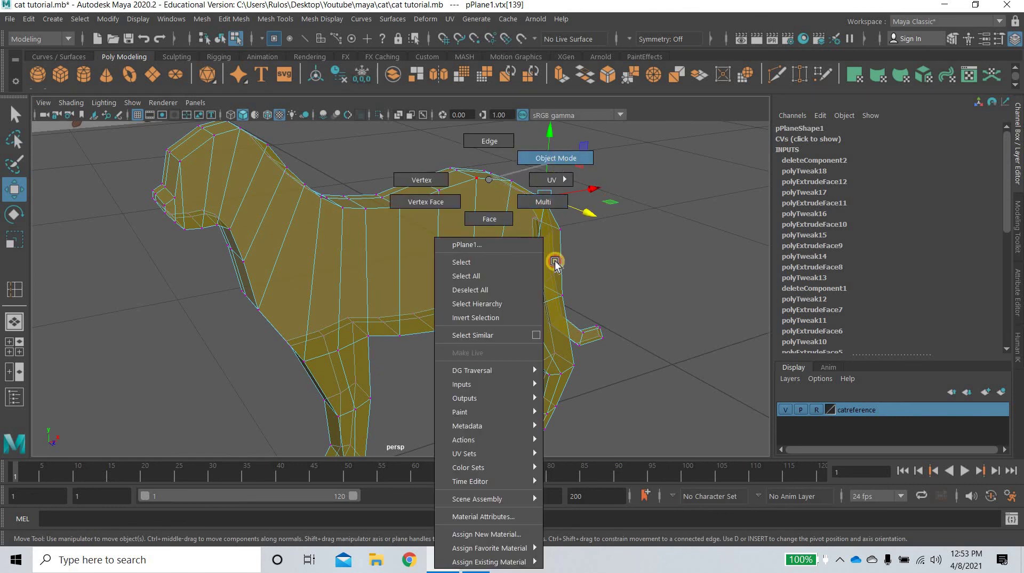
right_drag(498, 299, 498, 303)
alt+drag(474, 292, 638, 323)
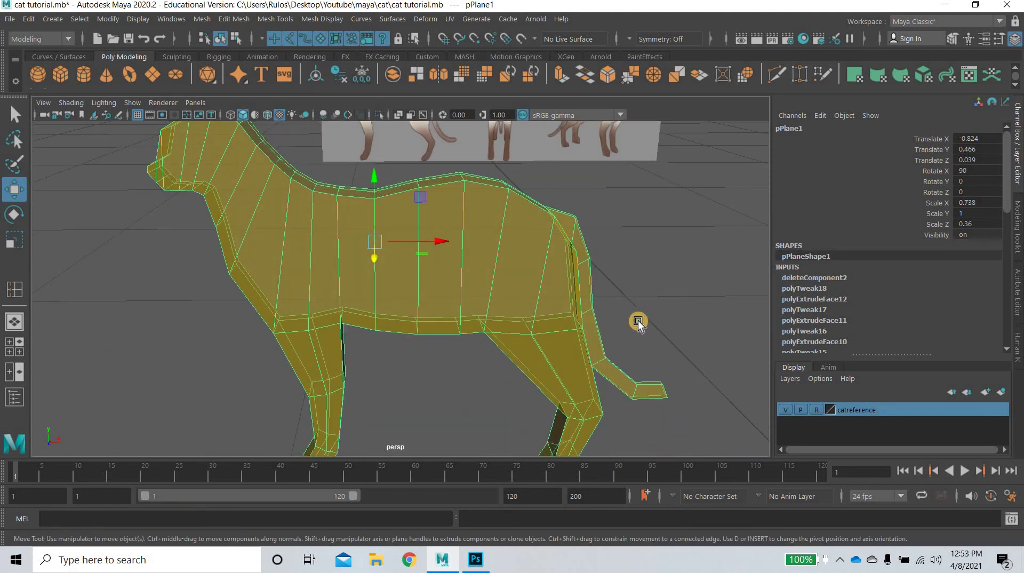